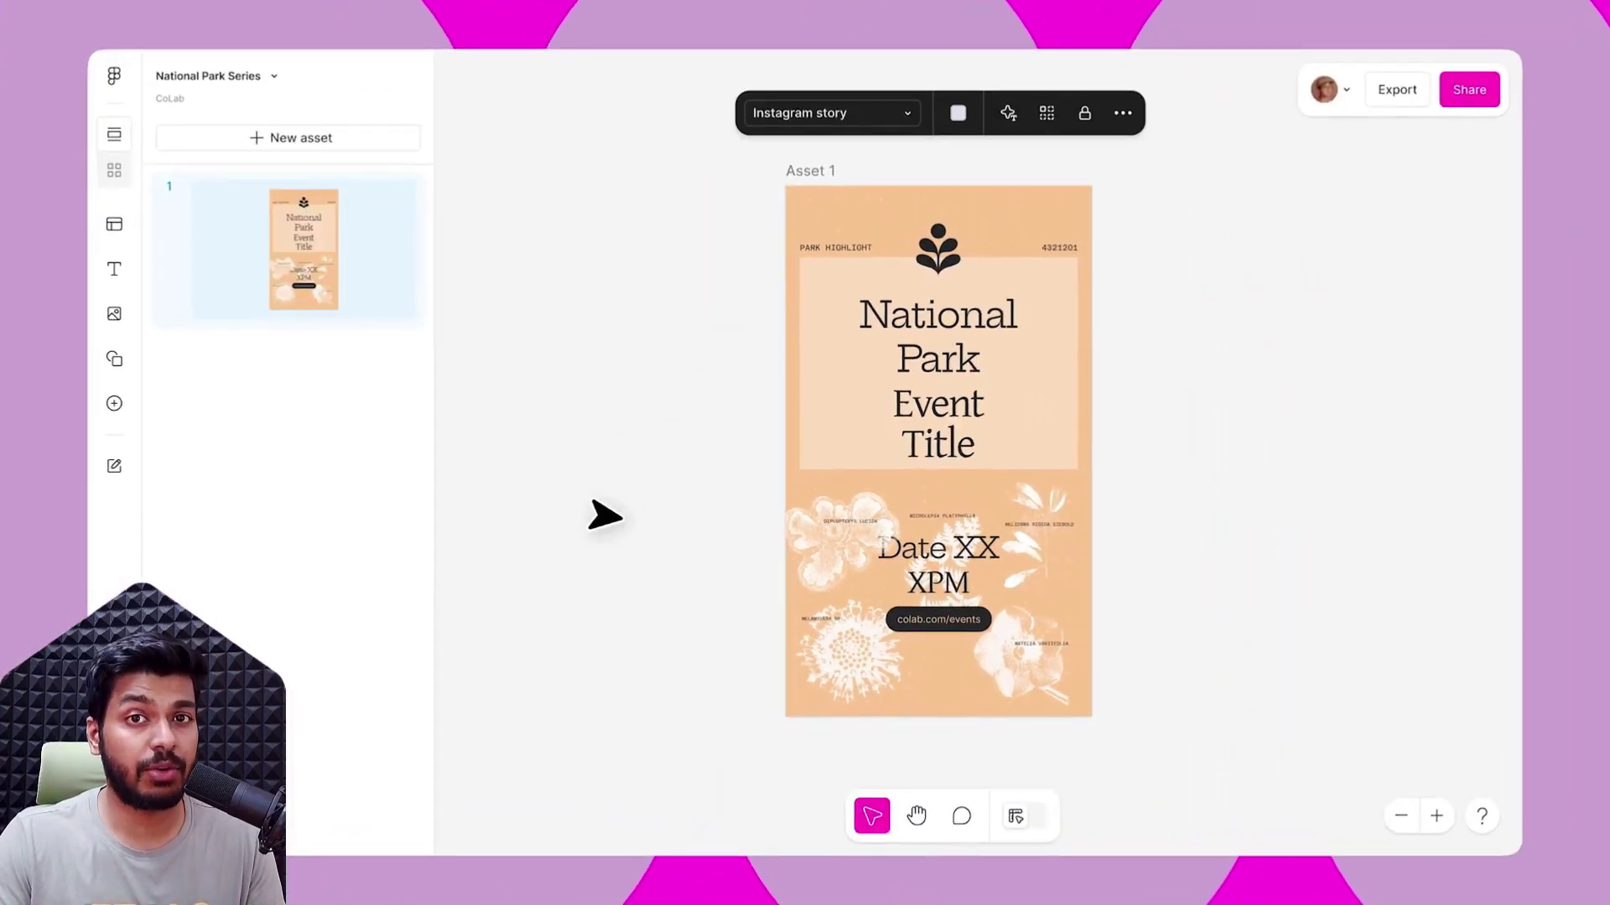
Publish the park story as a template and fill fields like Yosemite National Park and Glide 5.
left_click(718, 514)
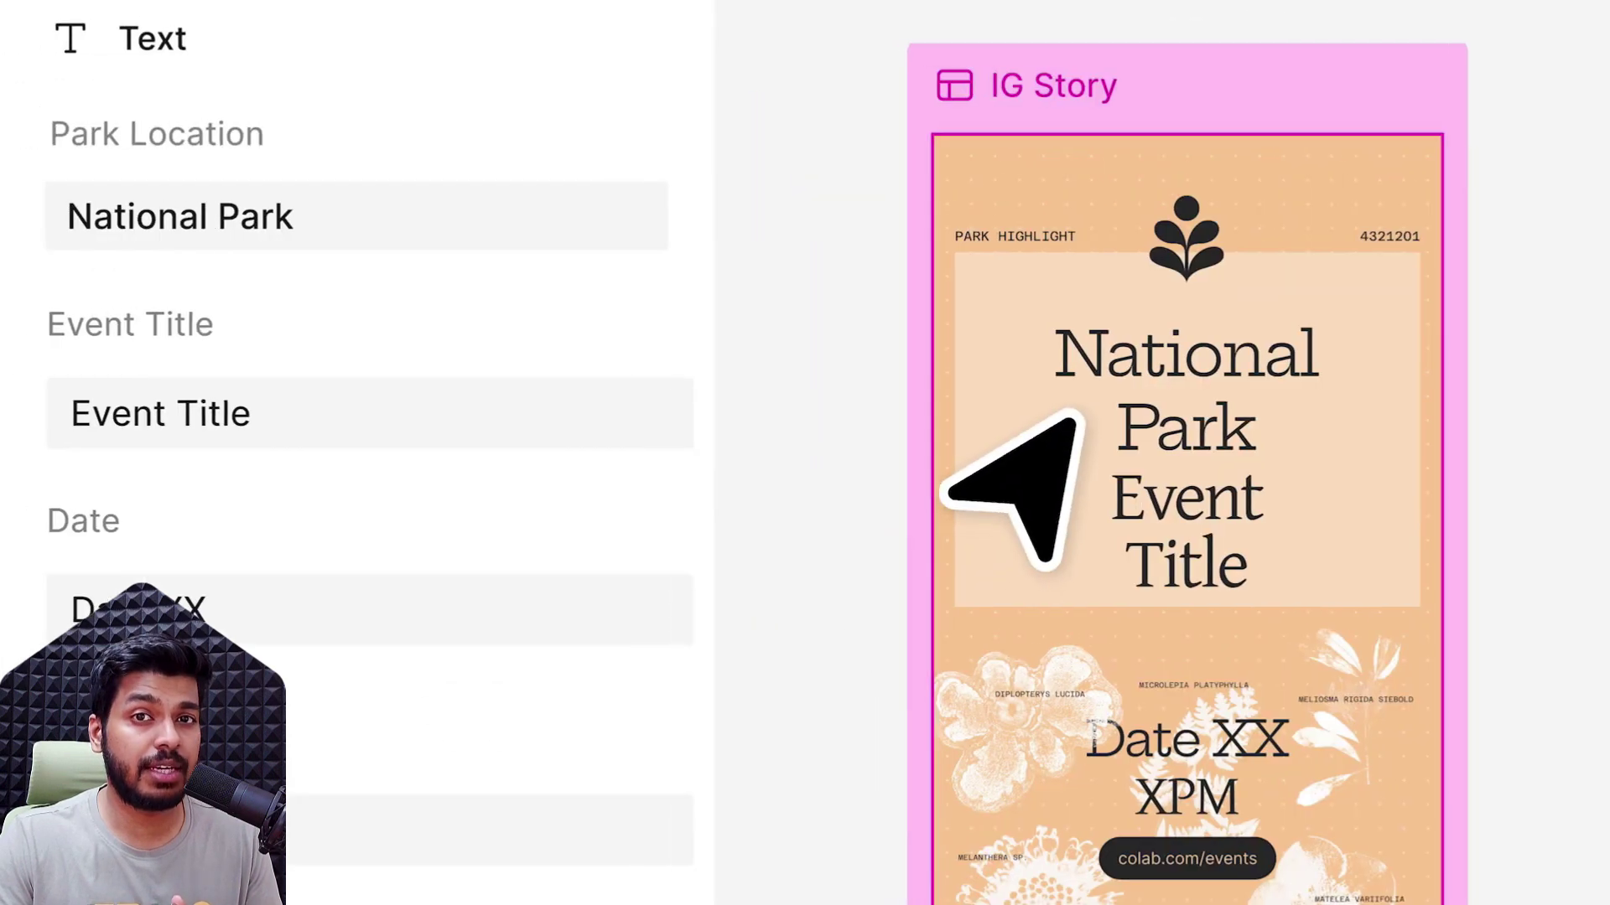
left_click(868, 340)
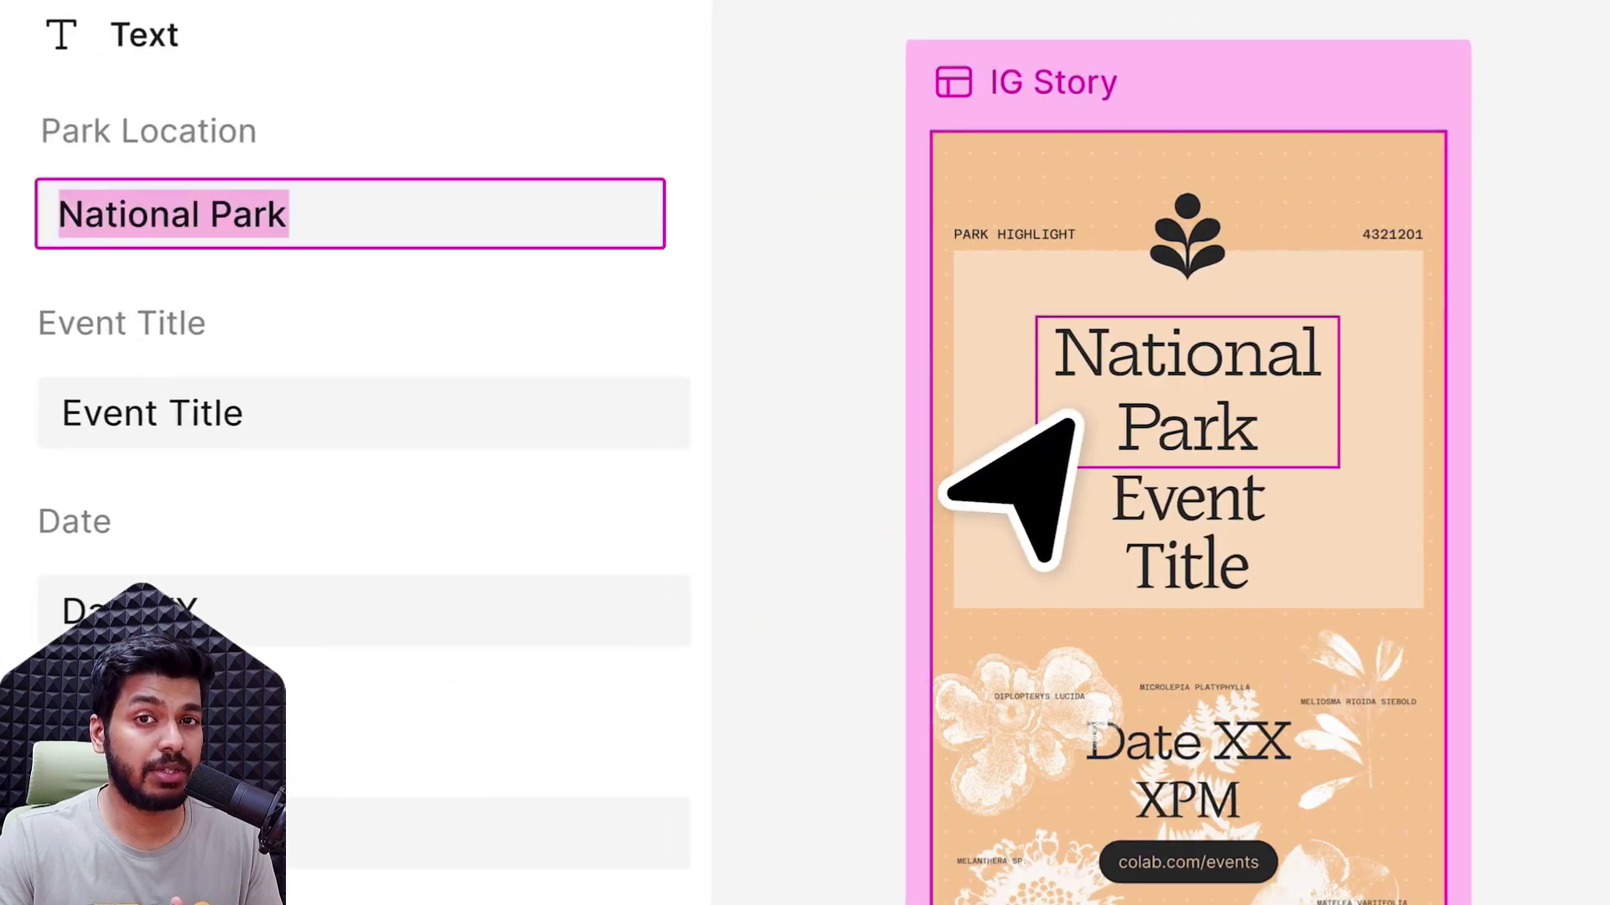
type("Yosemite National P")
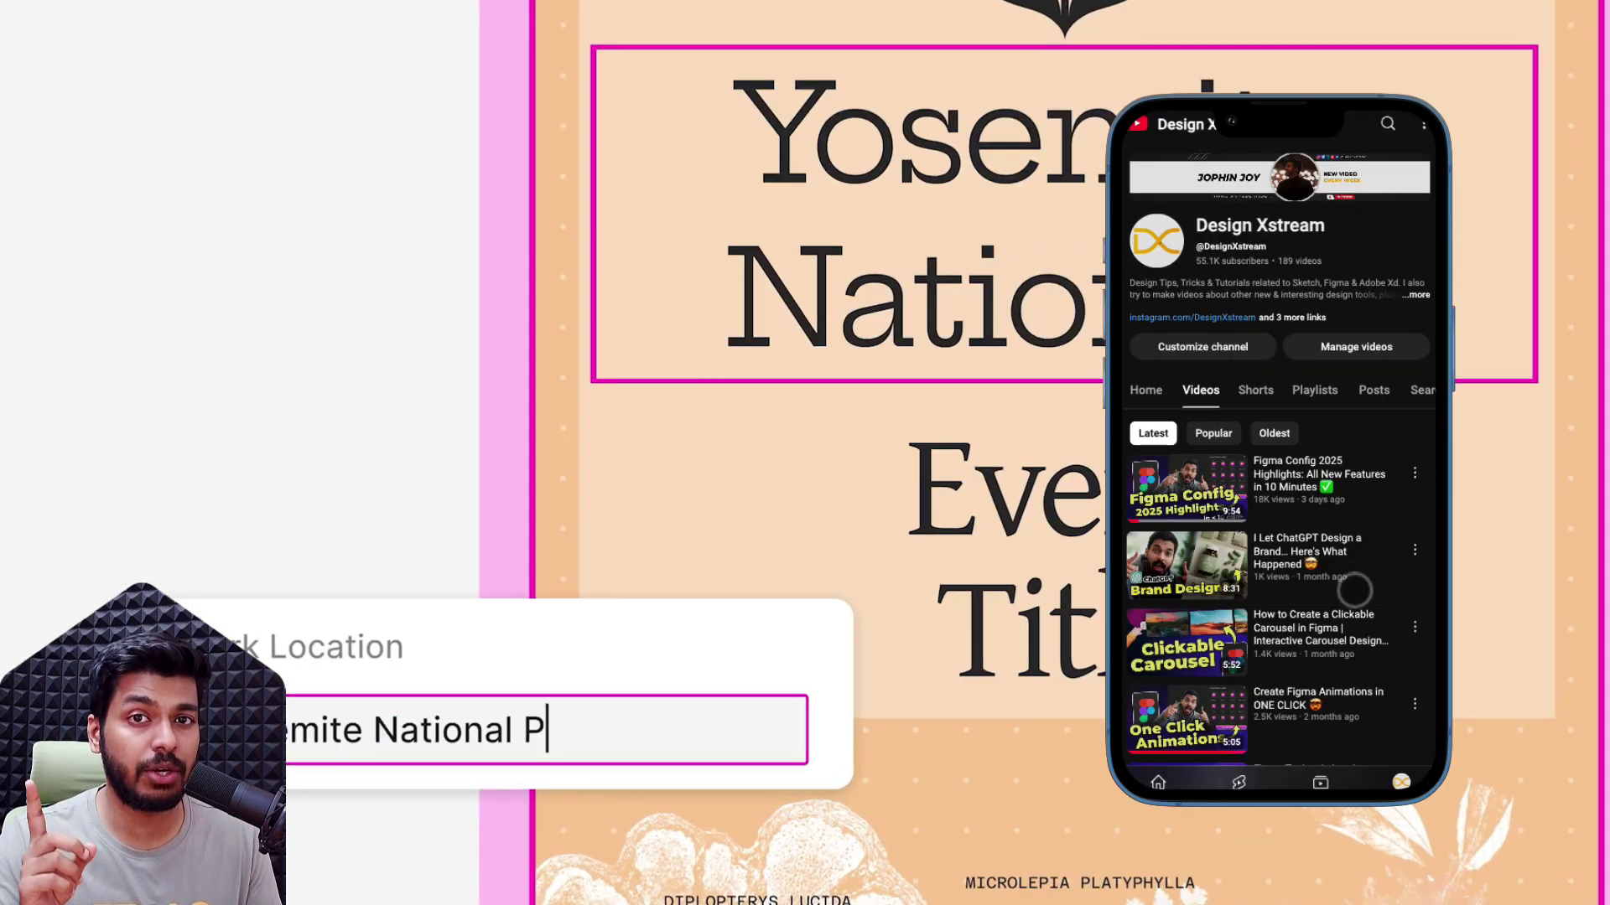
type("ark")
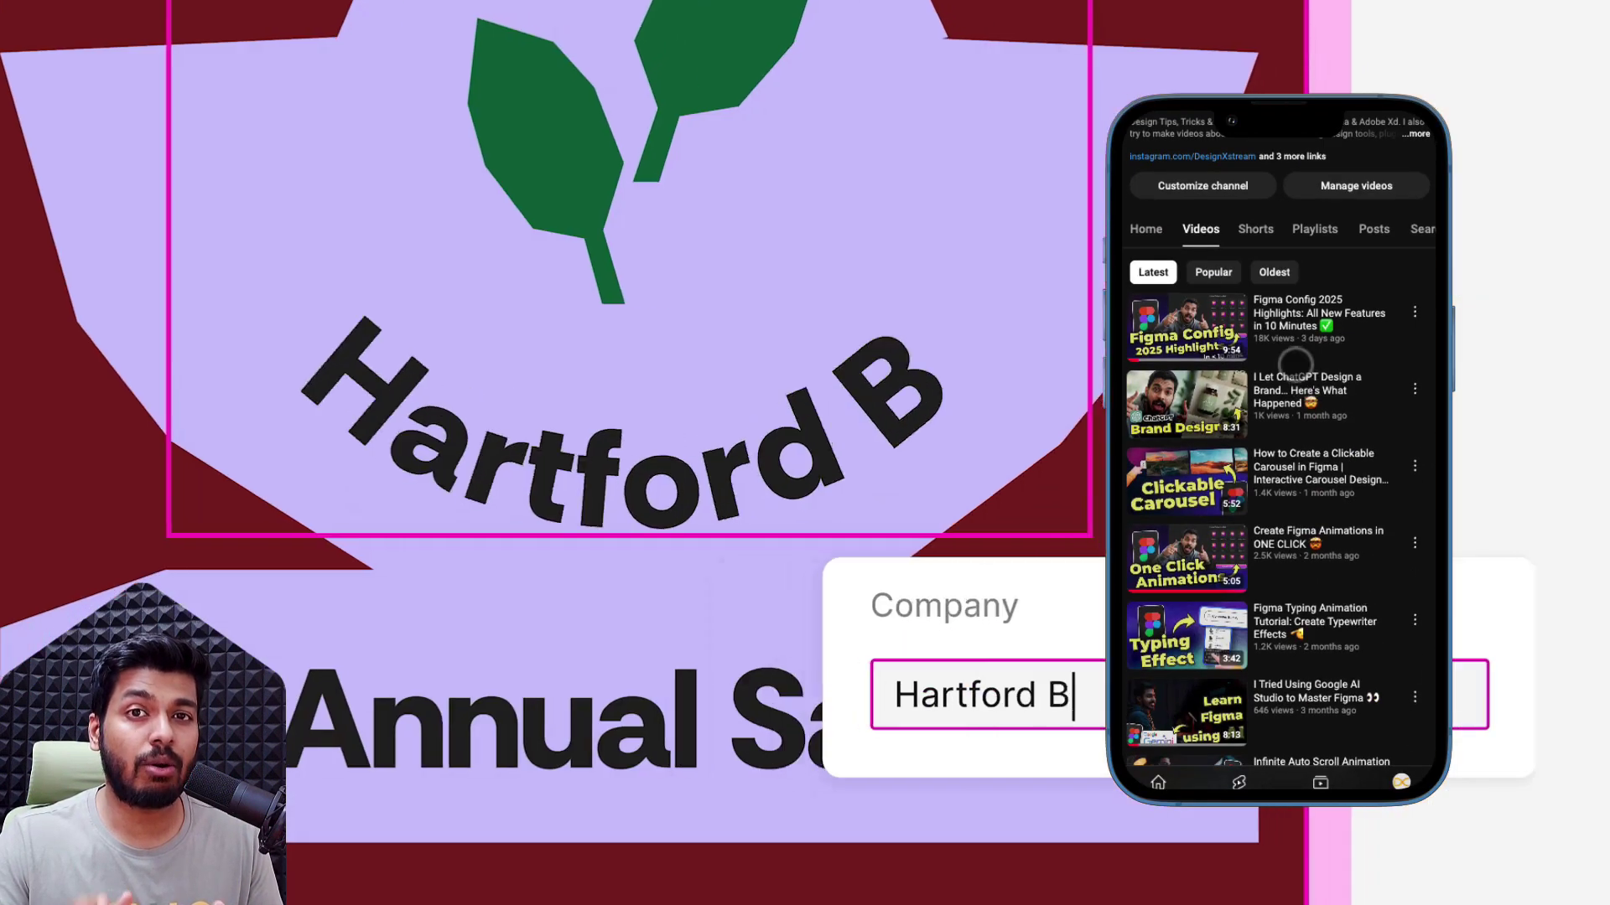
type("otanical")
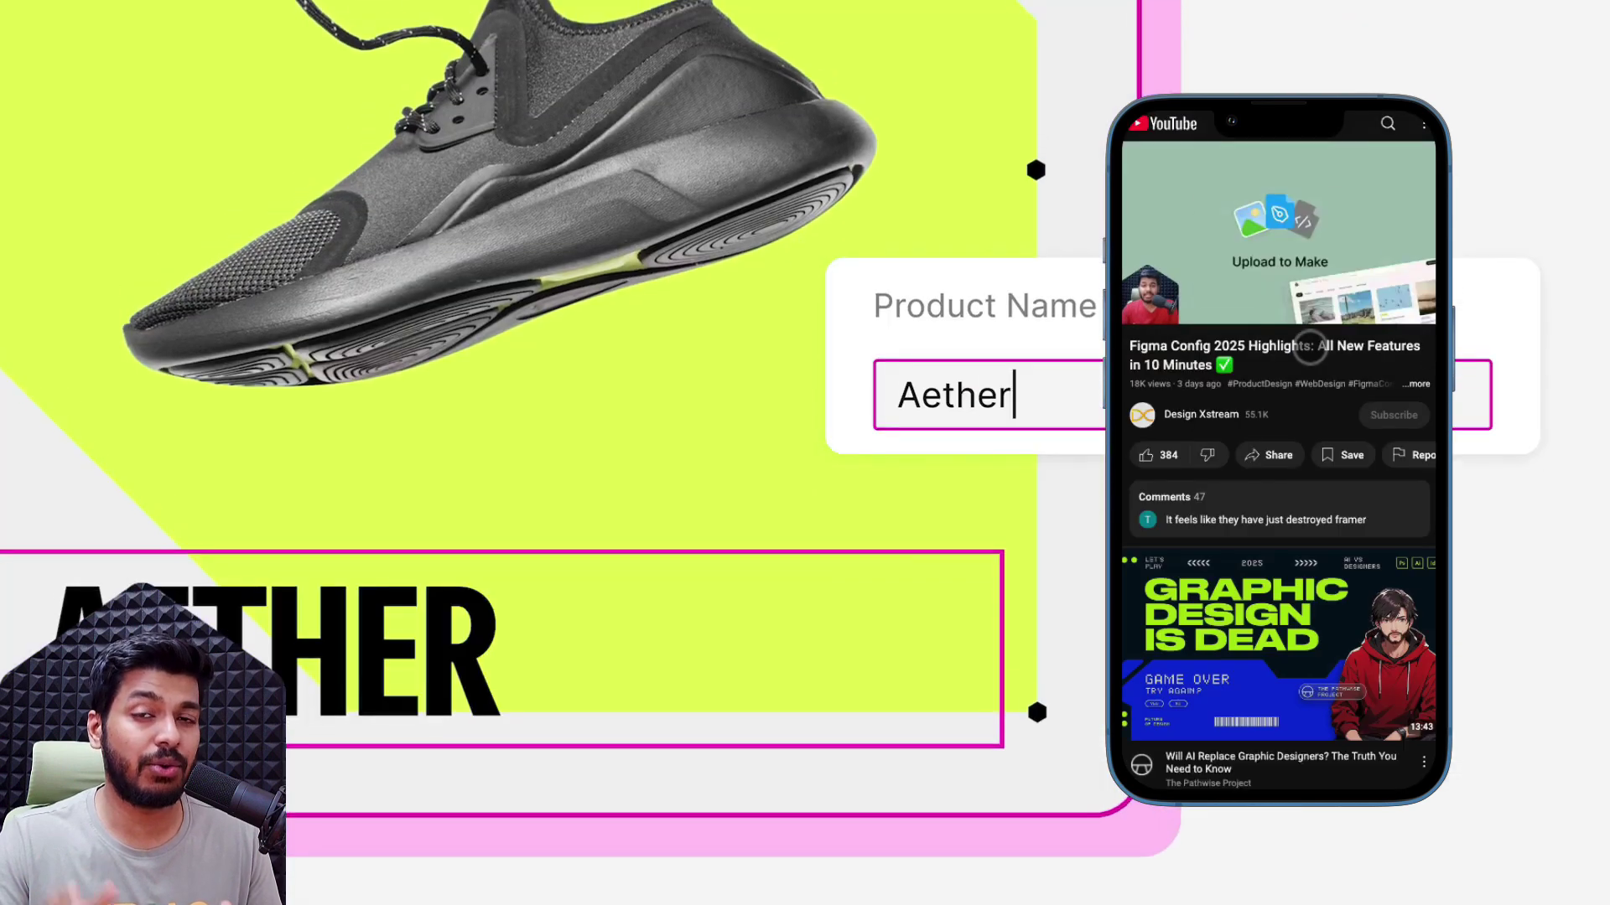
type("Glide 5")
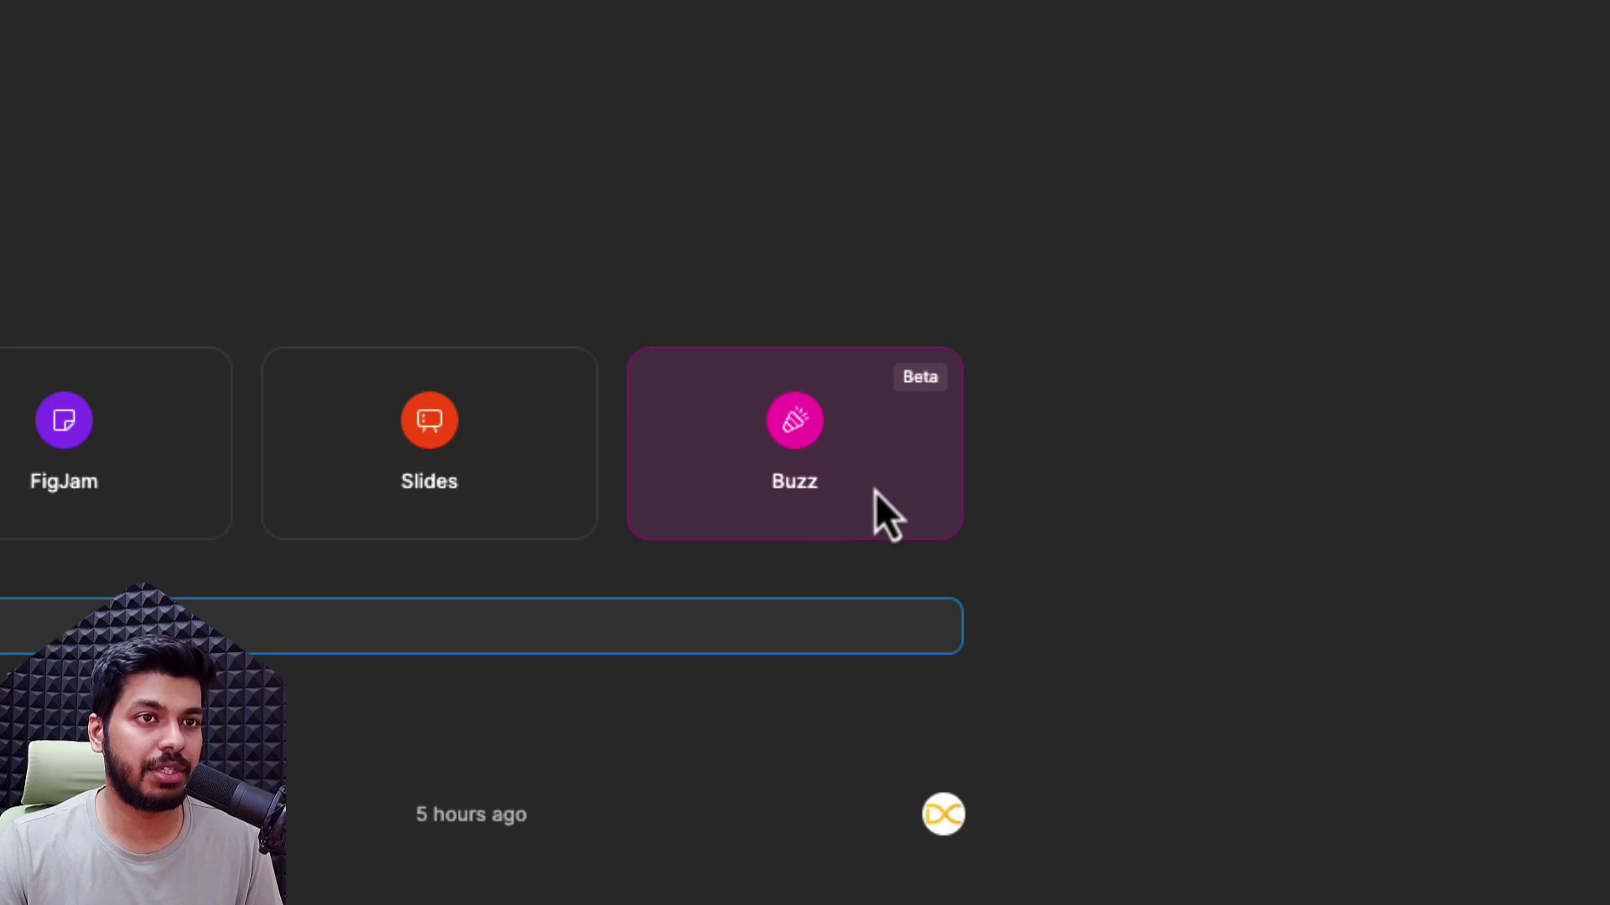
Create a new Buzz file to bring up the blank-size and template gallery.
left_click(875, 490)
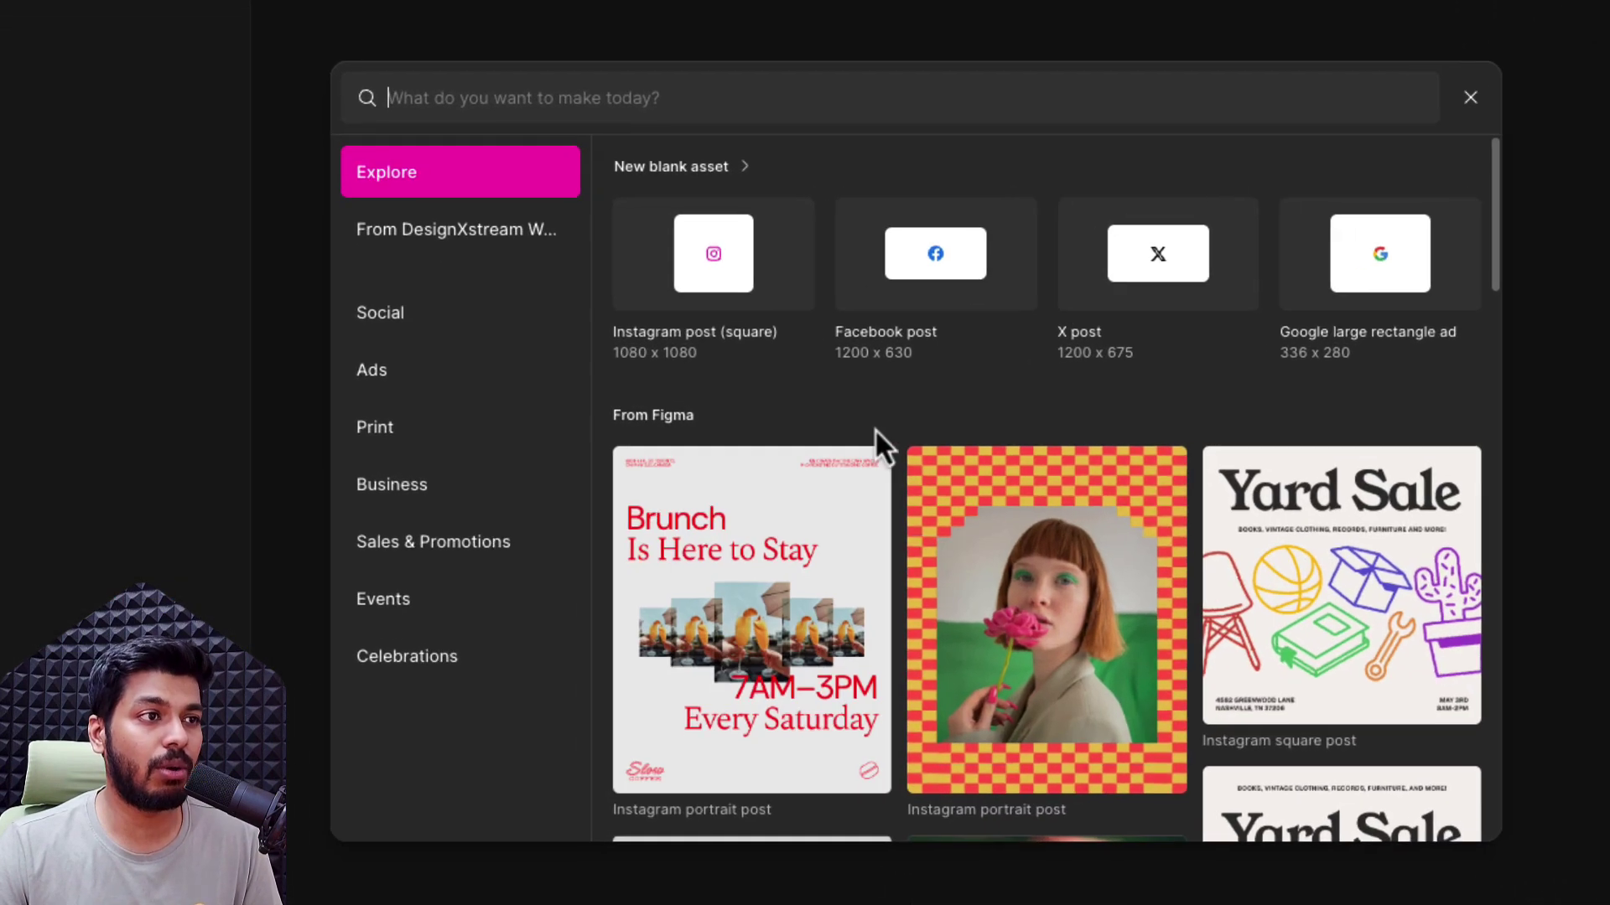
mouse_move(1107, 448)
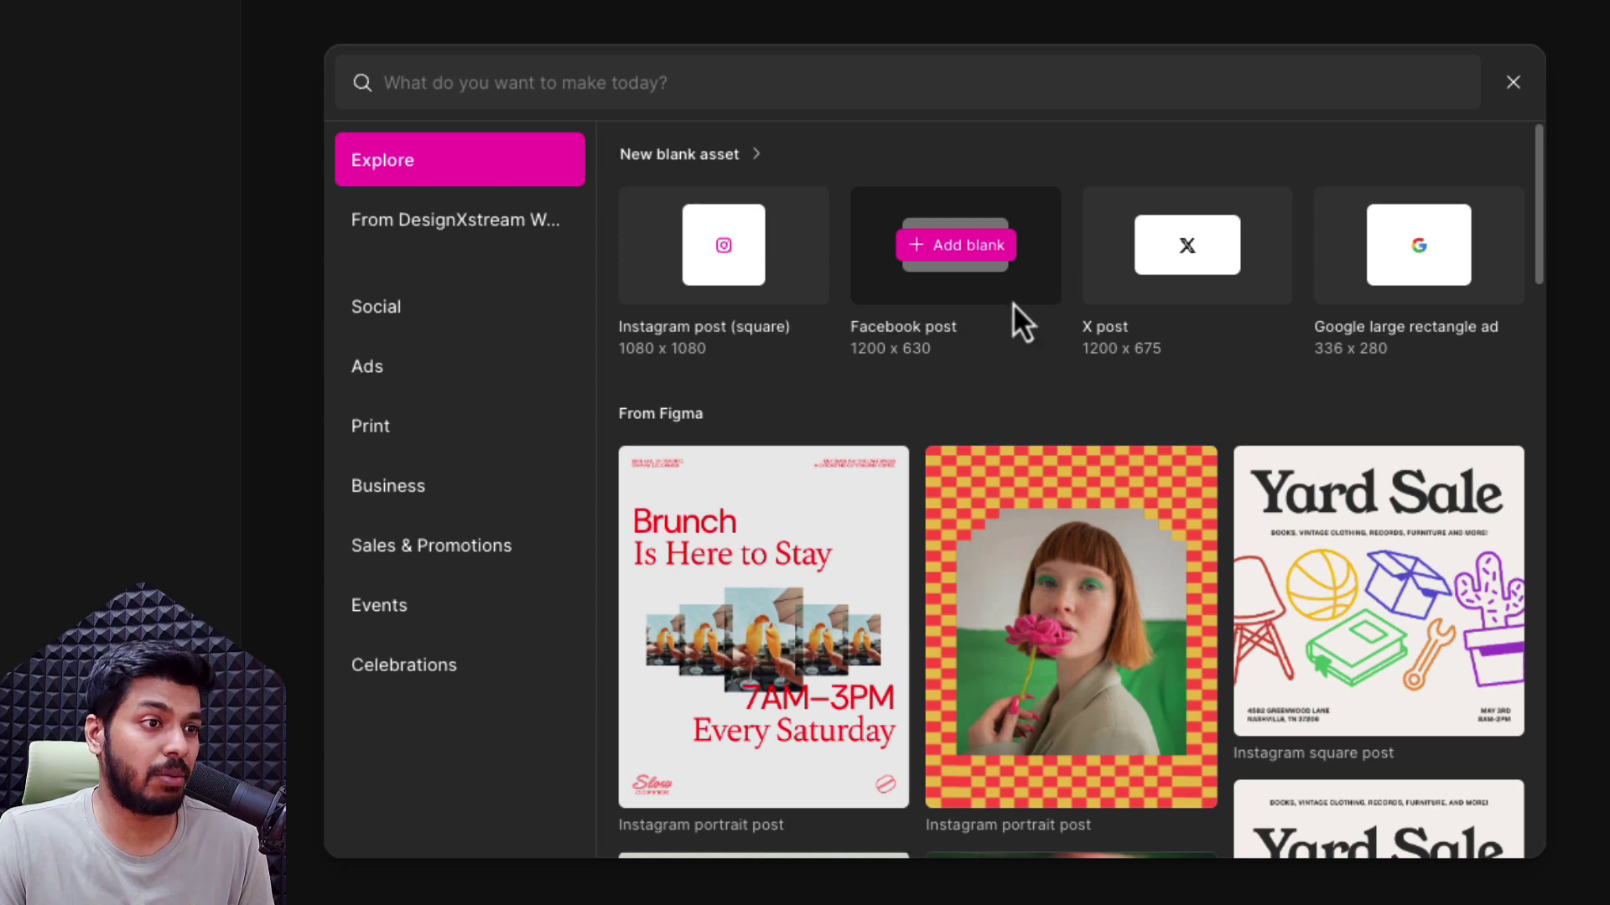
Scroll the template gallery and look through the Social templates.
scroll(826, 625, "down", 7)
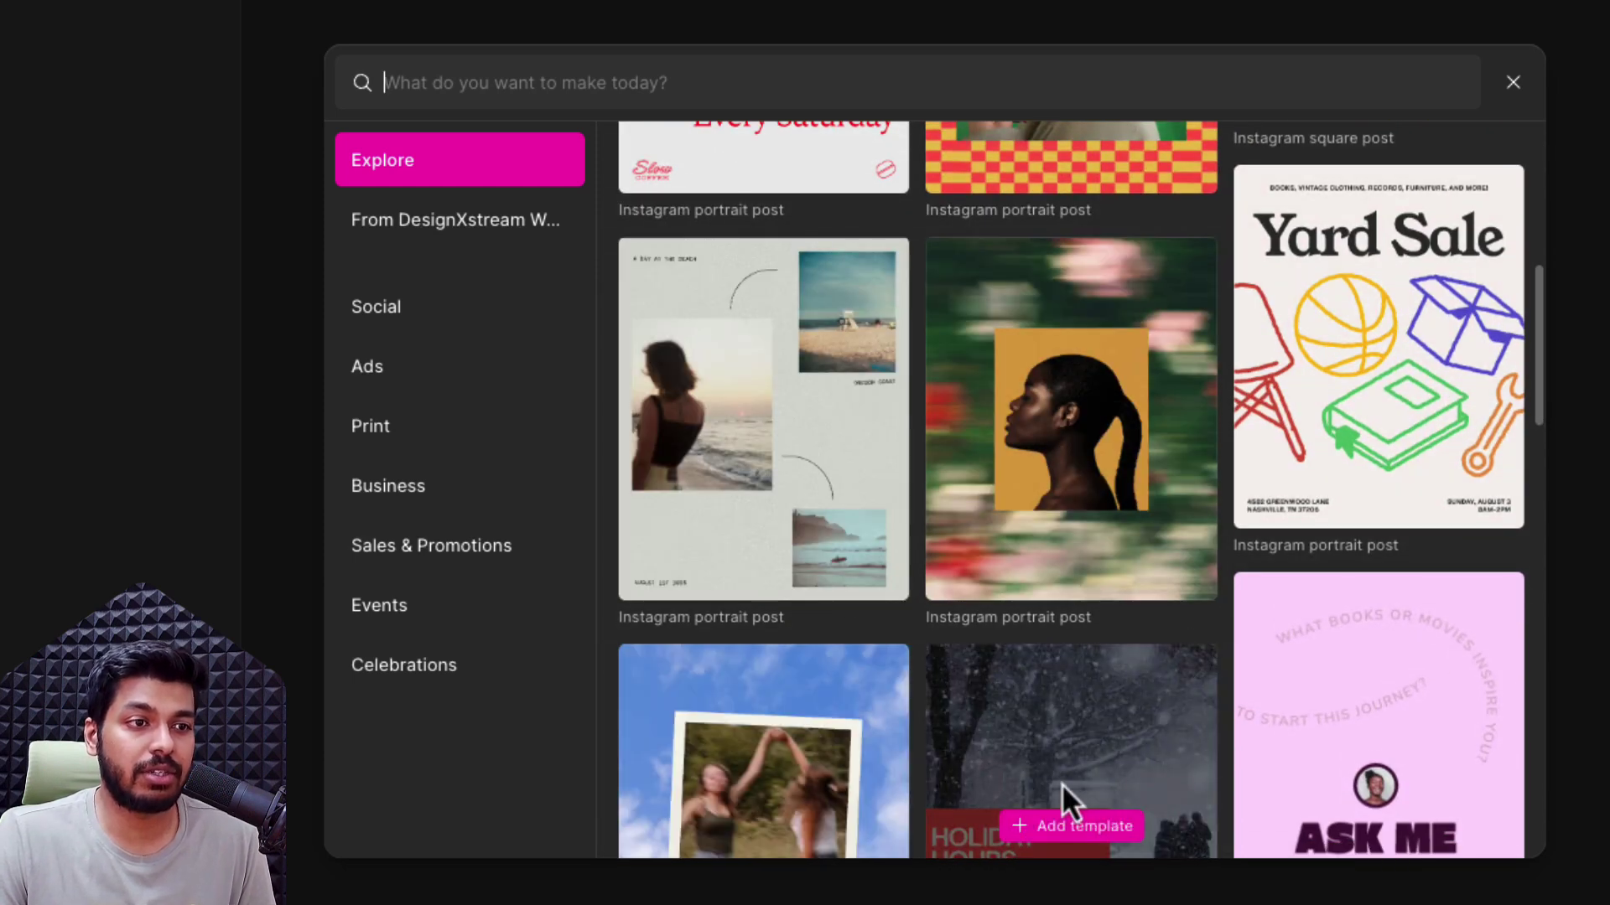
scroll(1062, 783, "down", 7)
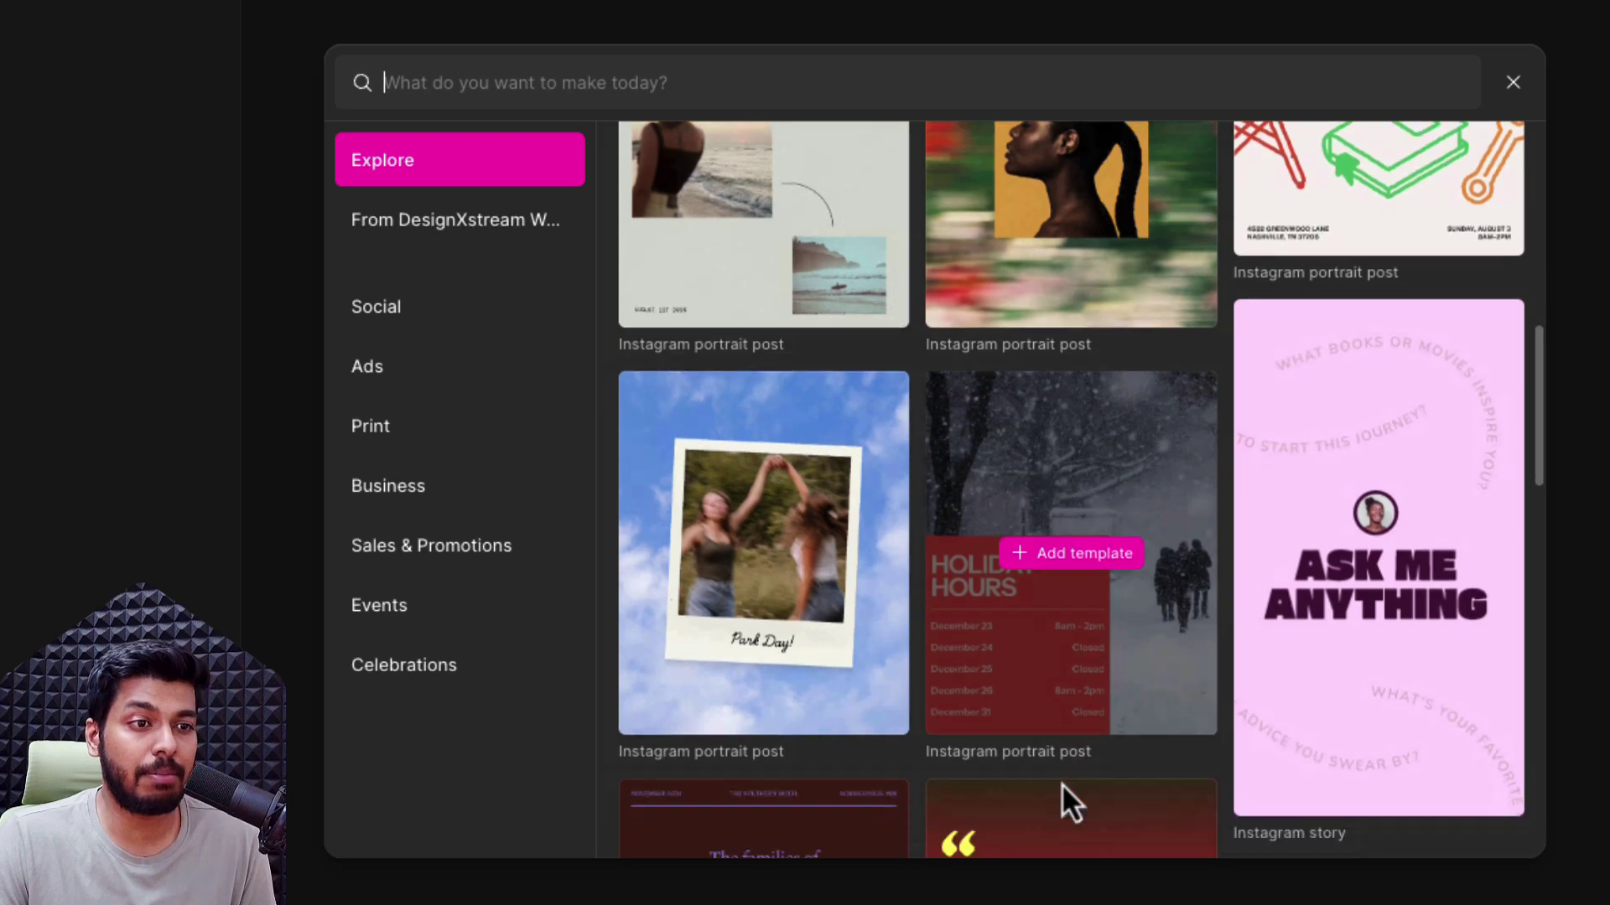
scroll(1252, 649, "down", 7)
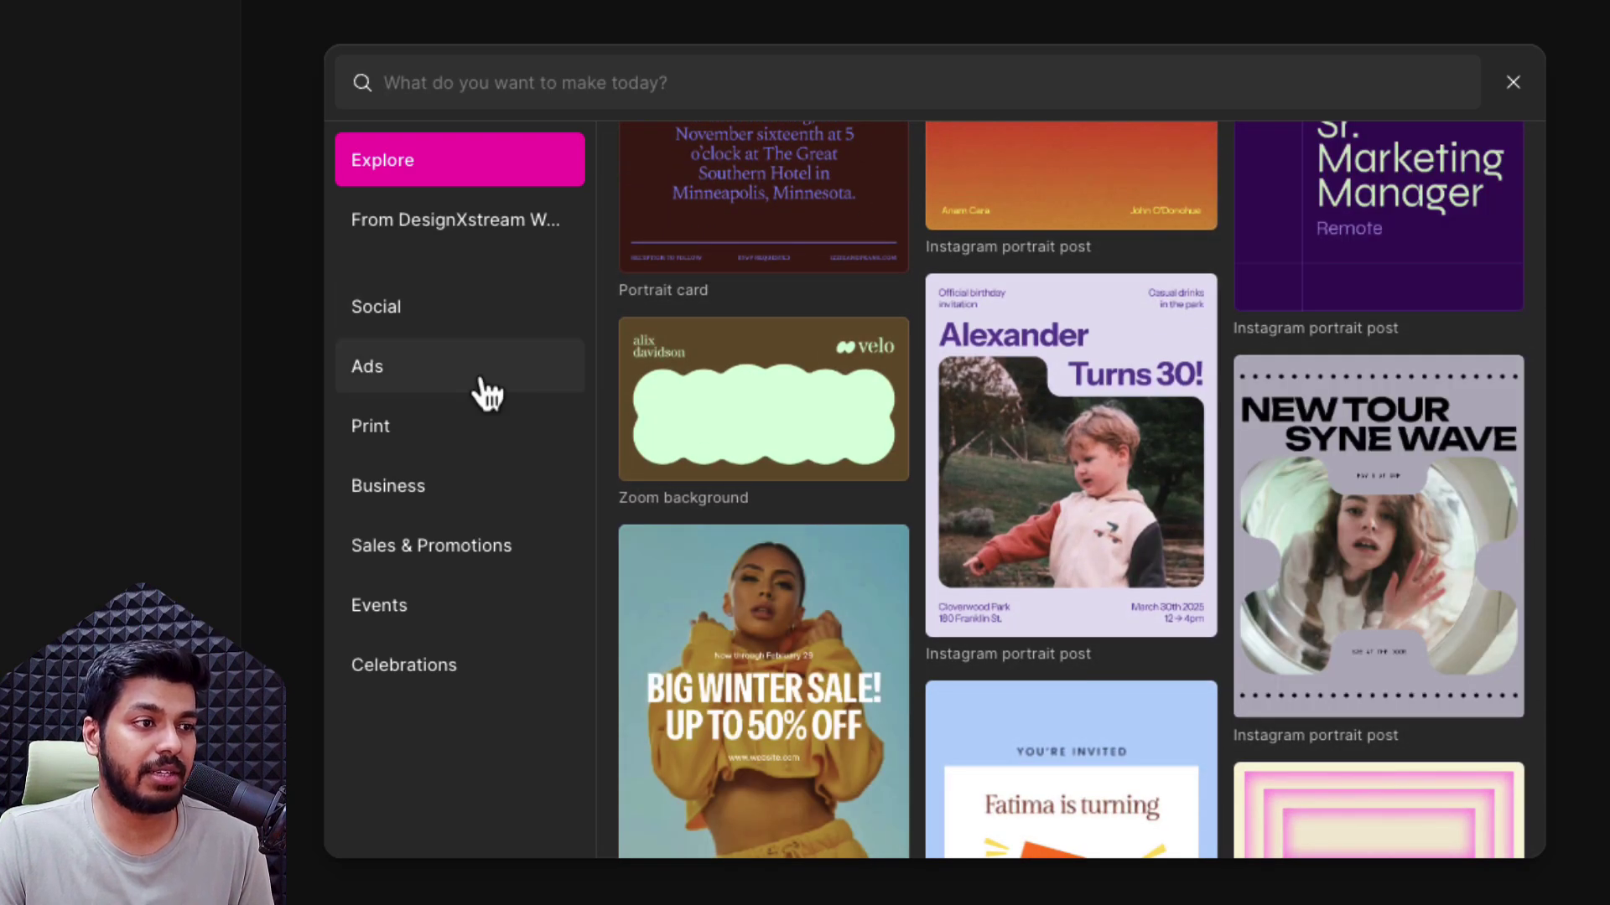
left_click(478, 308)
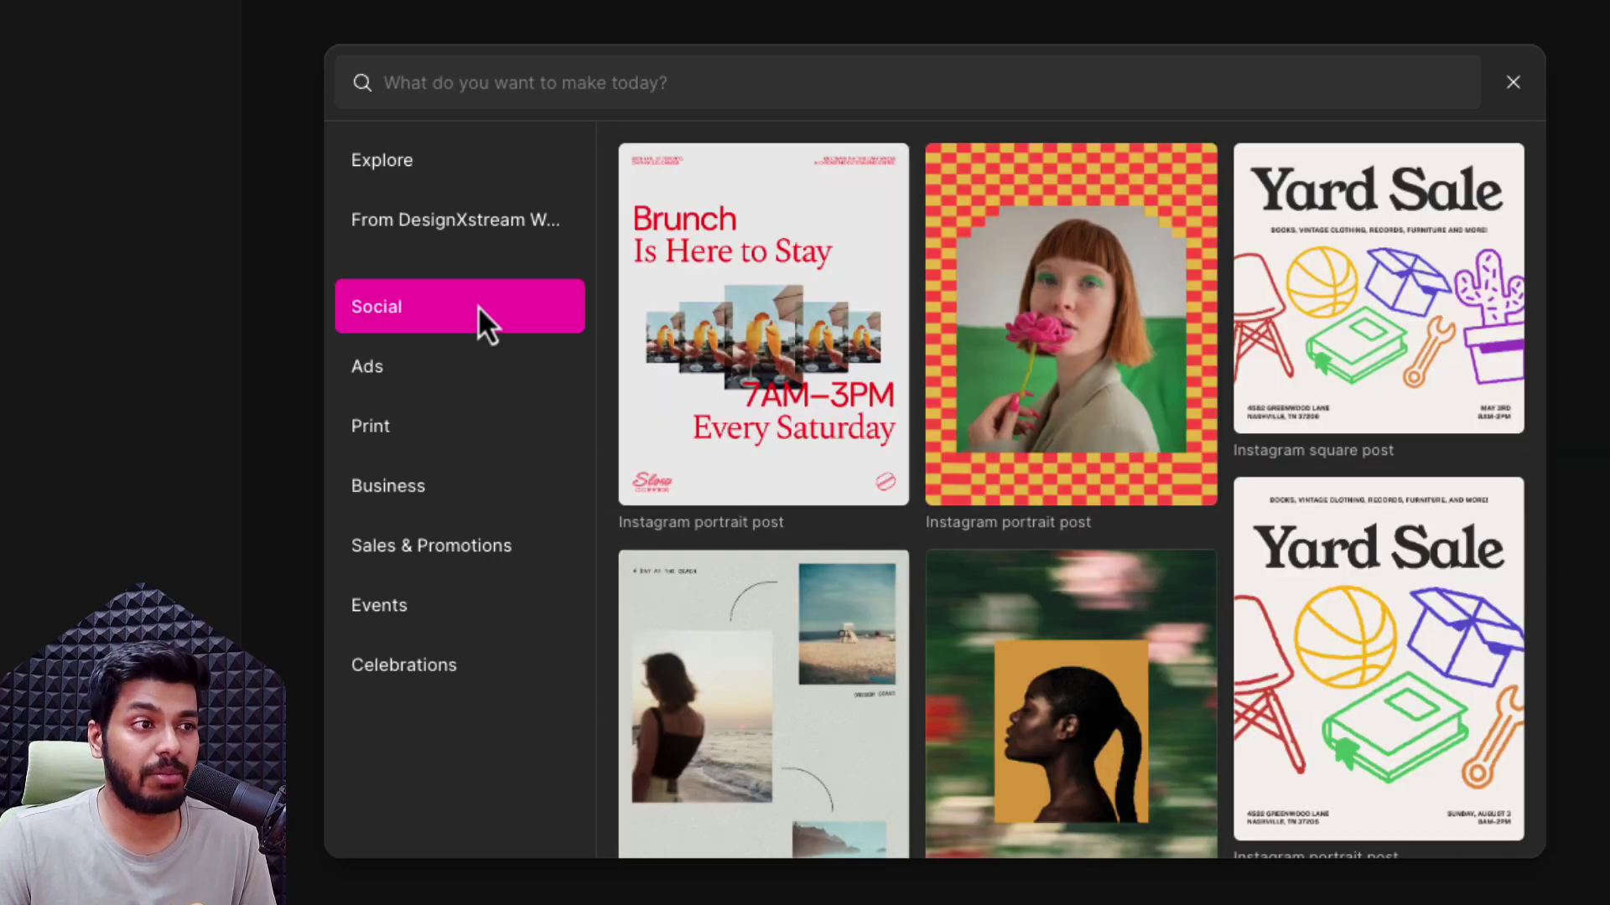
scroll(1045, 541, "down", 10)
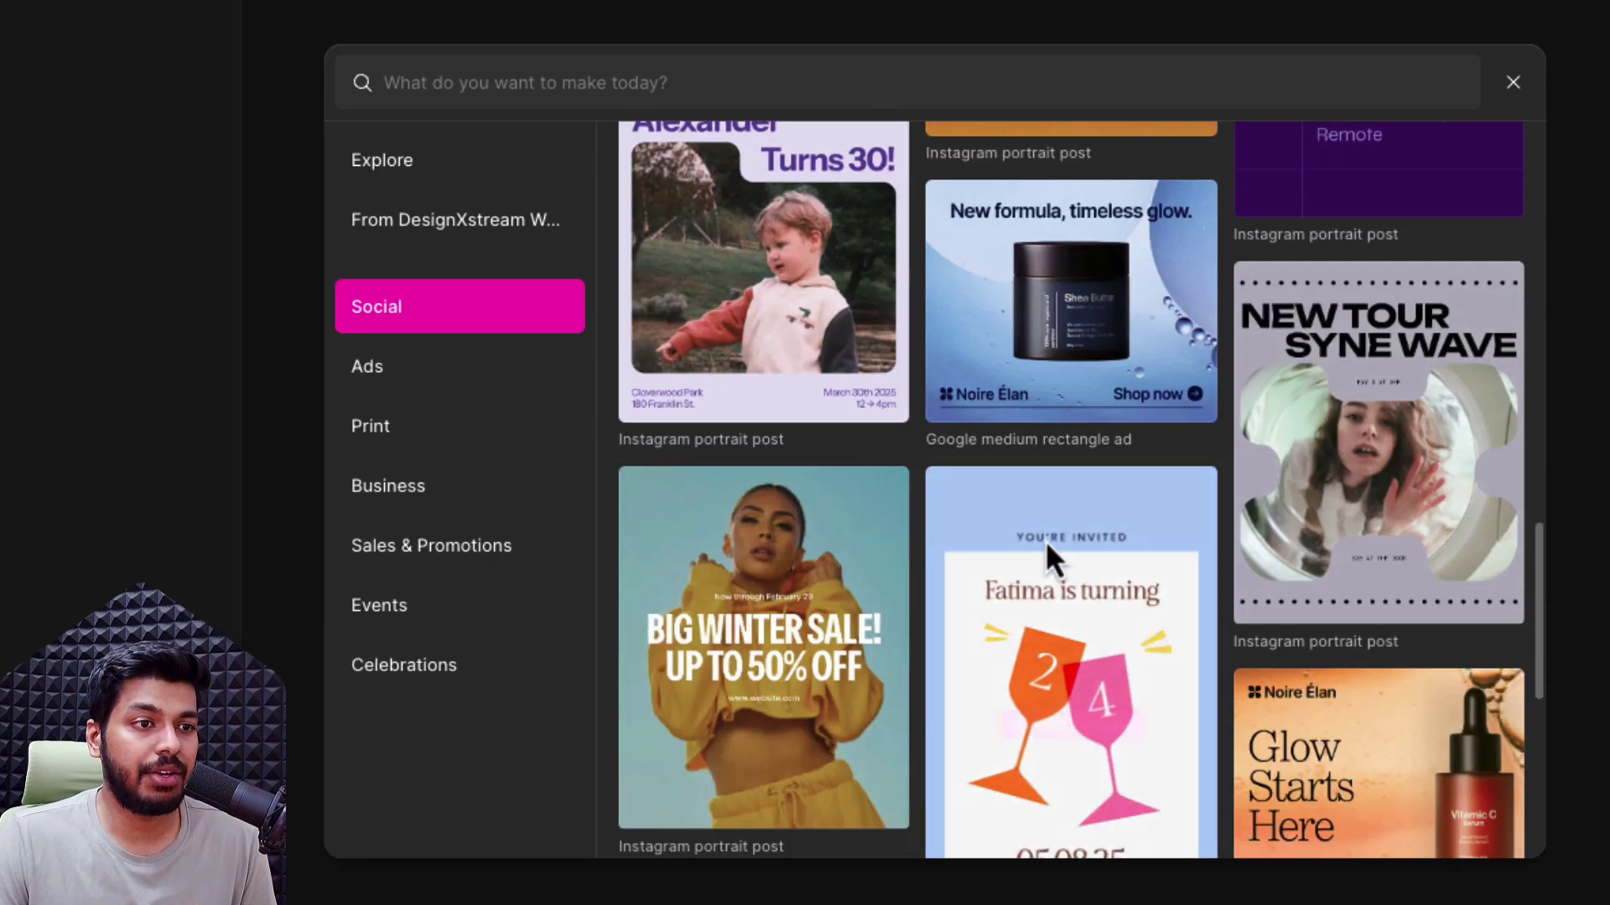
scroll(1046, 545, "down", 15)
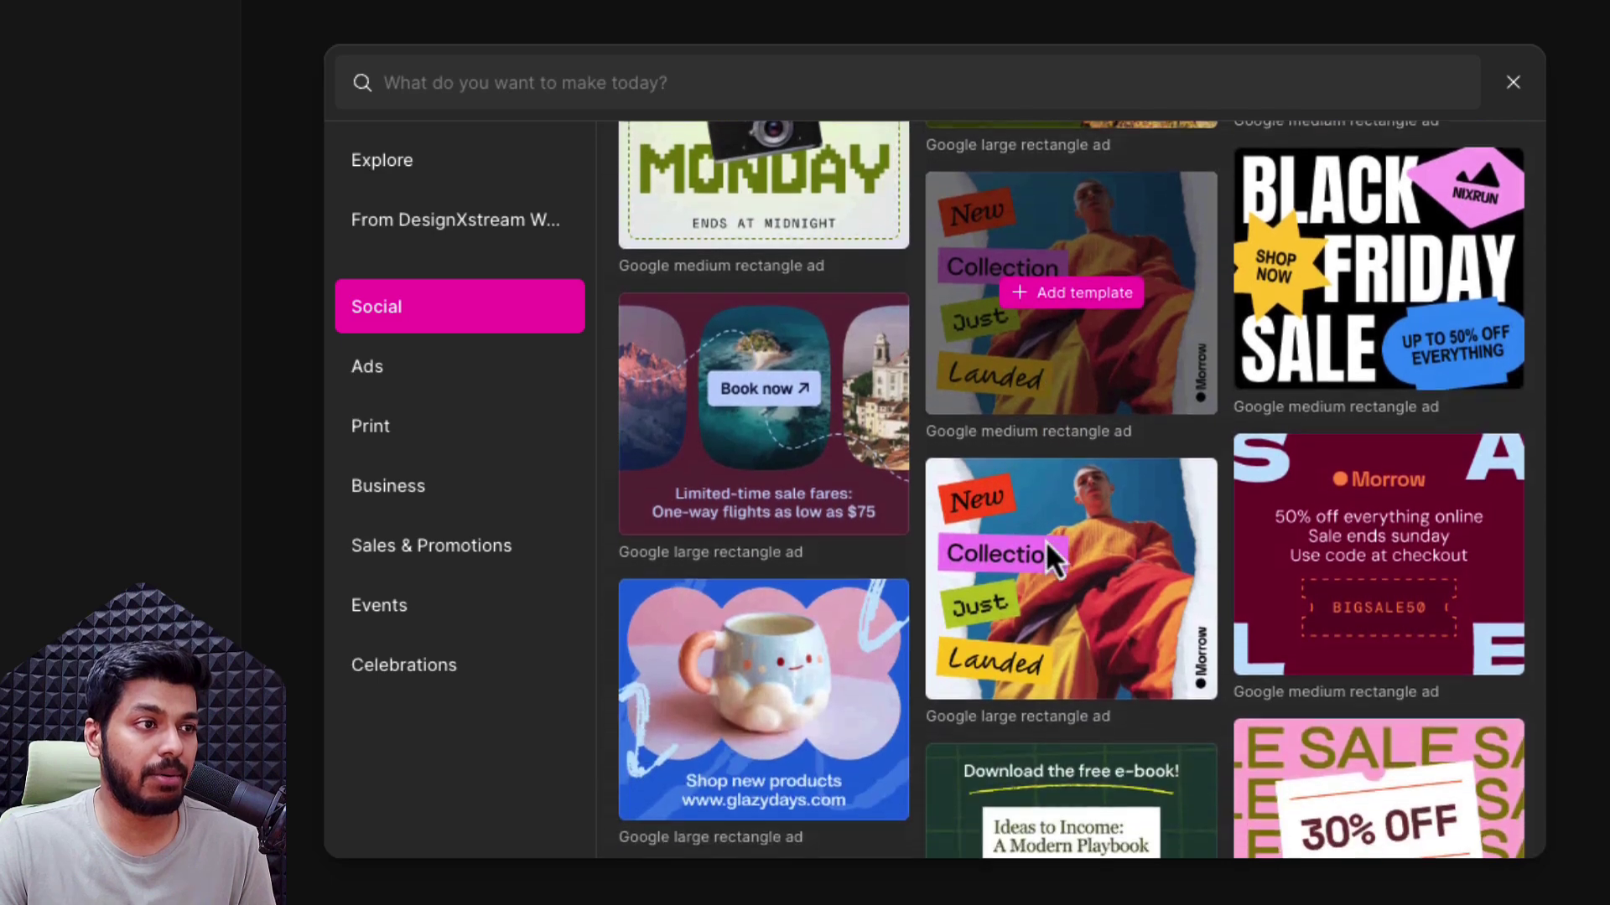
Browse the Ads, Print and Business templates, ending on Sales & Promotions.
left_click(436, 367)
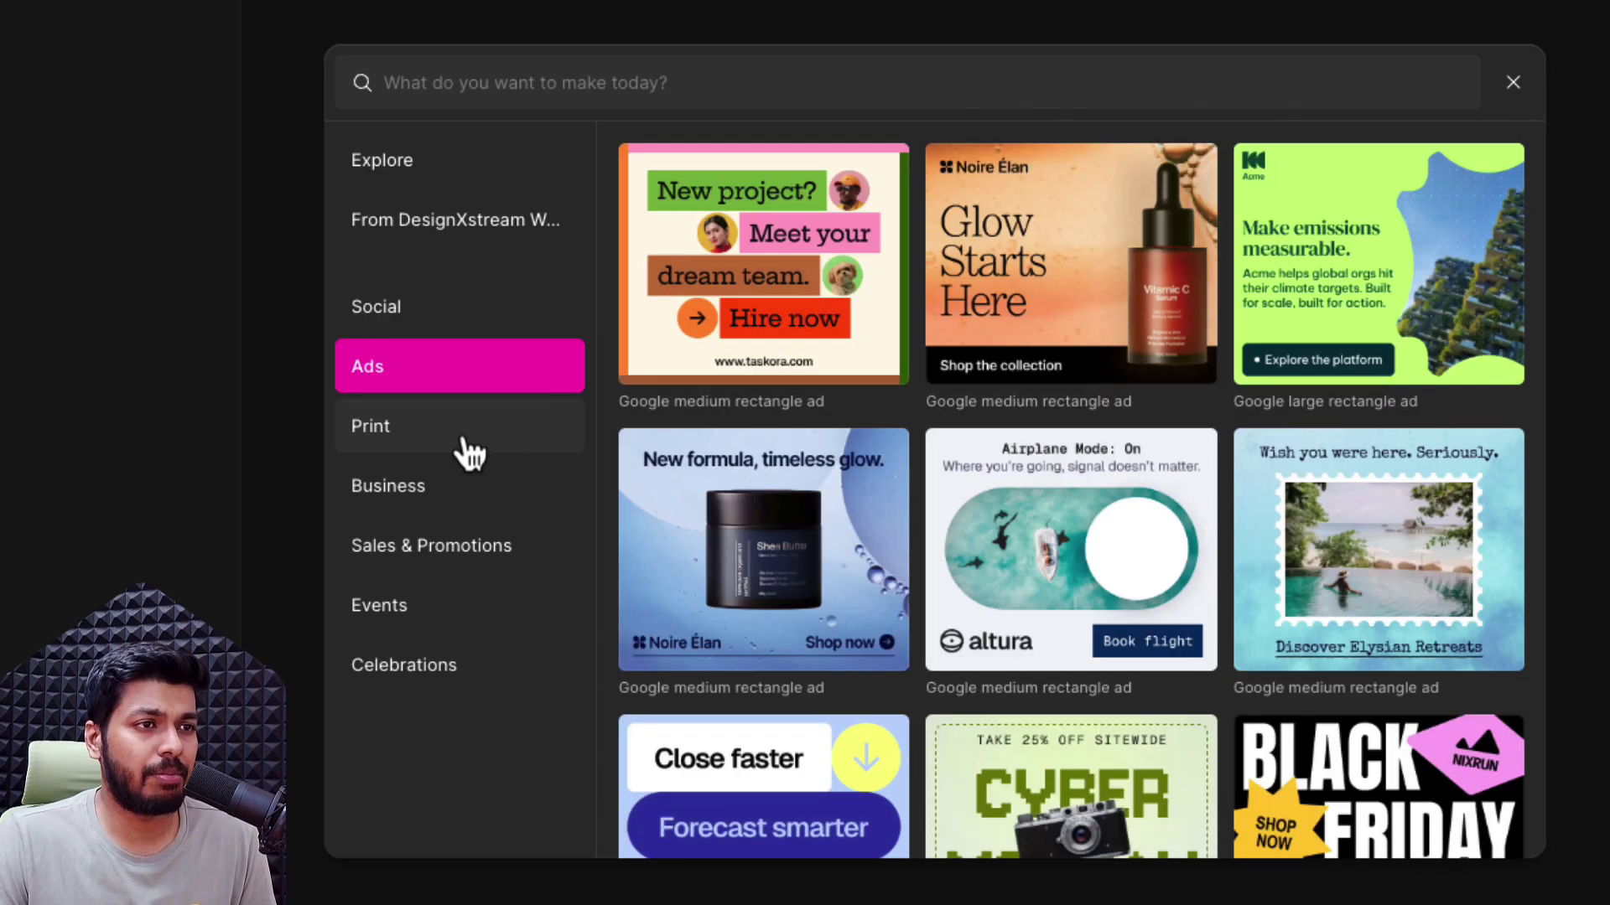
left_click(463, 436)
mouse_move(1074, 728)
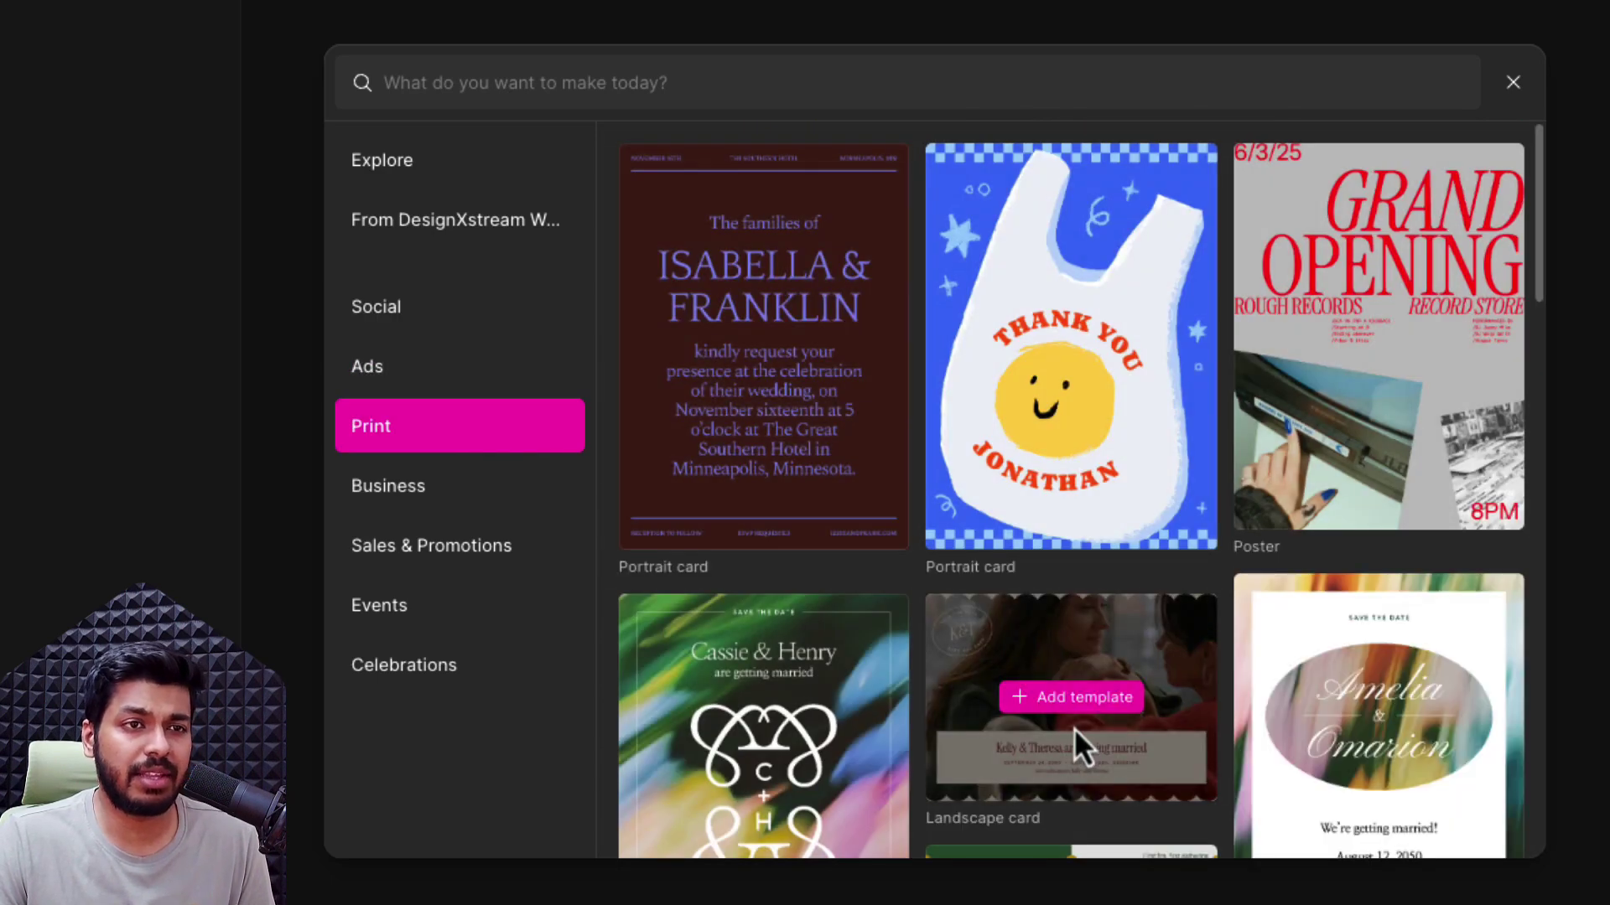
scroll(1074, 728, "down", 9)
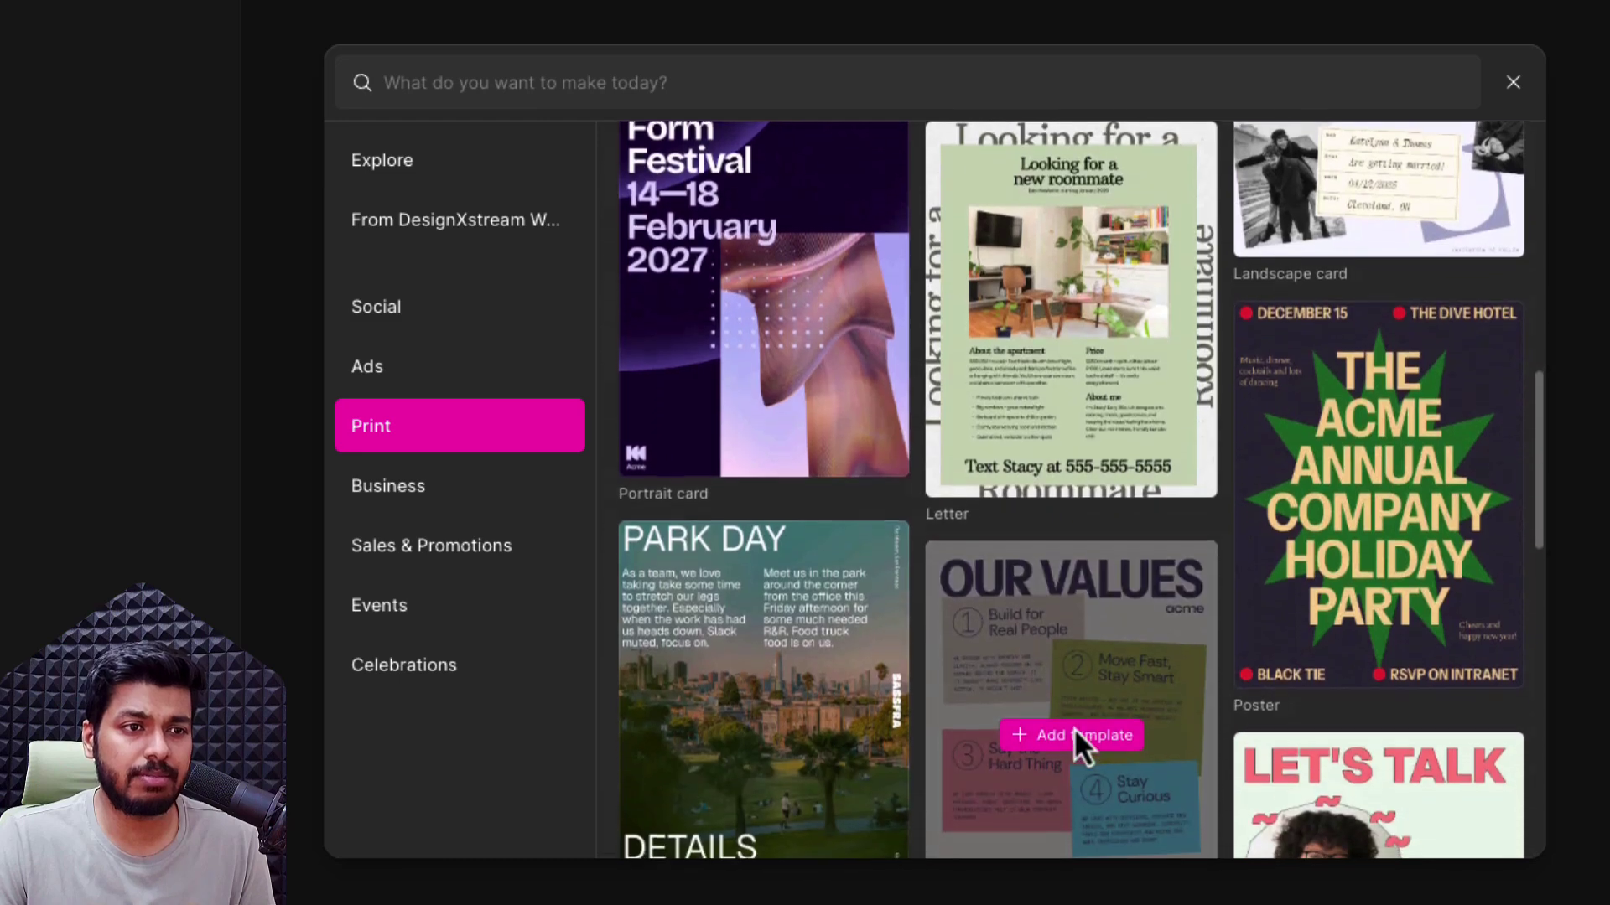
scroll(1074, 727, "down", 10)
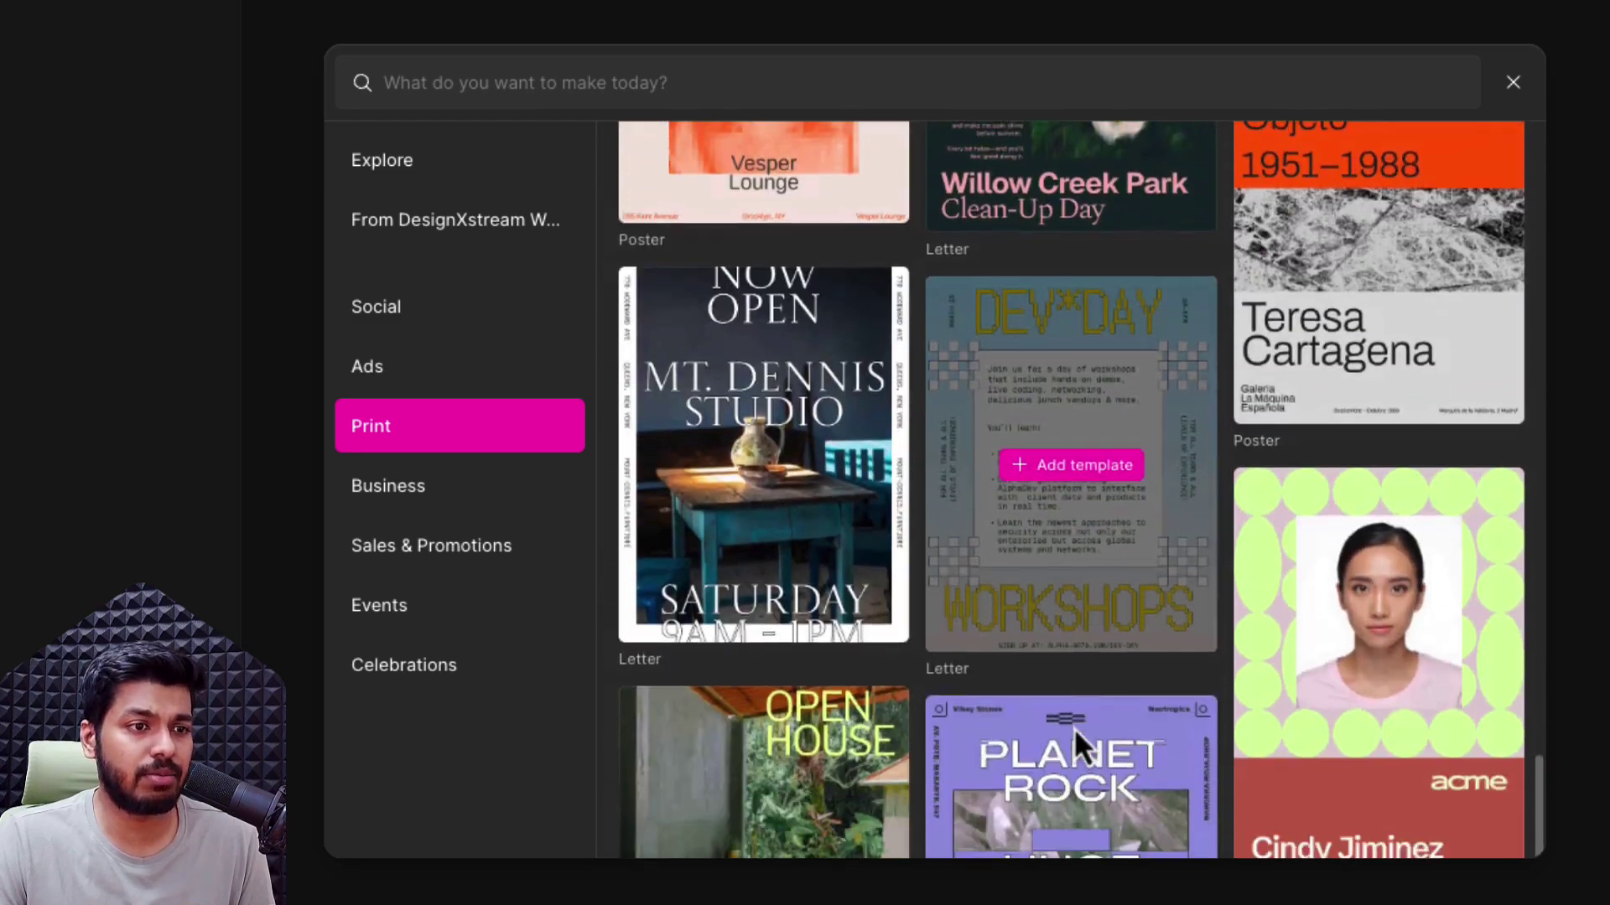
scroll(1074, 728, "down", 8)
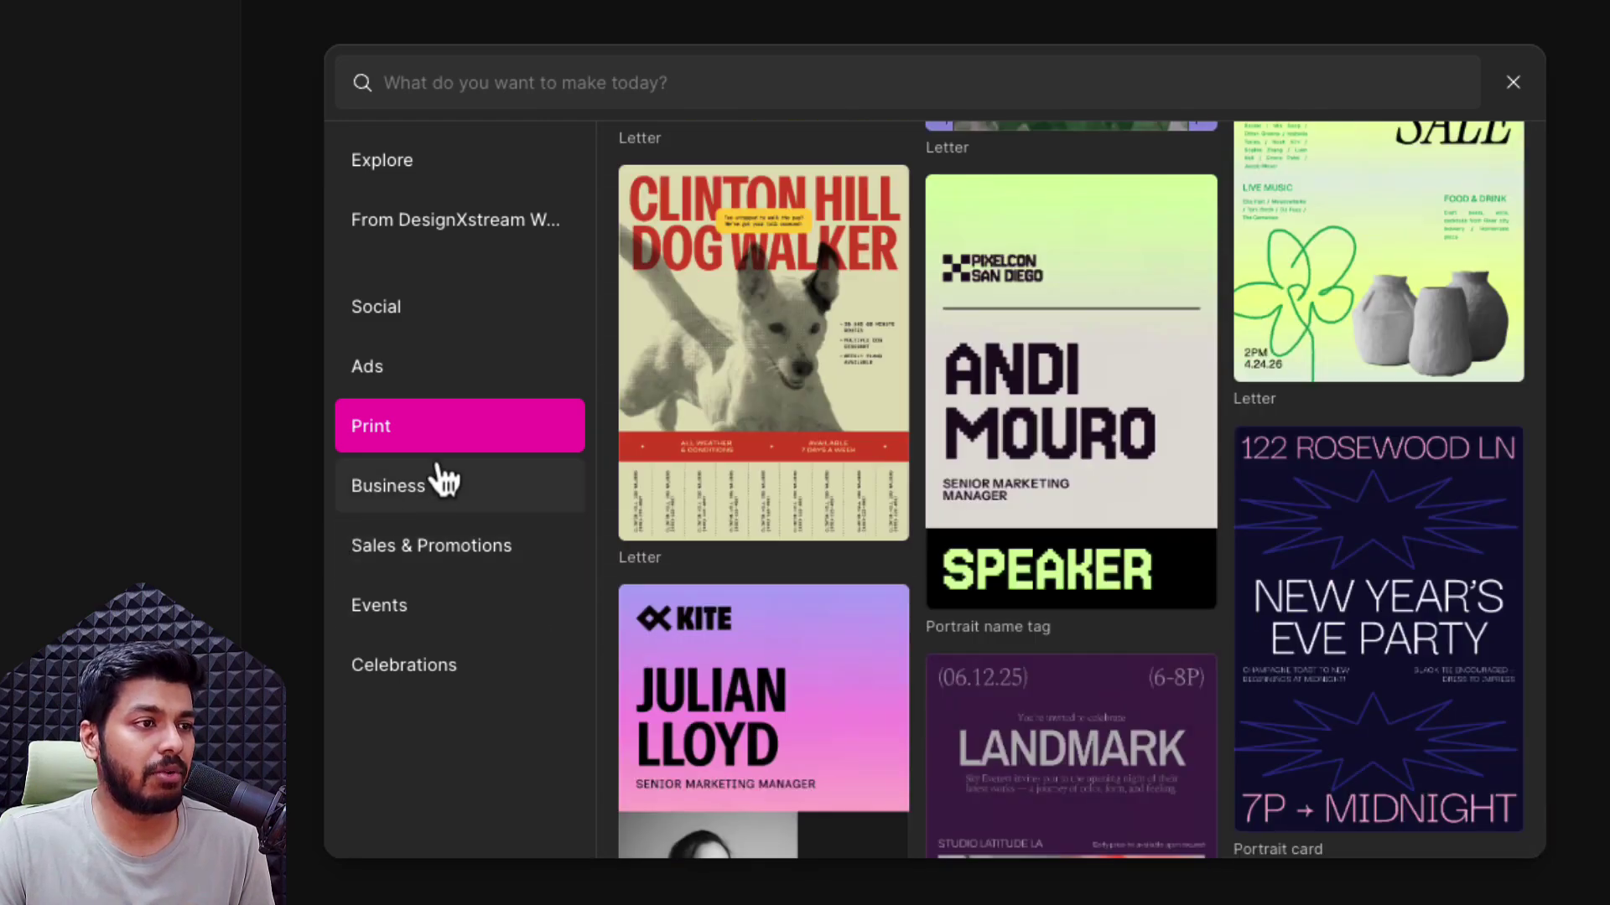
left_click(440, 483)
scroll(1159, 654, "down", 2)
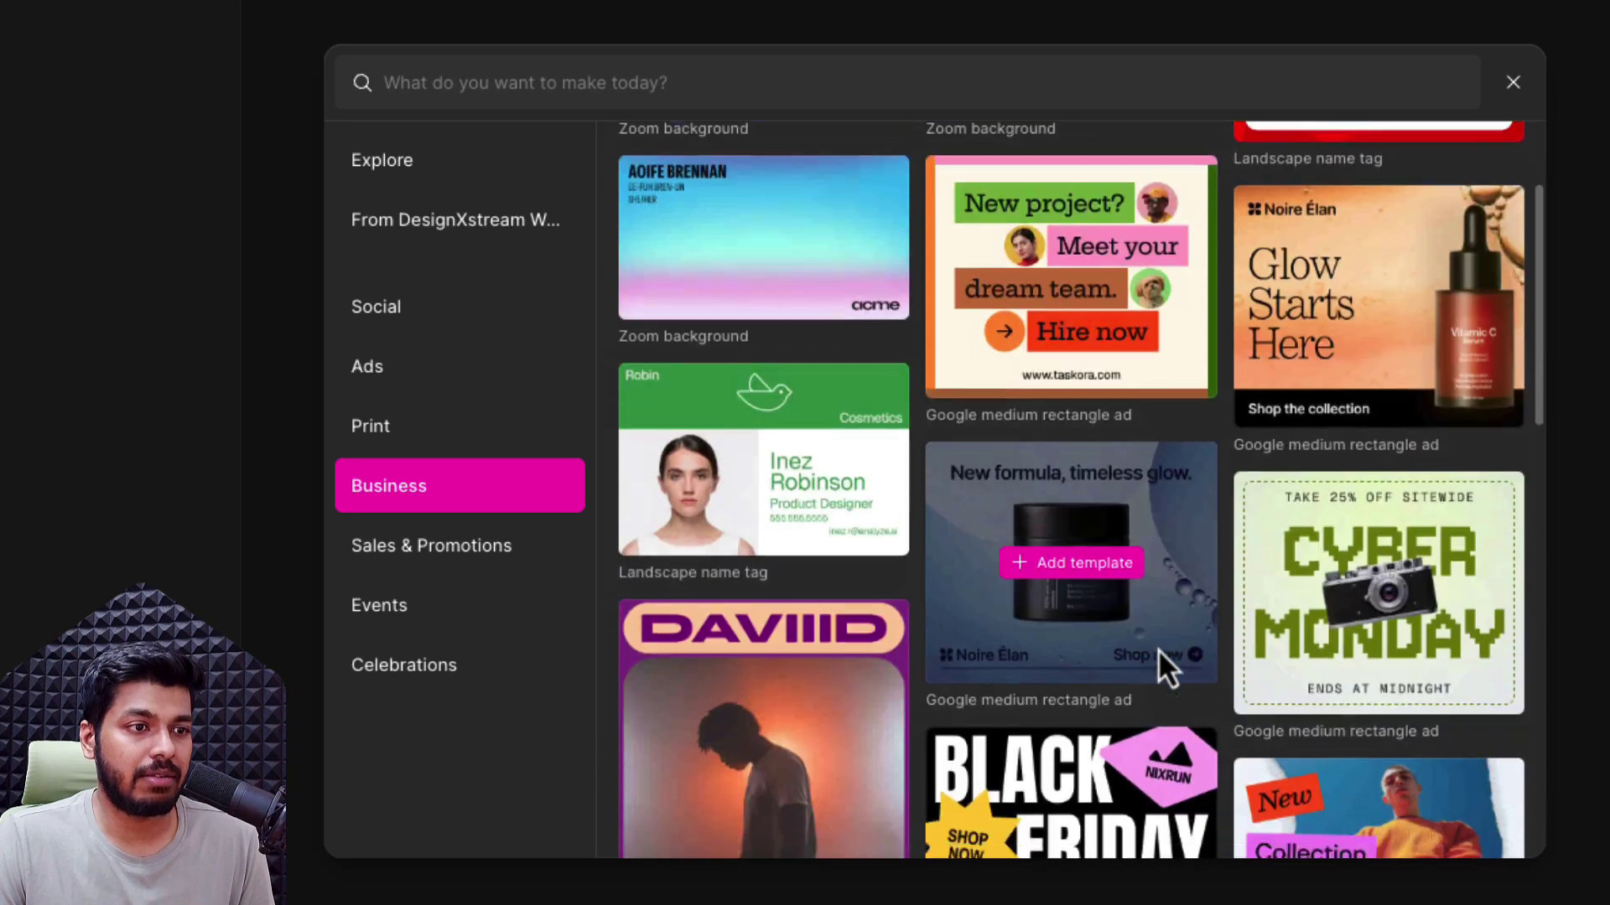
scroll(1159, 649, "down", 10)
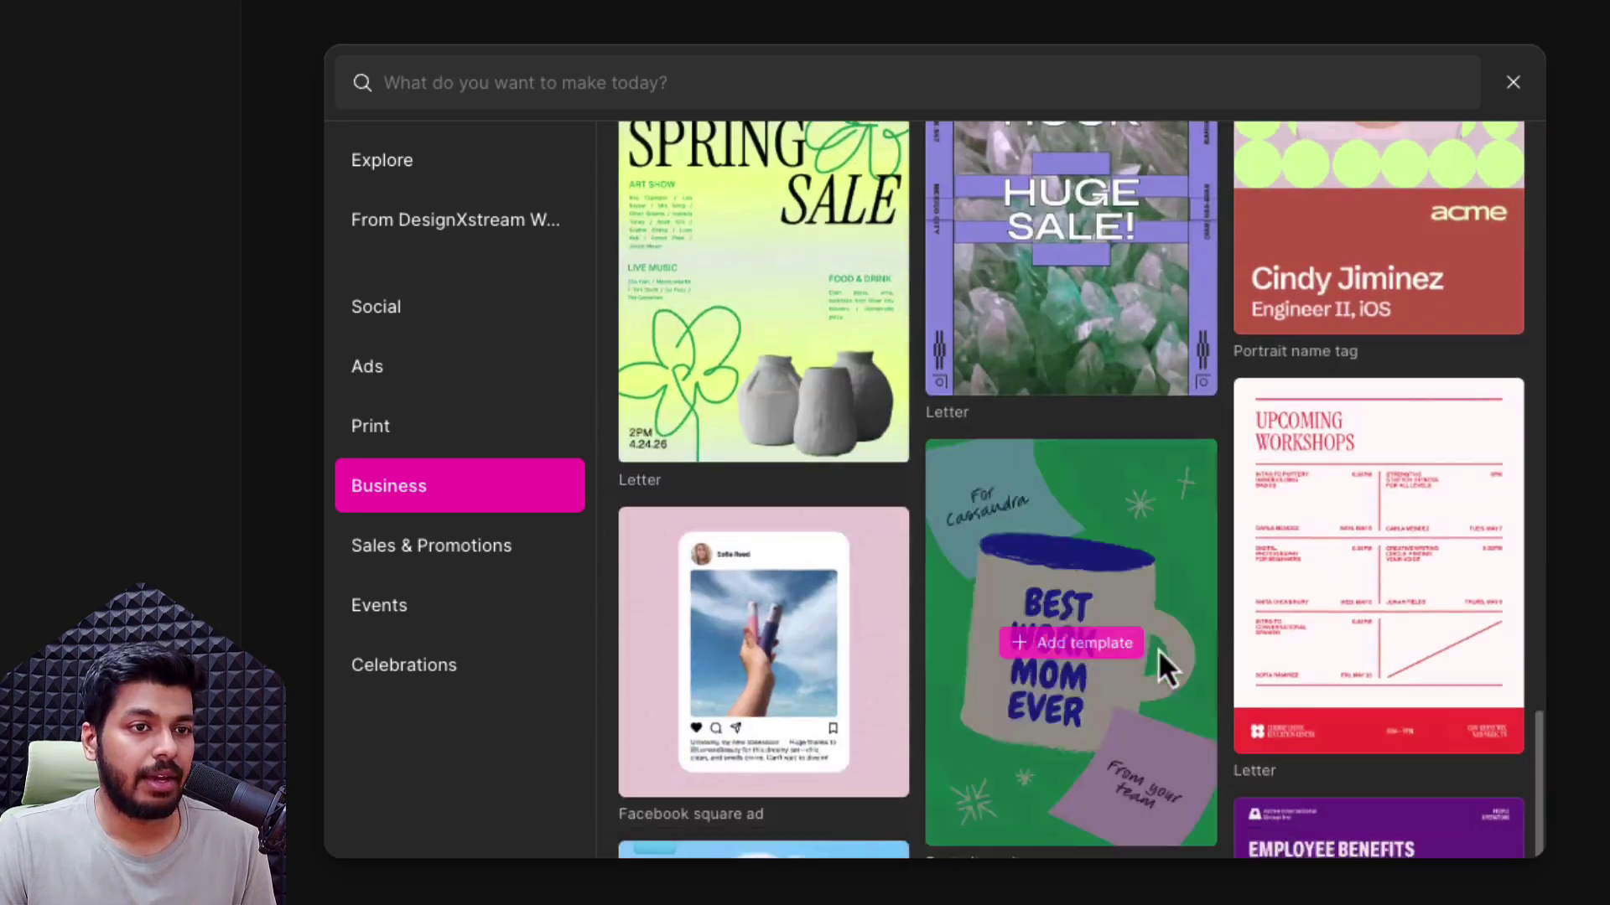
scroll(1159, 649, "down", 1)
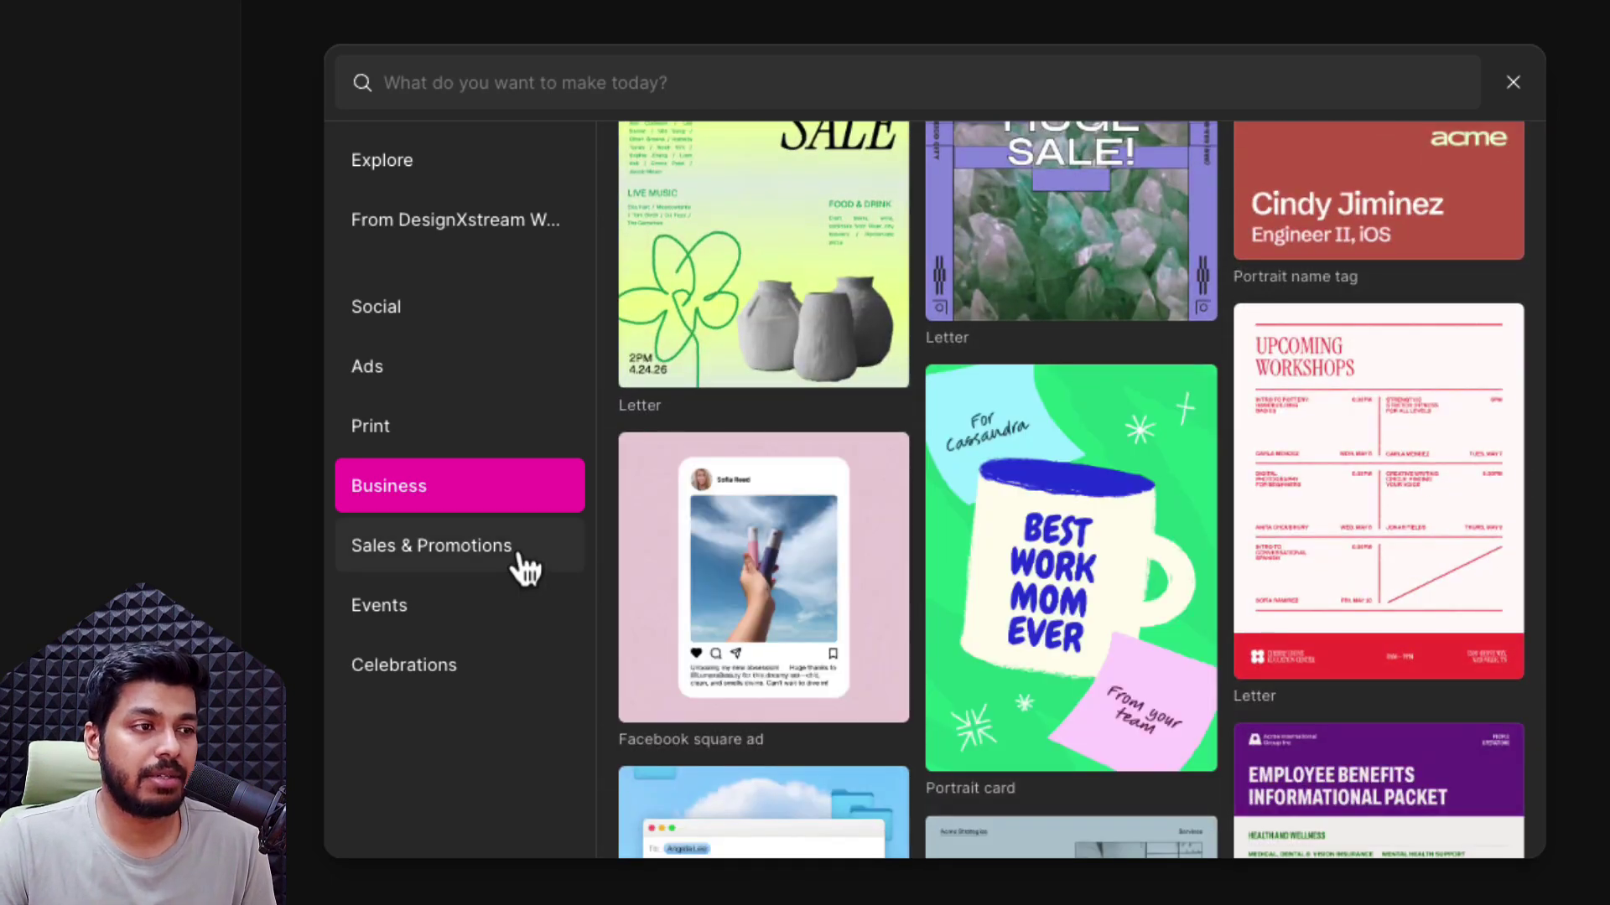
left_click(394, 549)
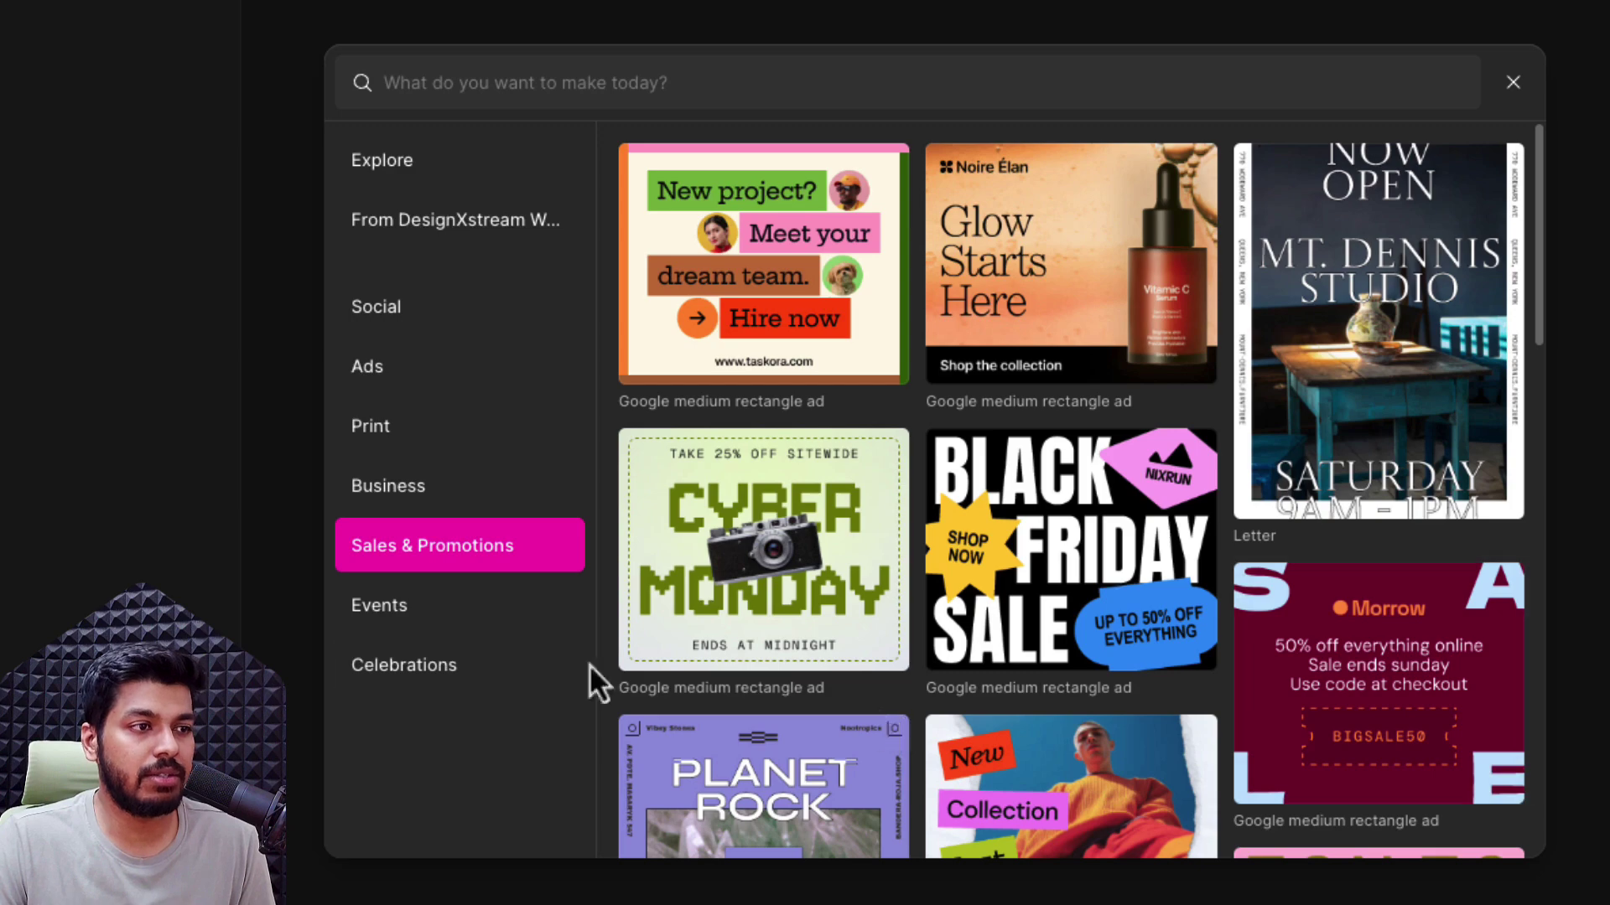
Browse the Events and Celebrations template categories.
left_click(407, 621)
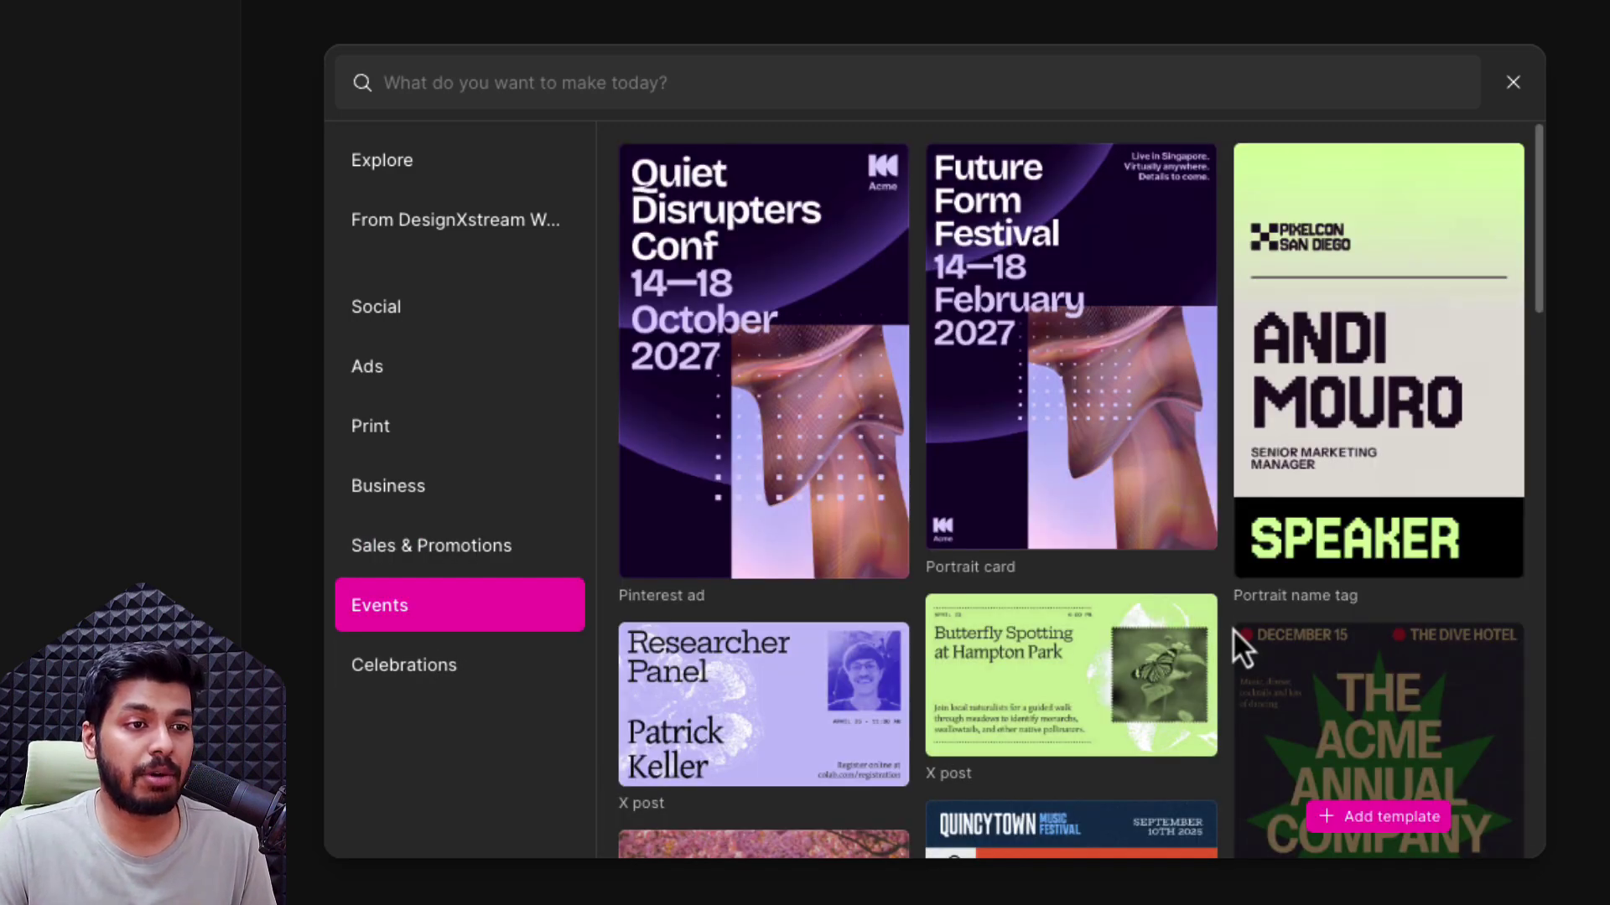
scroll(1233, 630, "down", 10)
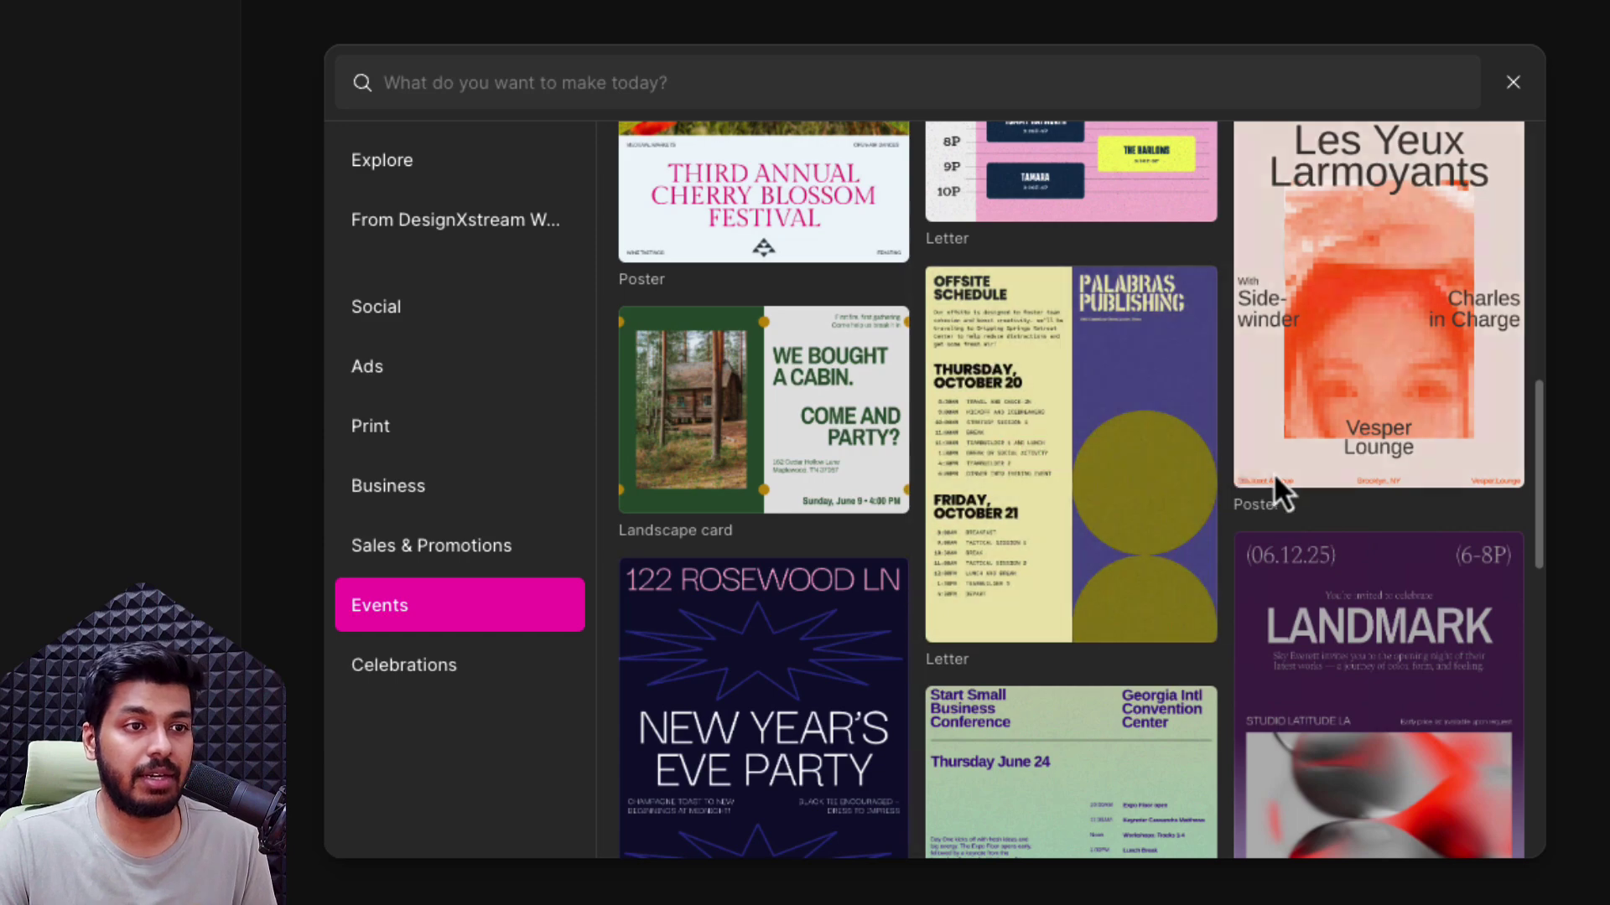
mouse_move(1089, 549)
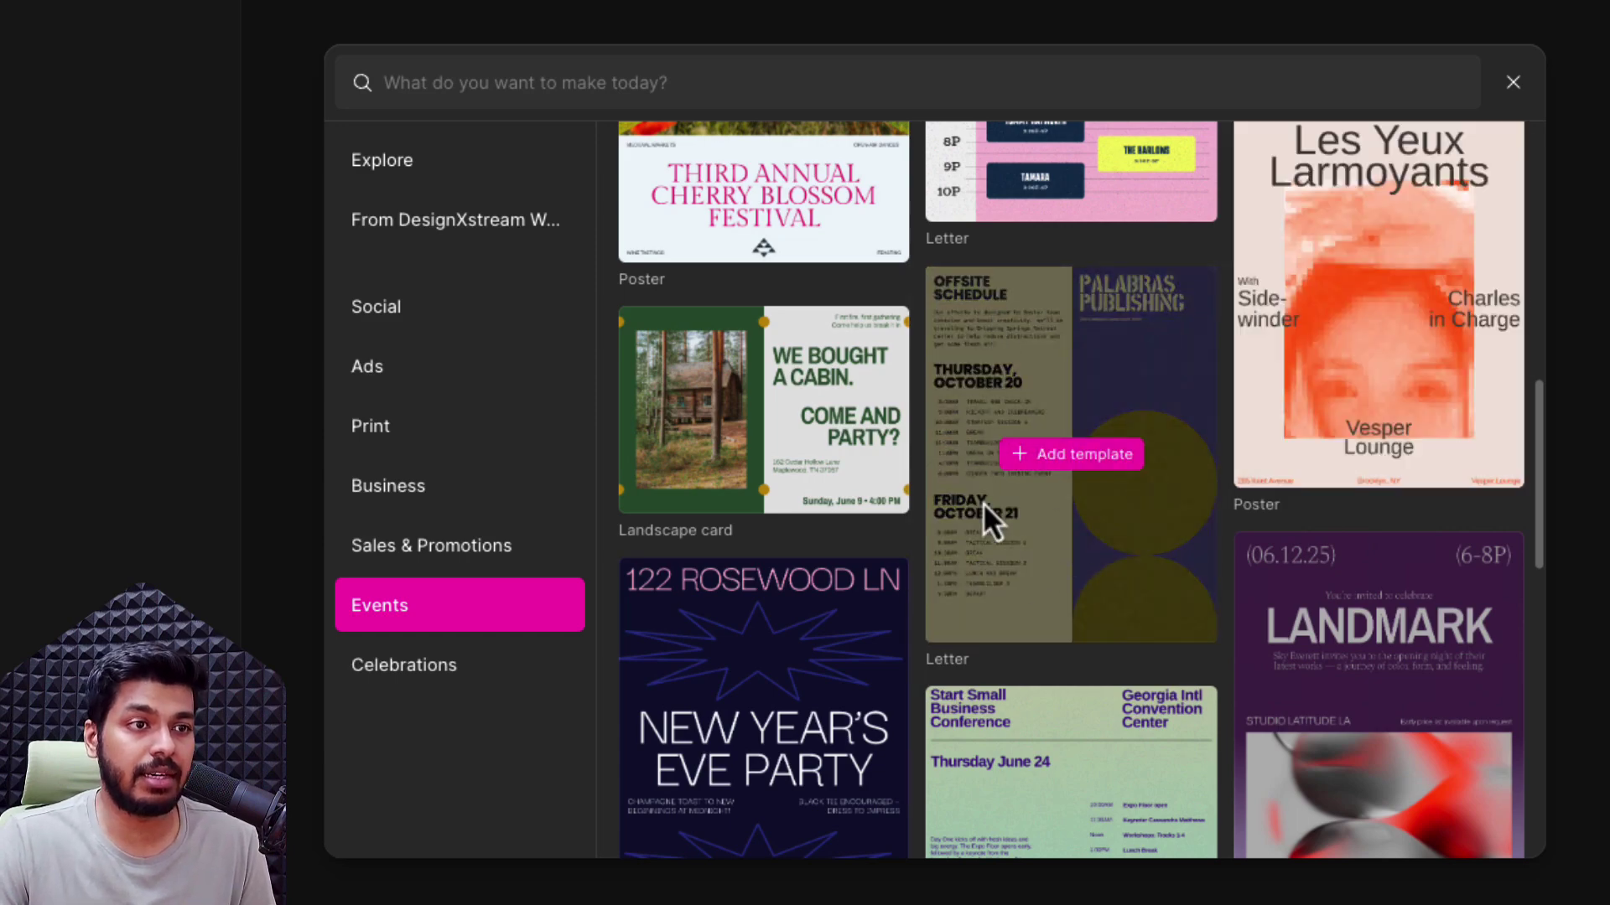
scroll(1244, 662, "down", 10)
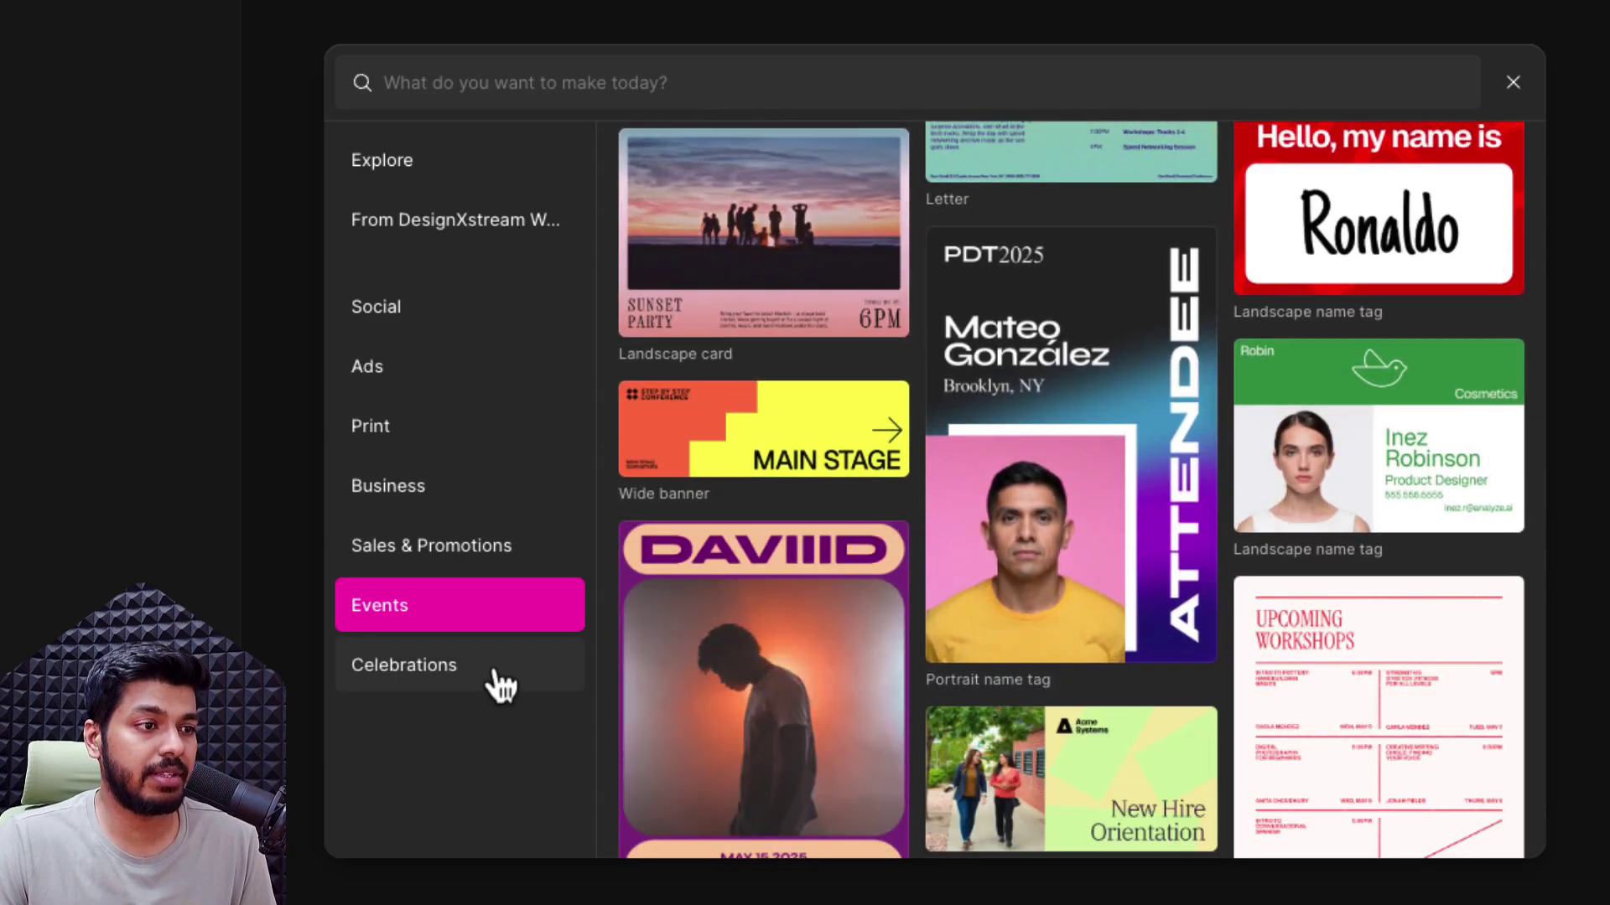
left_click(497, 675)
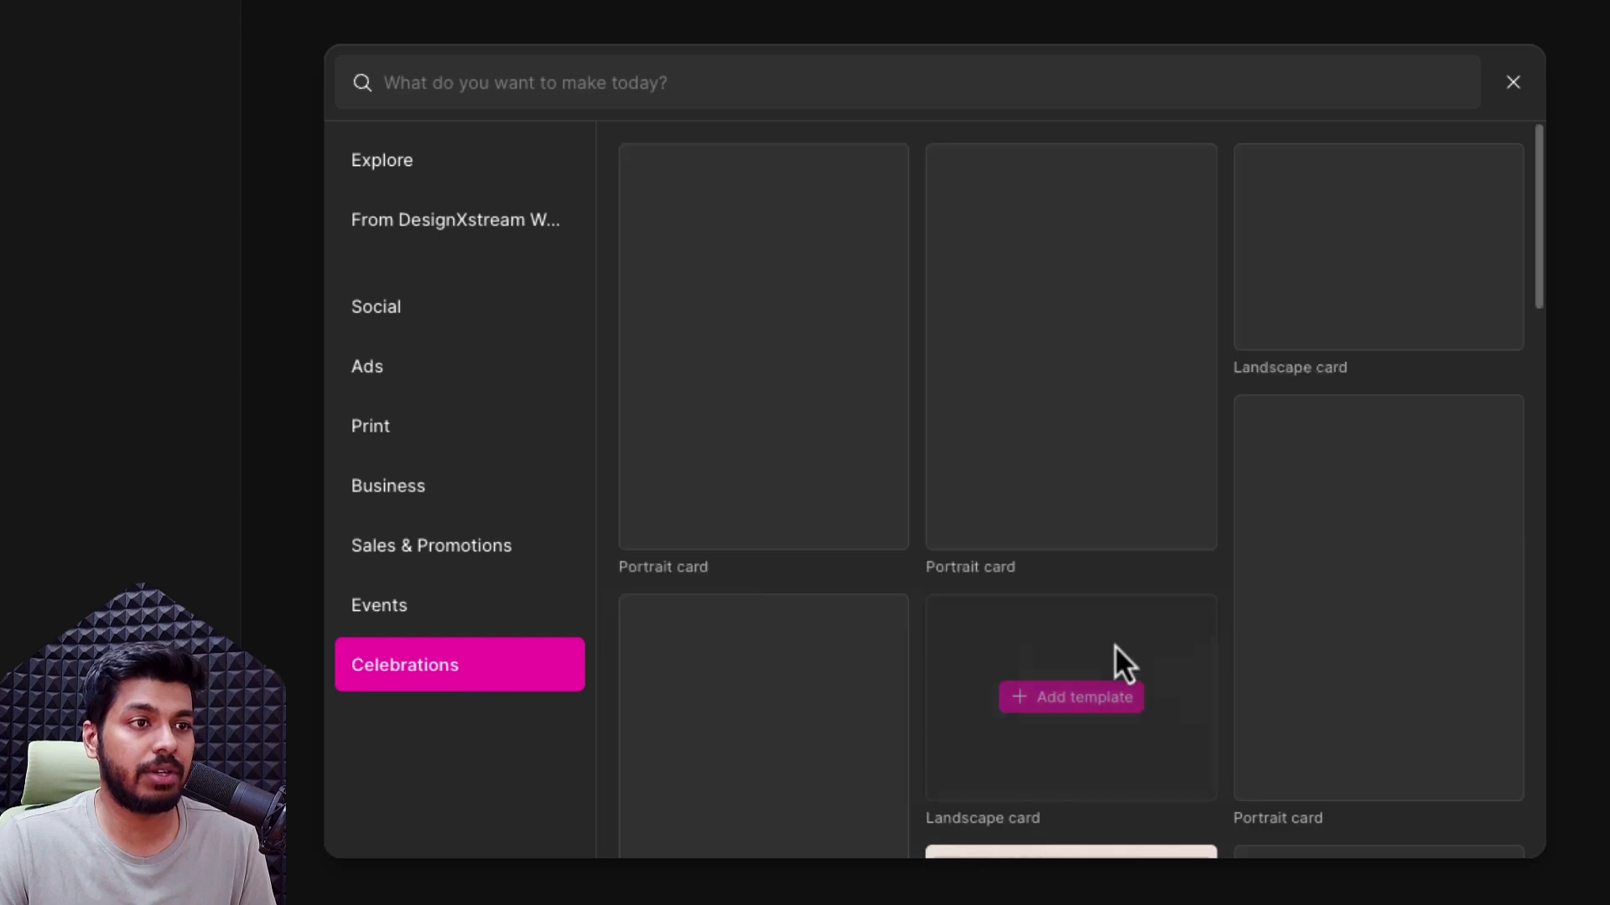
scroll(1353, 711, "down", 15)
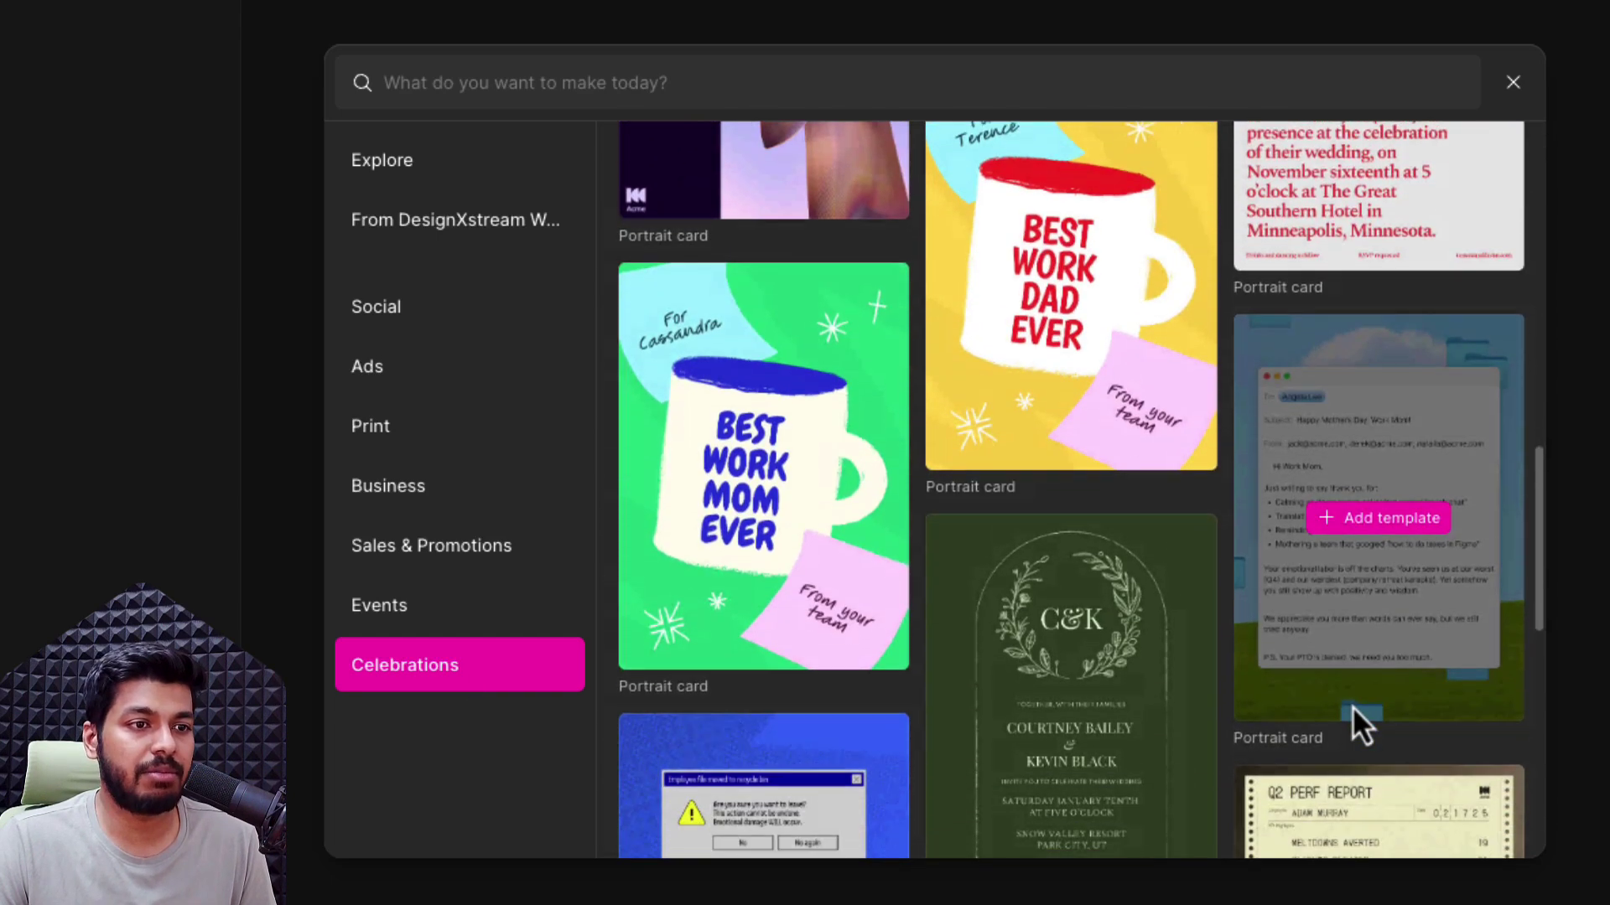
scroll(1124, 632, "down", 10)
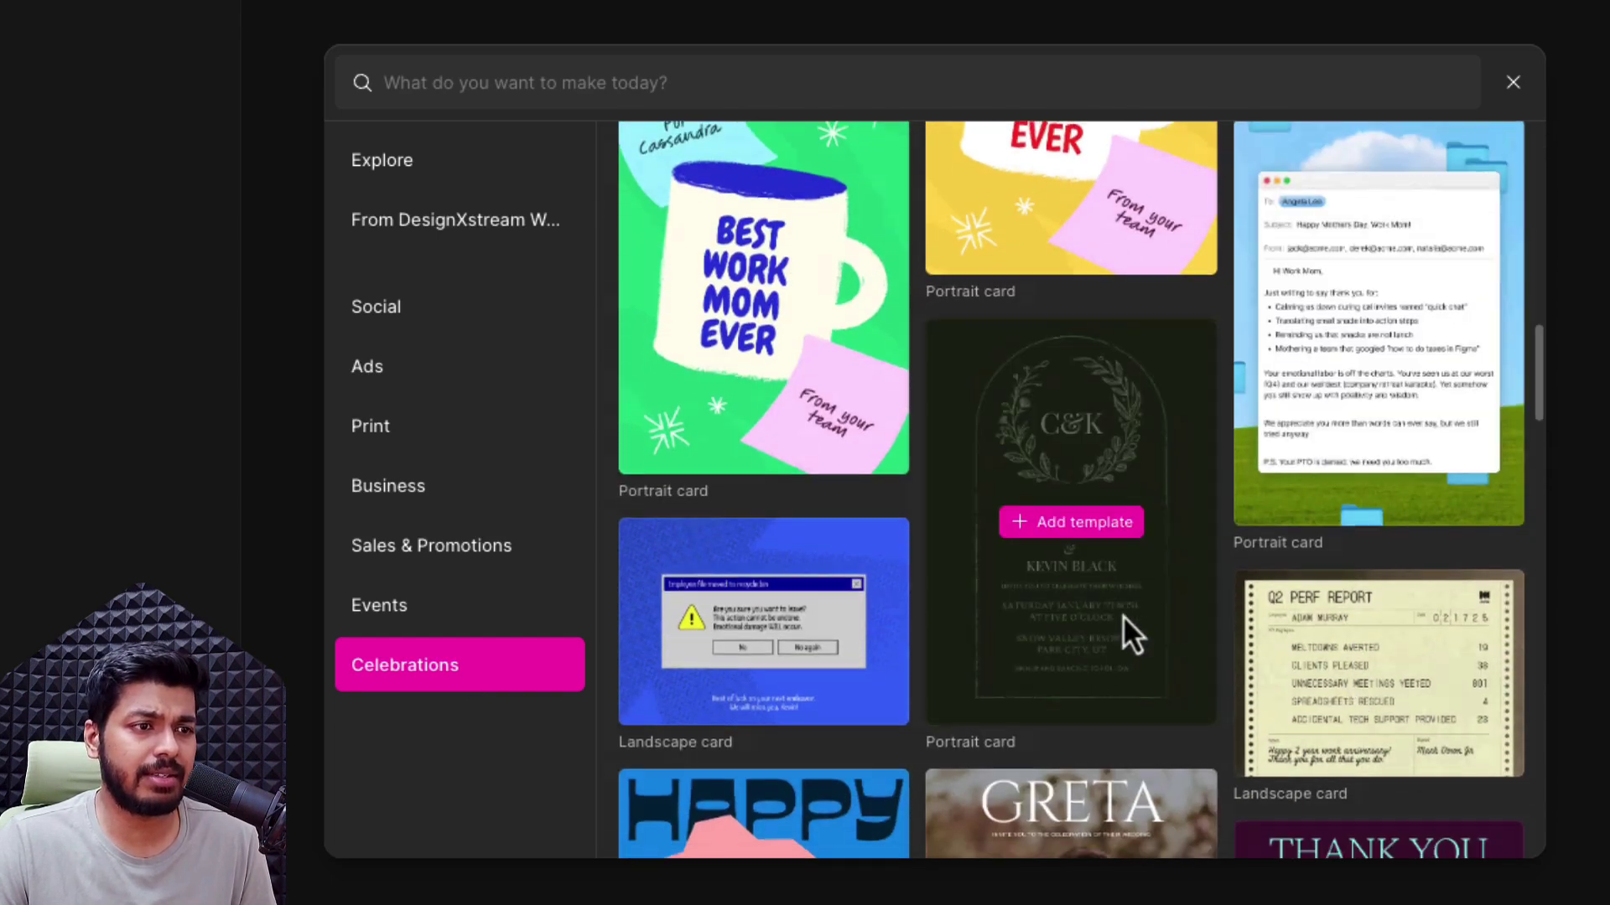
scroll(1011, 529, "up", 20)
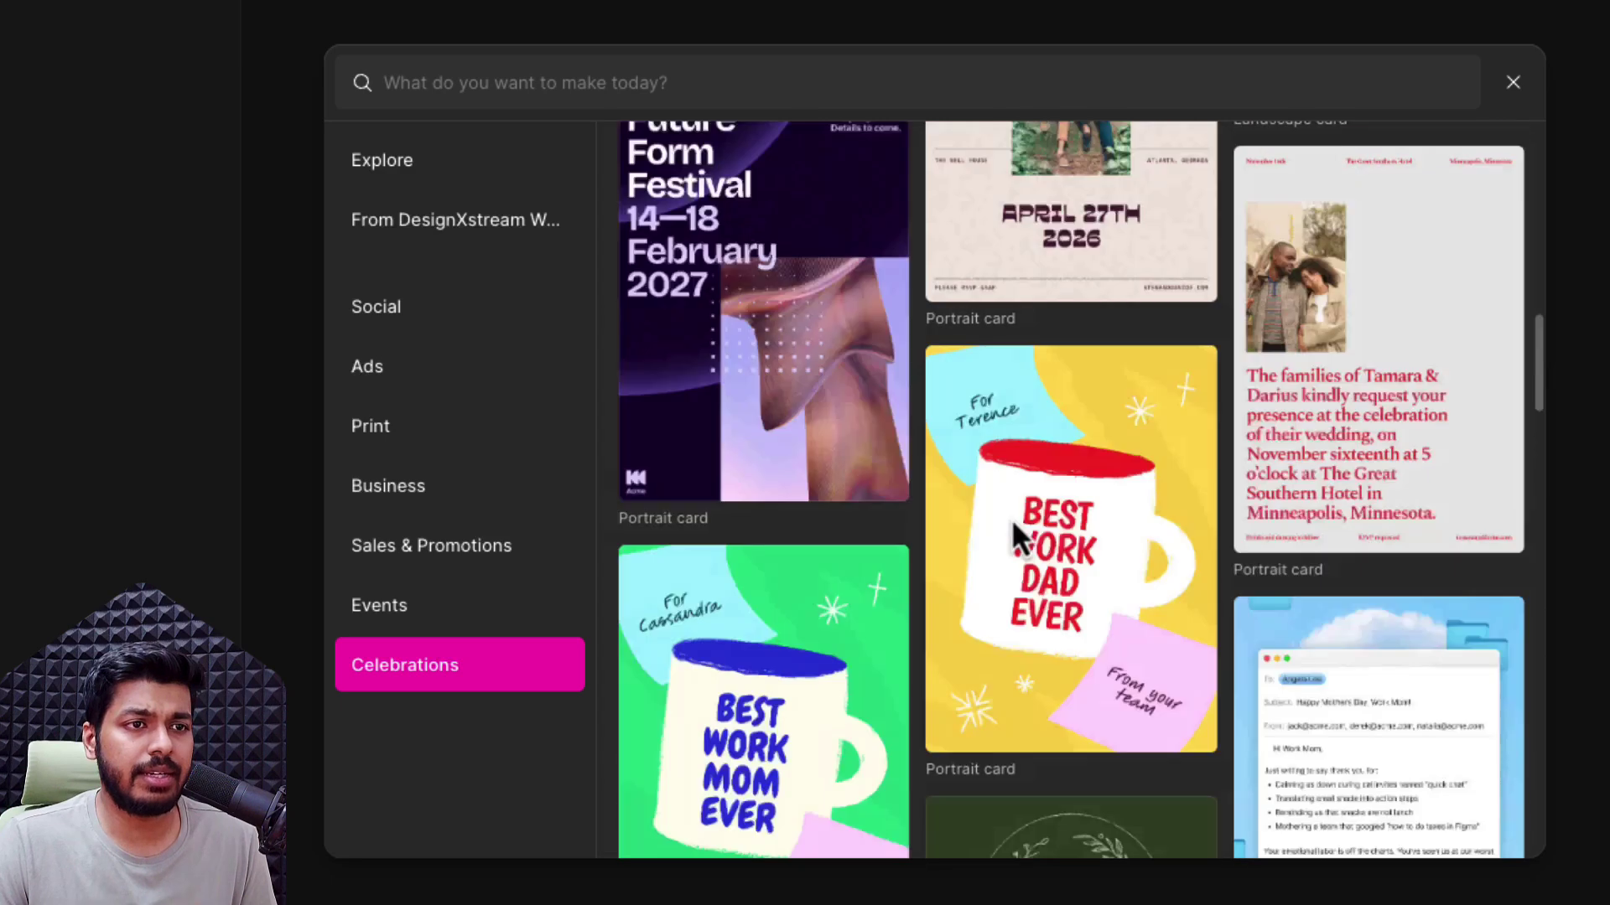
Search the template library for 'hiring'.
mouse_move(1013, 523)
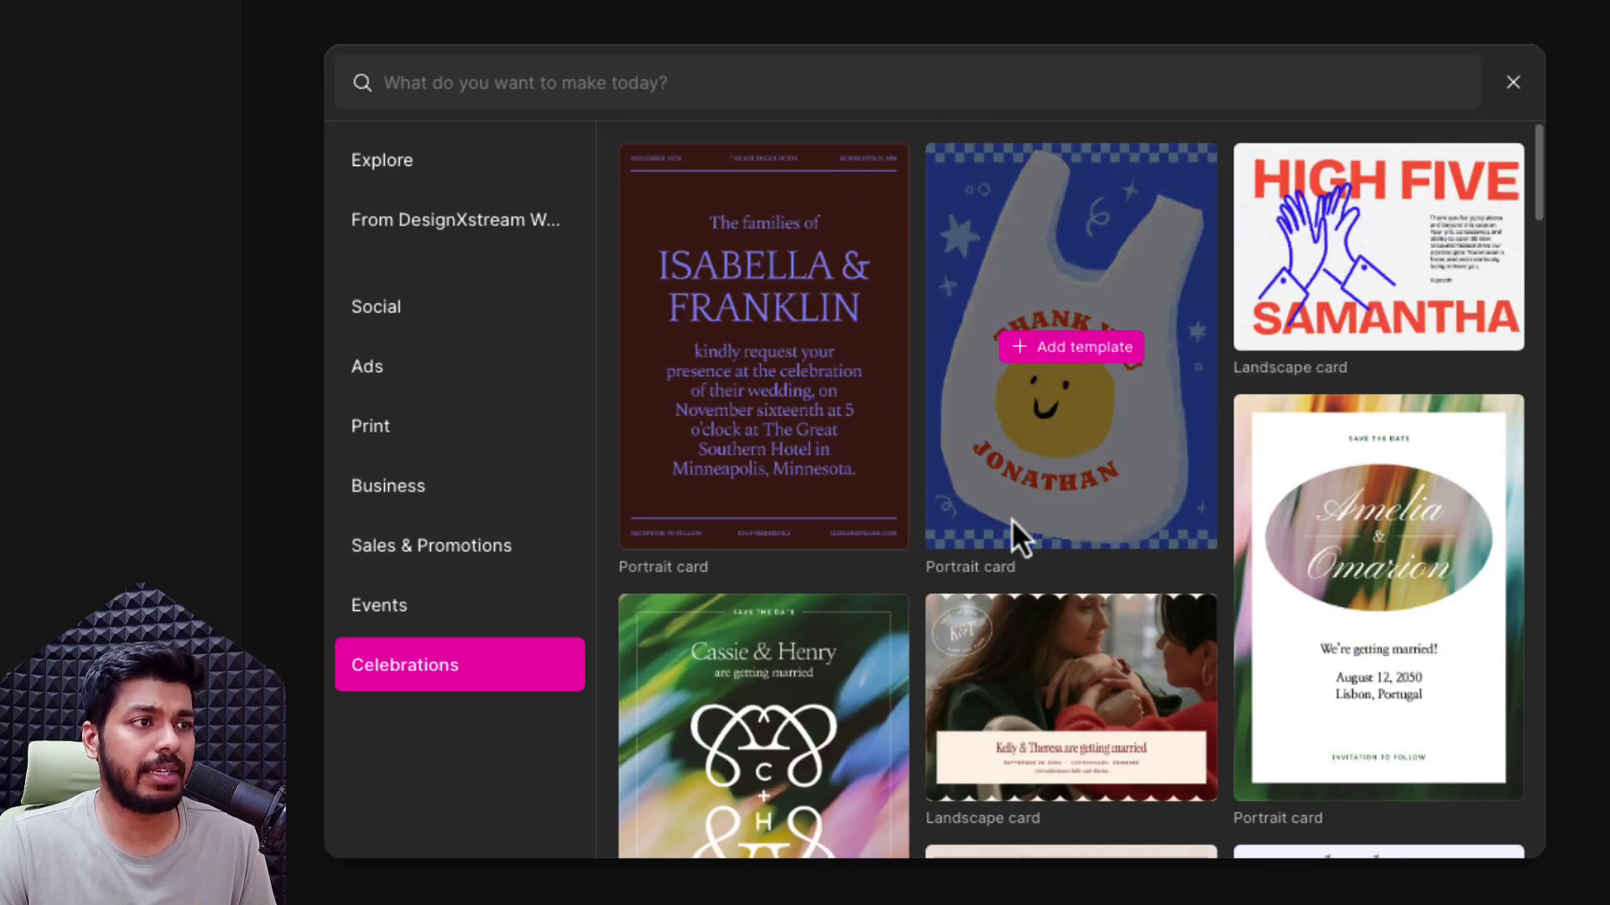
mouse_move(785, 552)
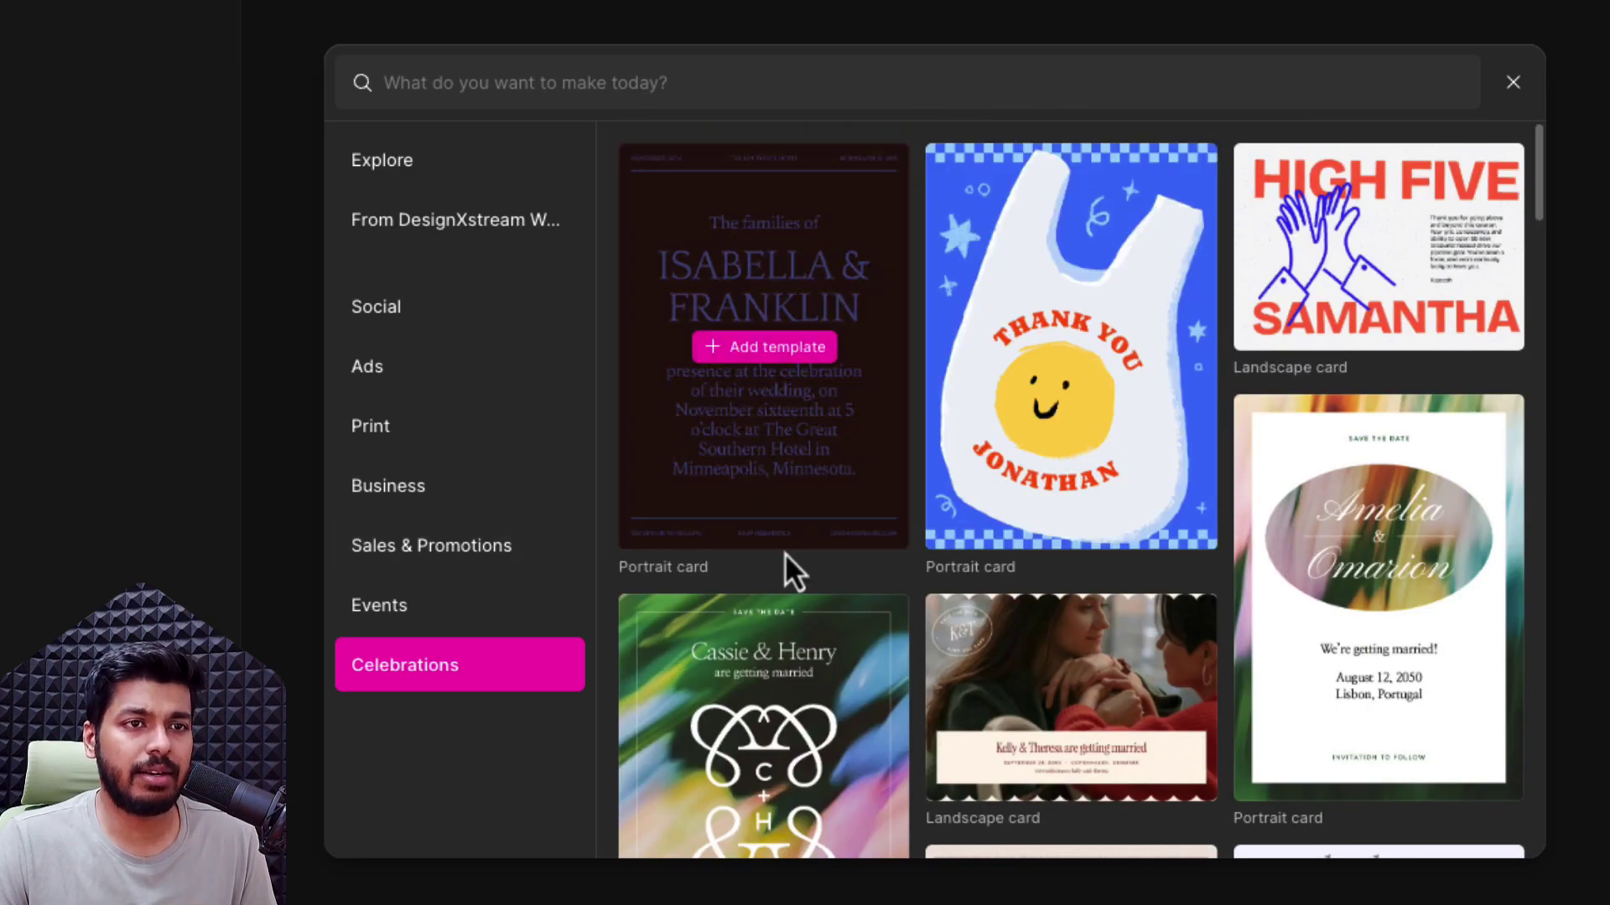
scroll(785, 551, "down", 6)
left_click(588, 81)
type("hiring")
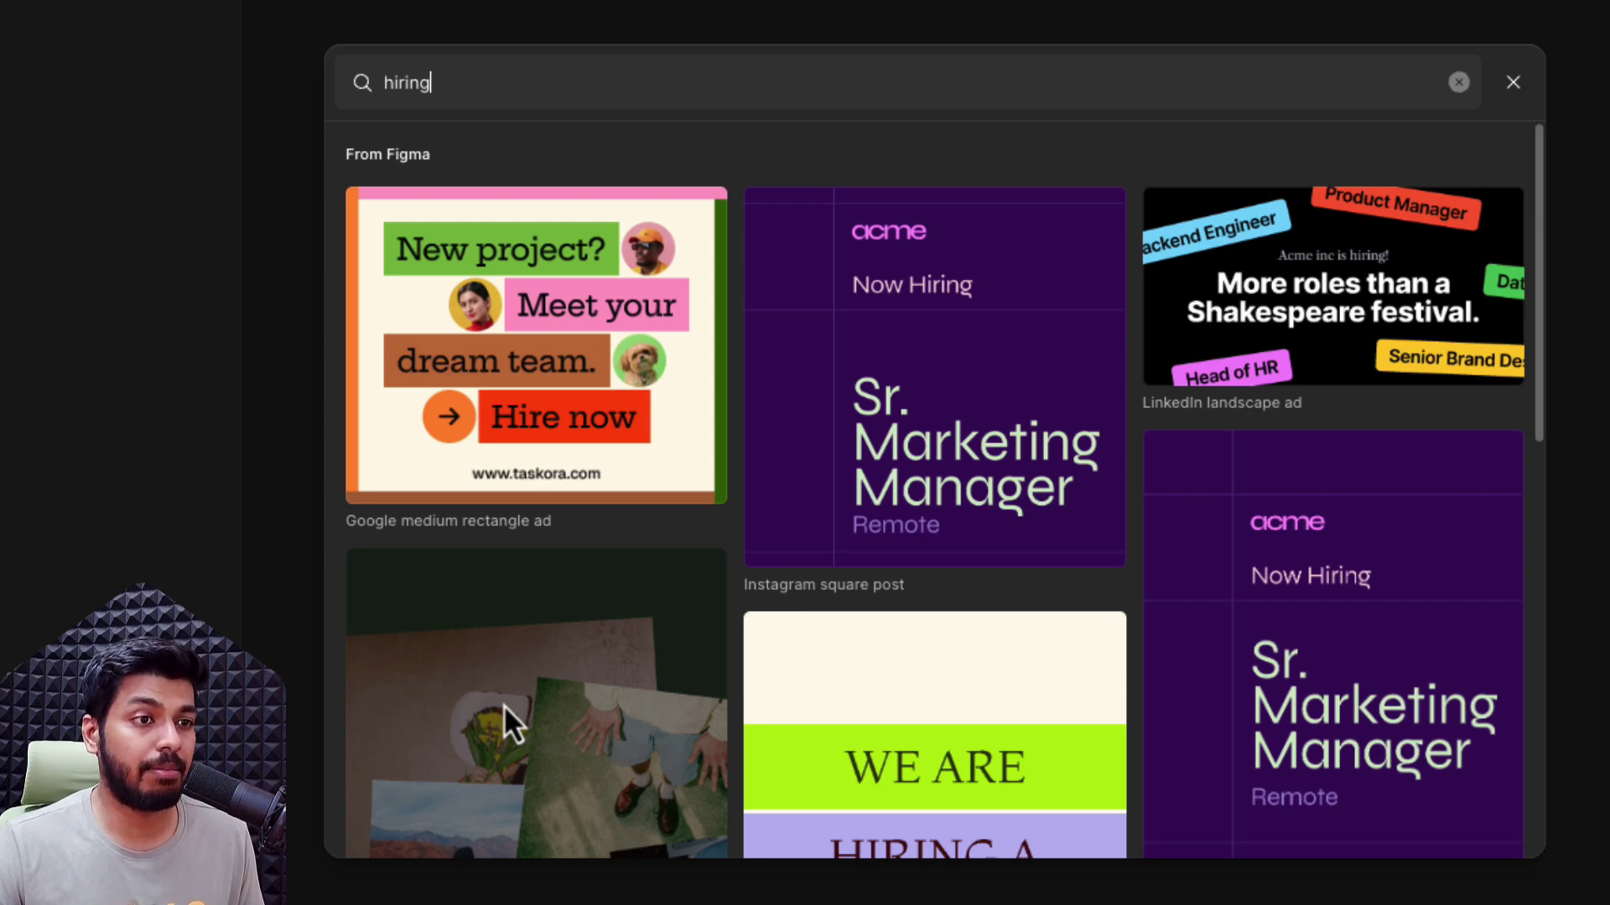
Scroll the hiring results to locate the Instagram square post template.
scroll(952, 625, "down", 3)
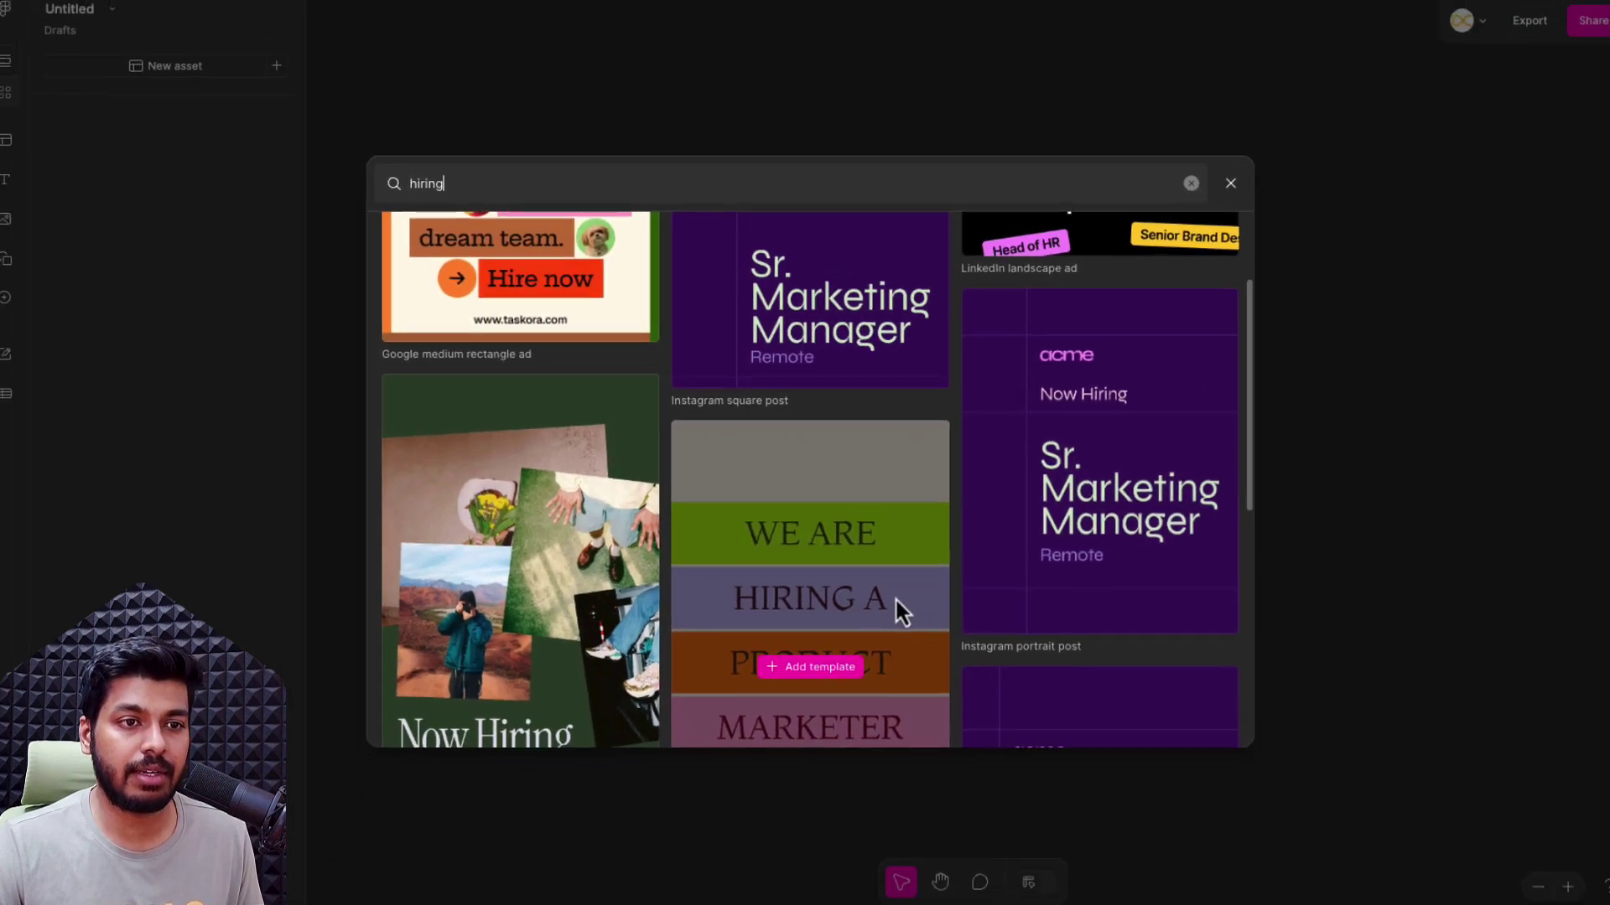
scroll(894, 597, "up", 3)
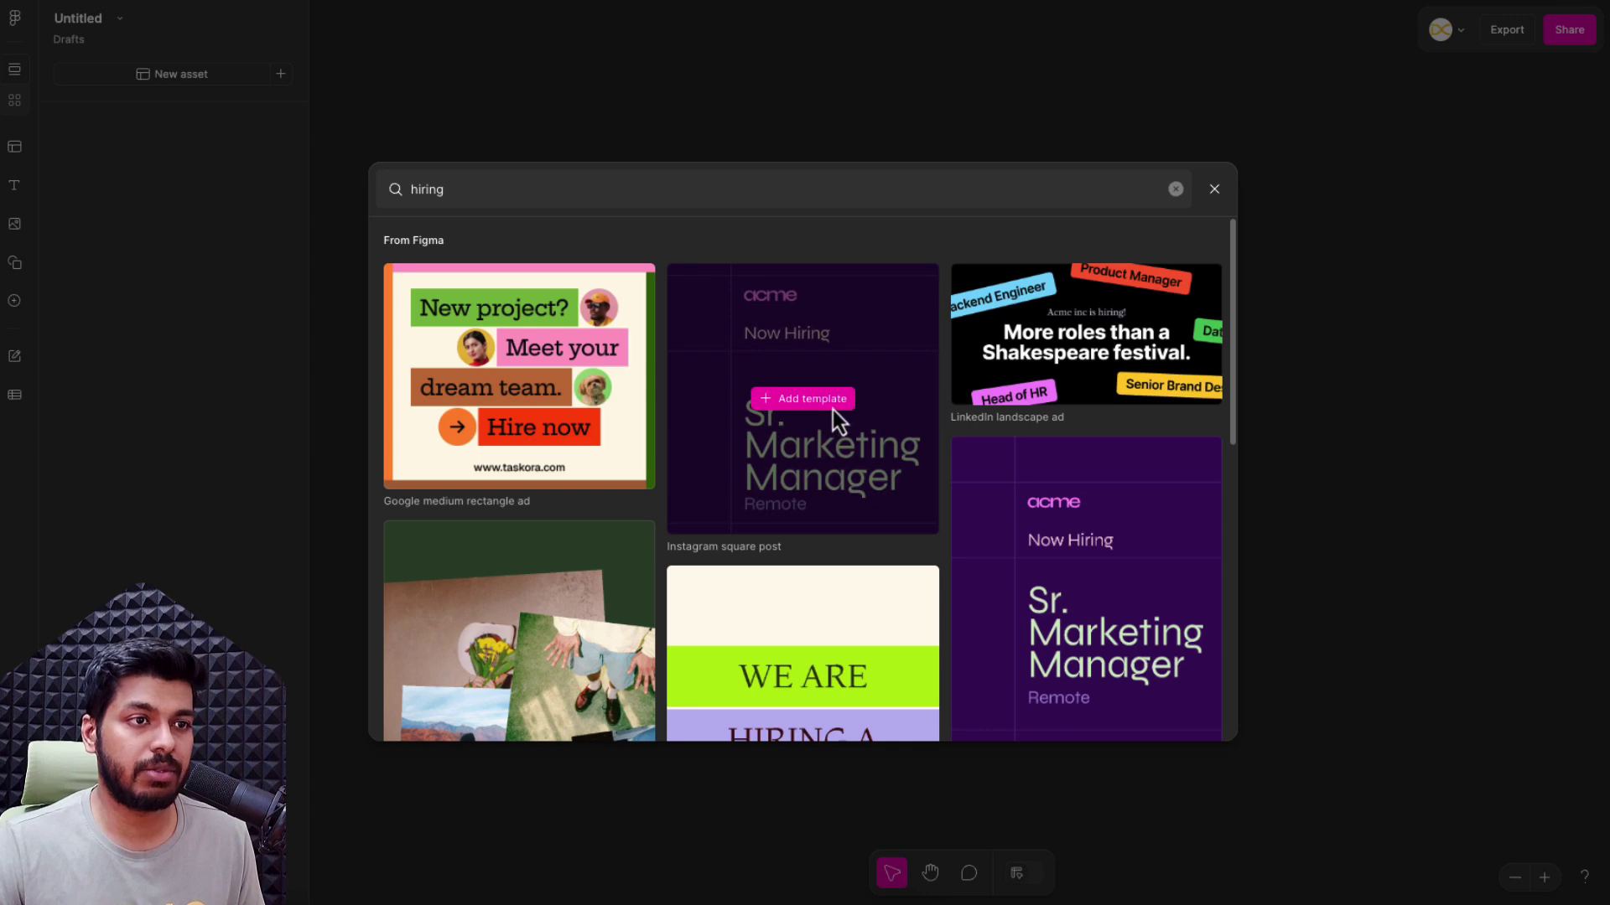
Add the Instagram square Now Hiring template, then dismiss the AI writing tools unused.
left_click(803, 401)
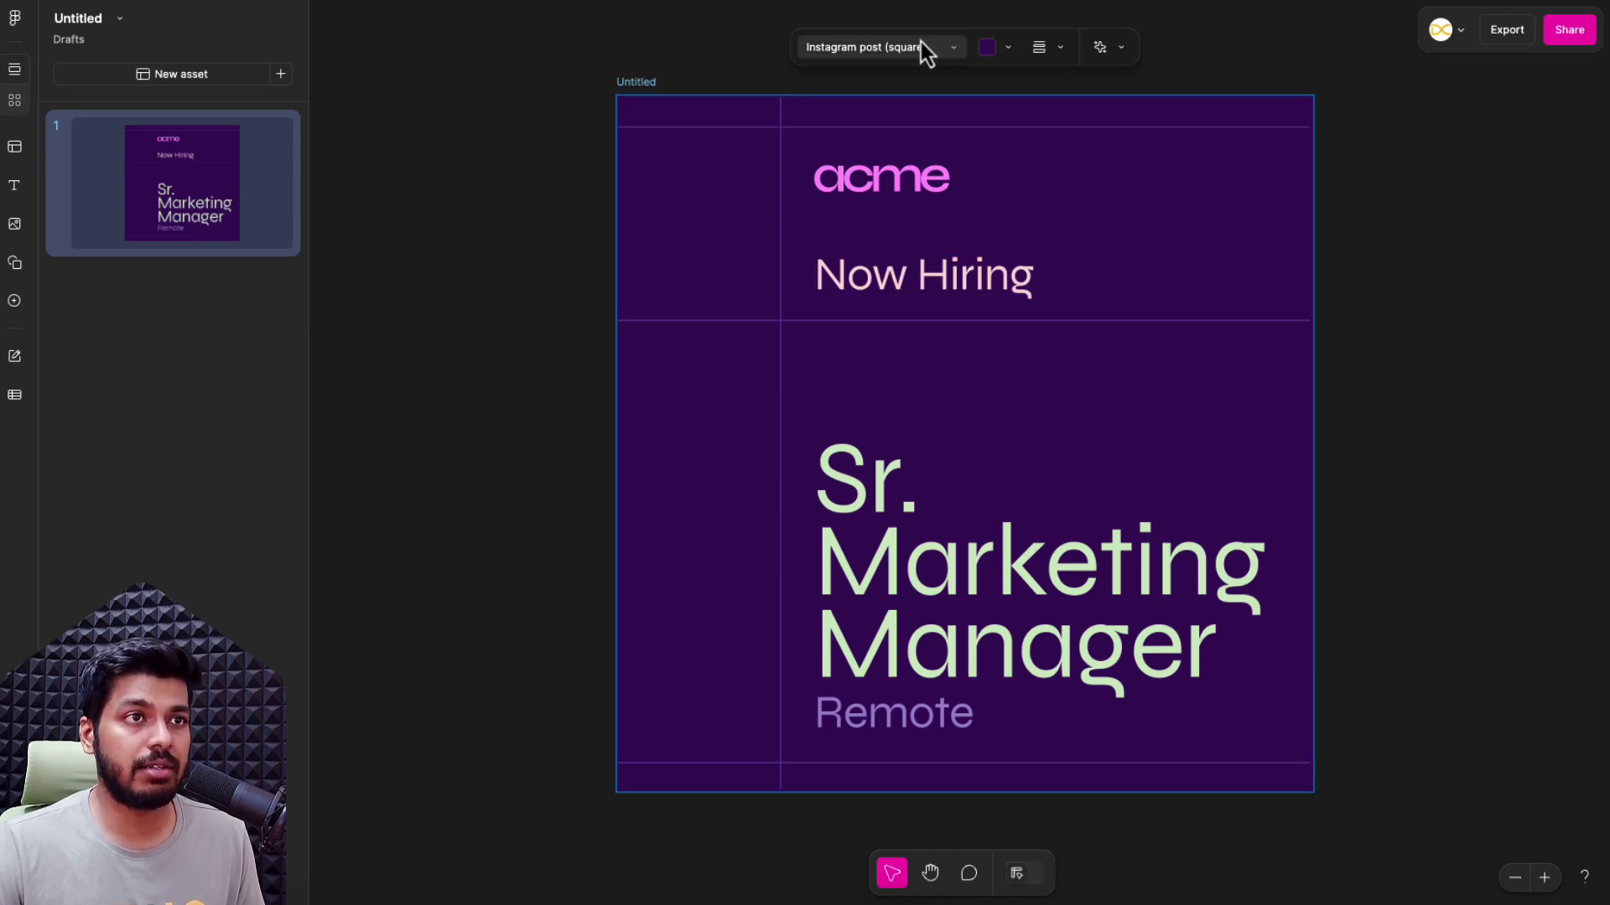
left_click(1104, 57)
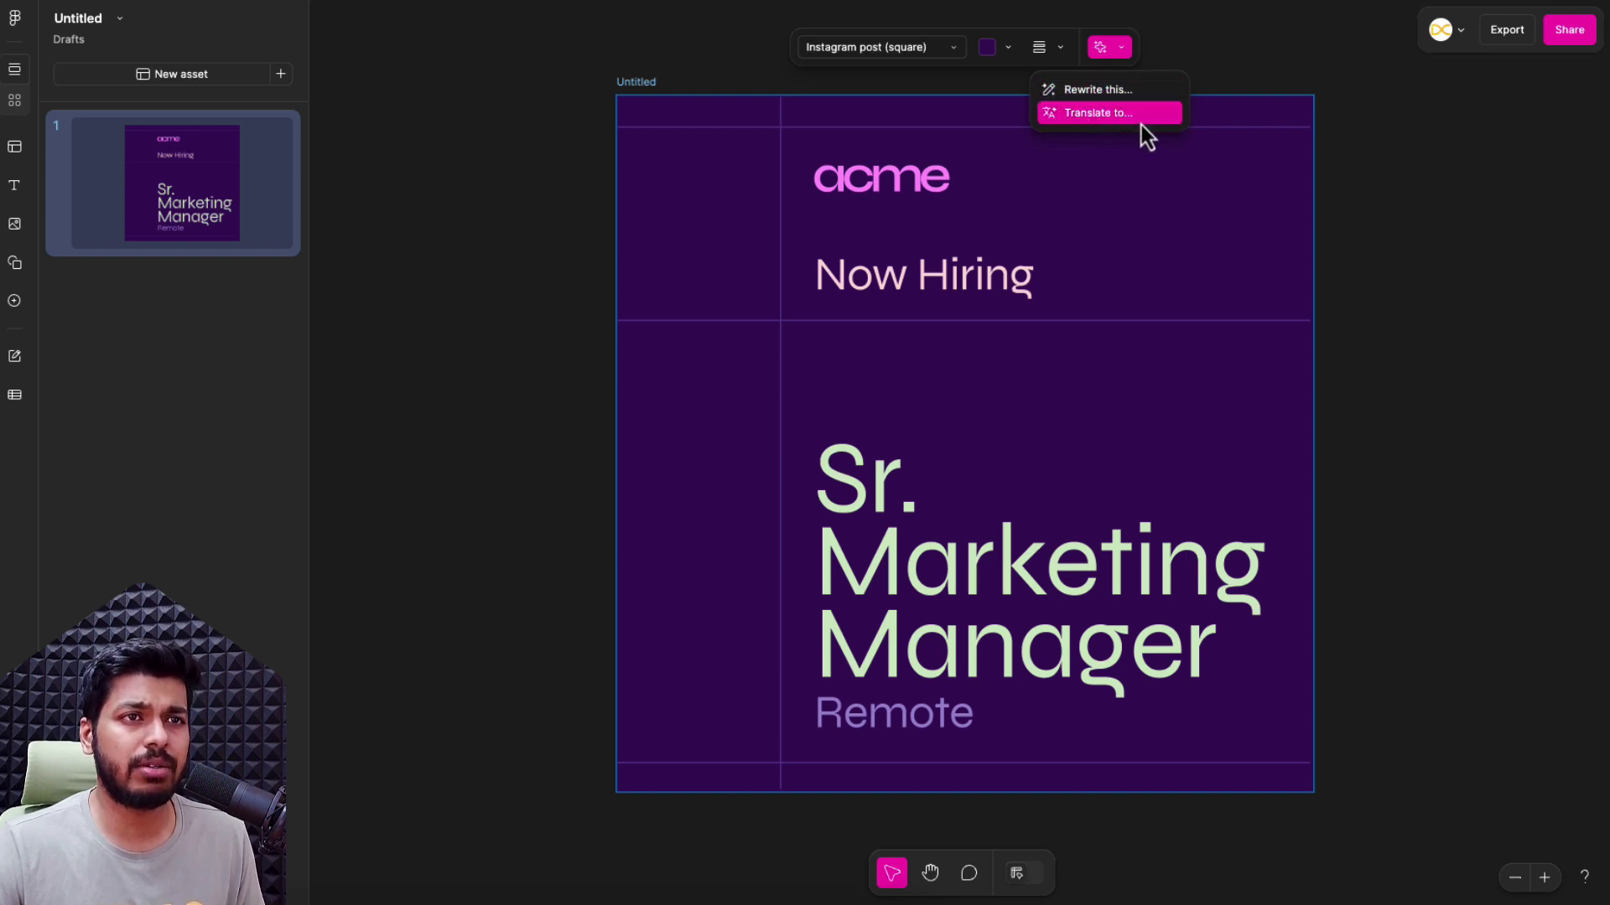
left_click(1247, 76)
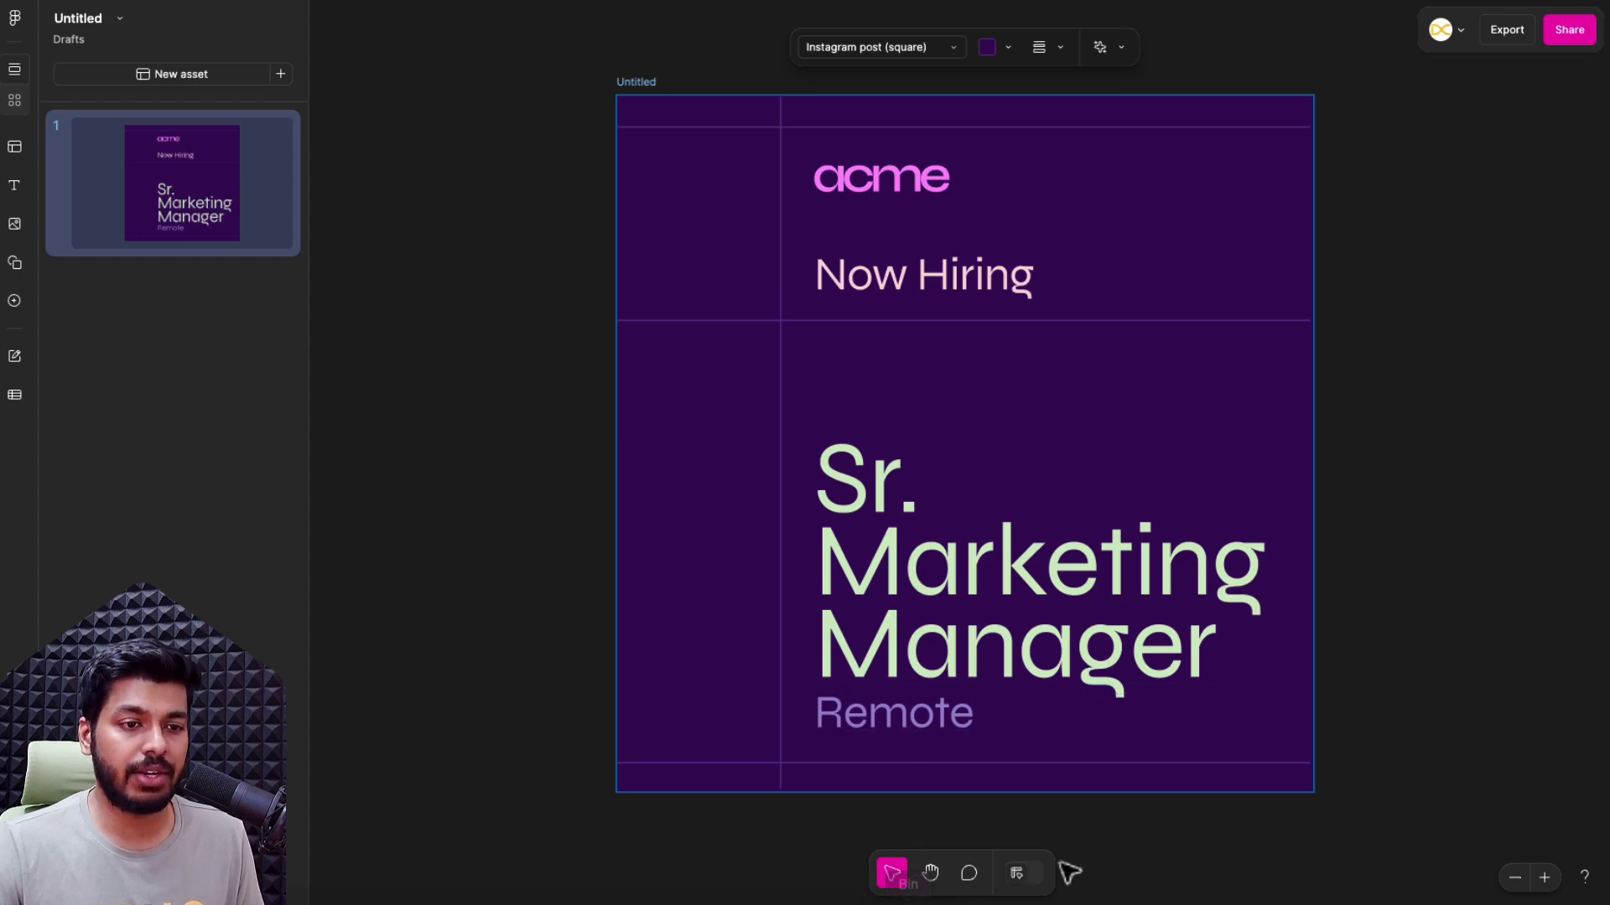
Replace the dark 390C5D background with a brighter purple swatch after trying lavender.
left_click(1024, 881)
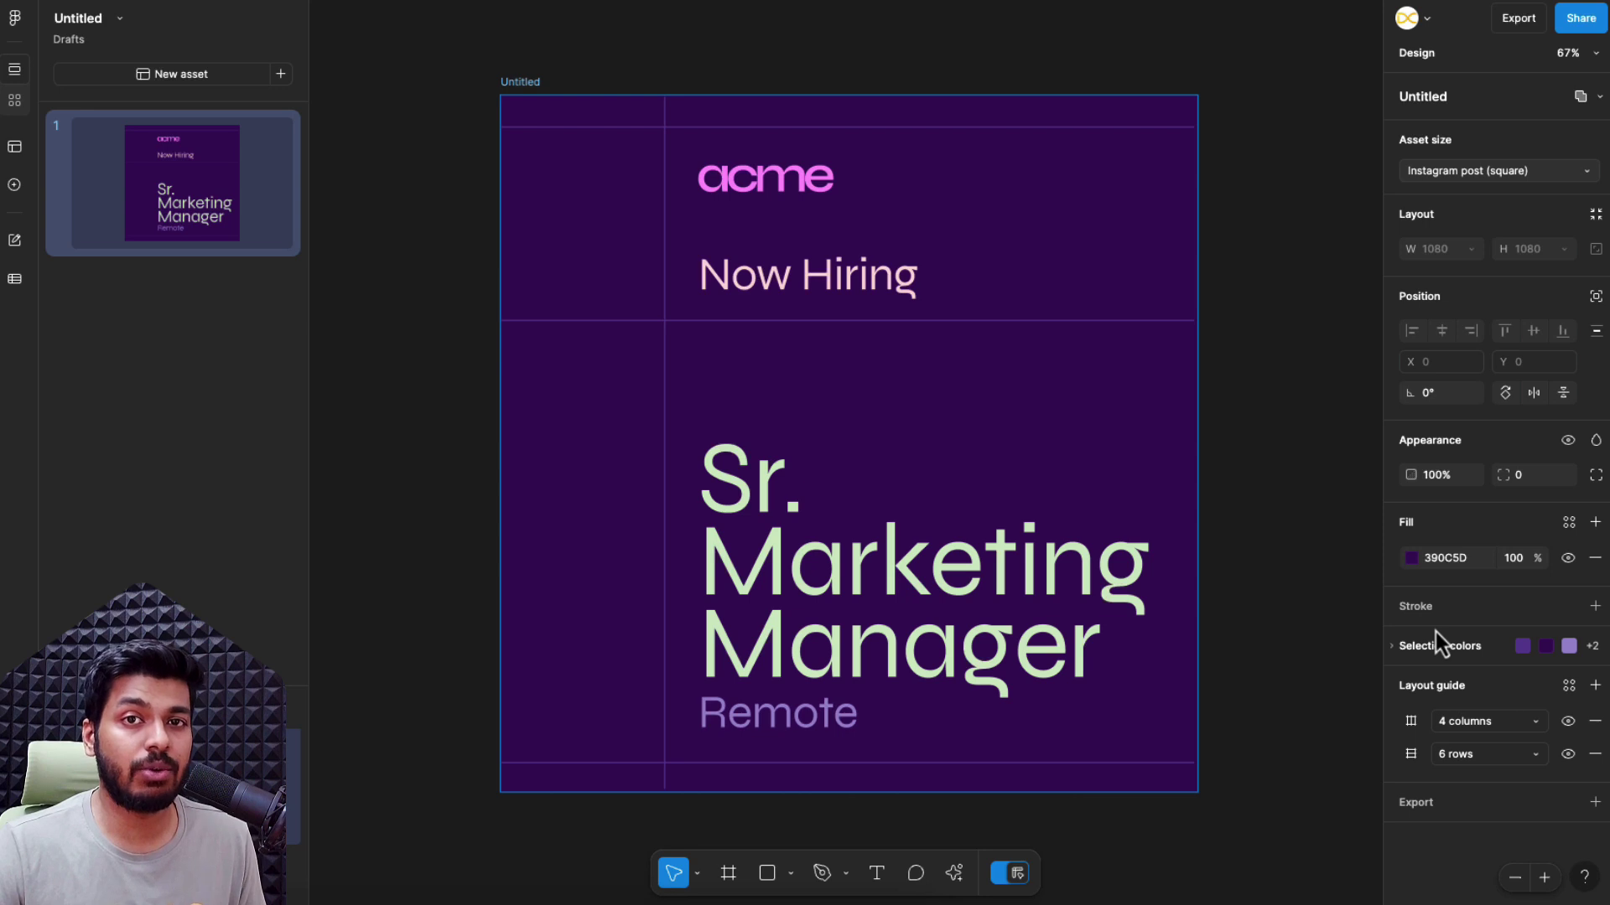
left_click(1019, 874)
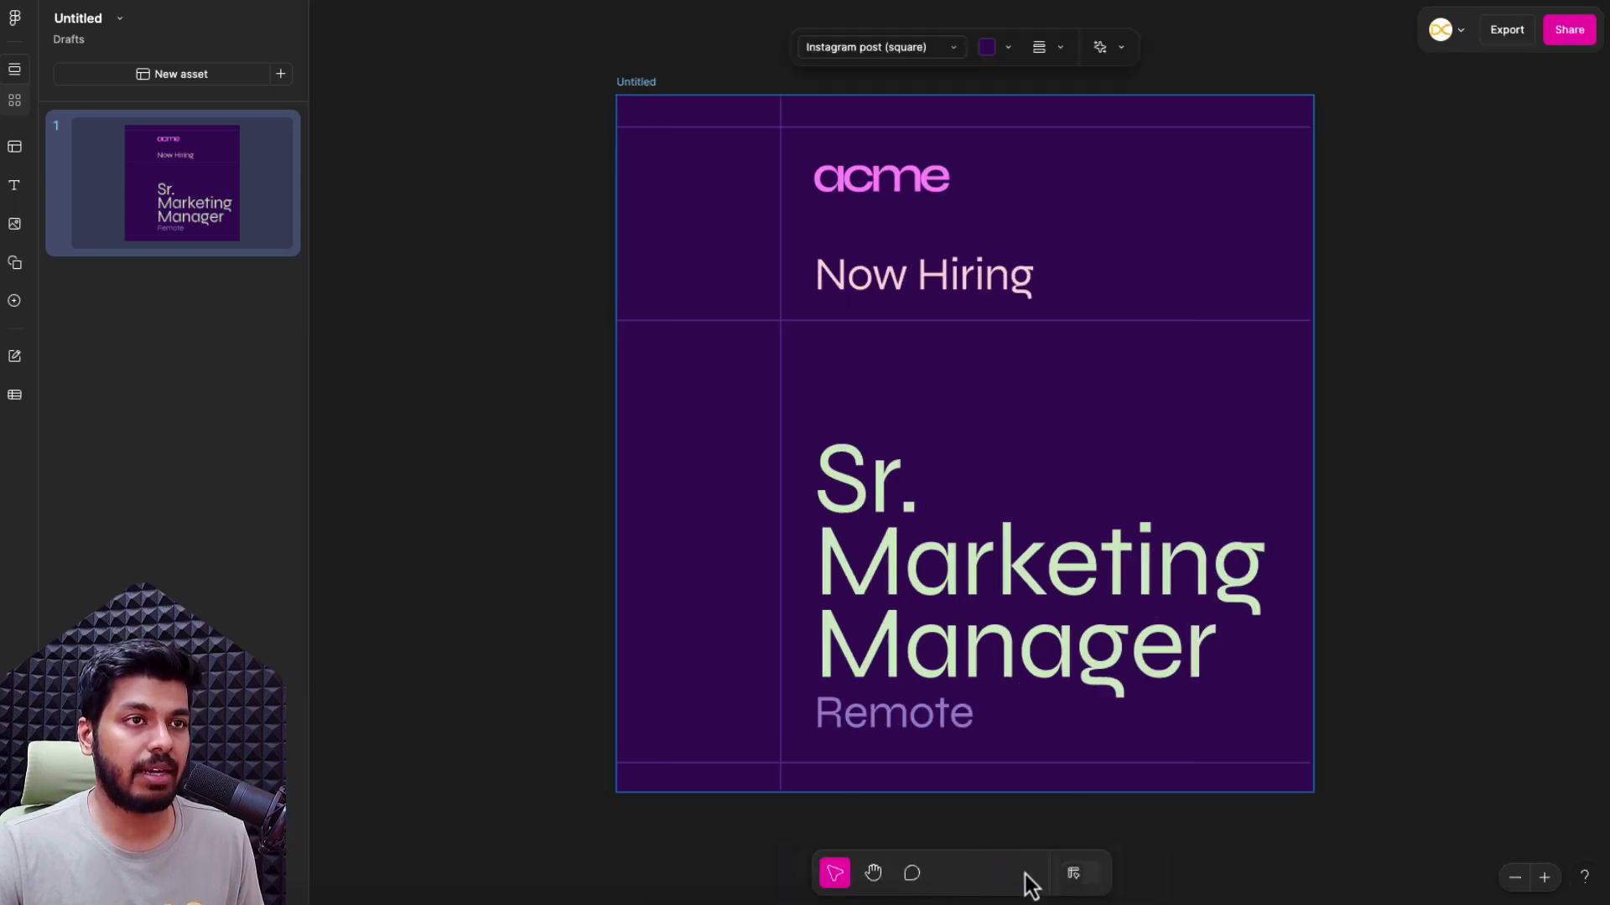
left_click(994, 50)
left_click(1046, 146)
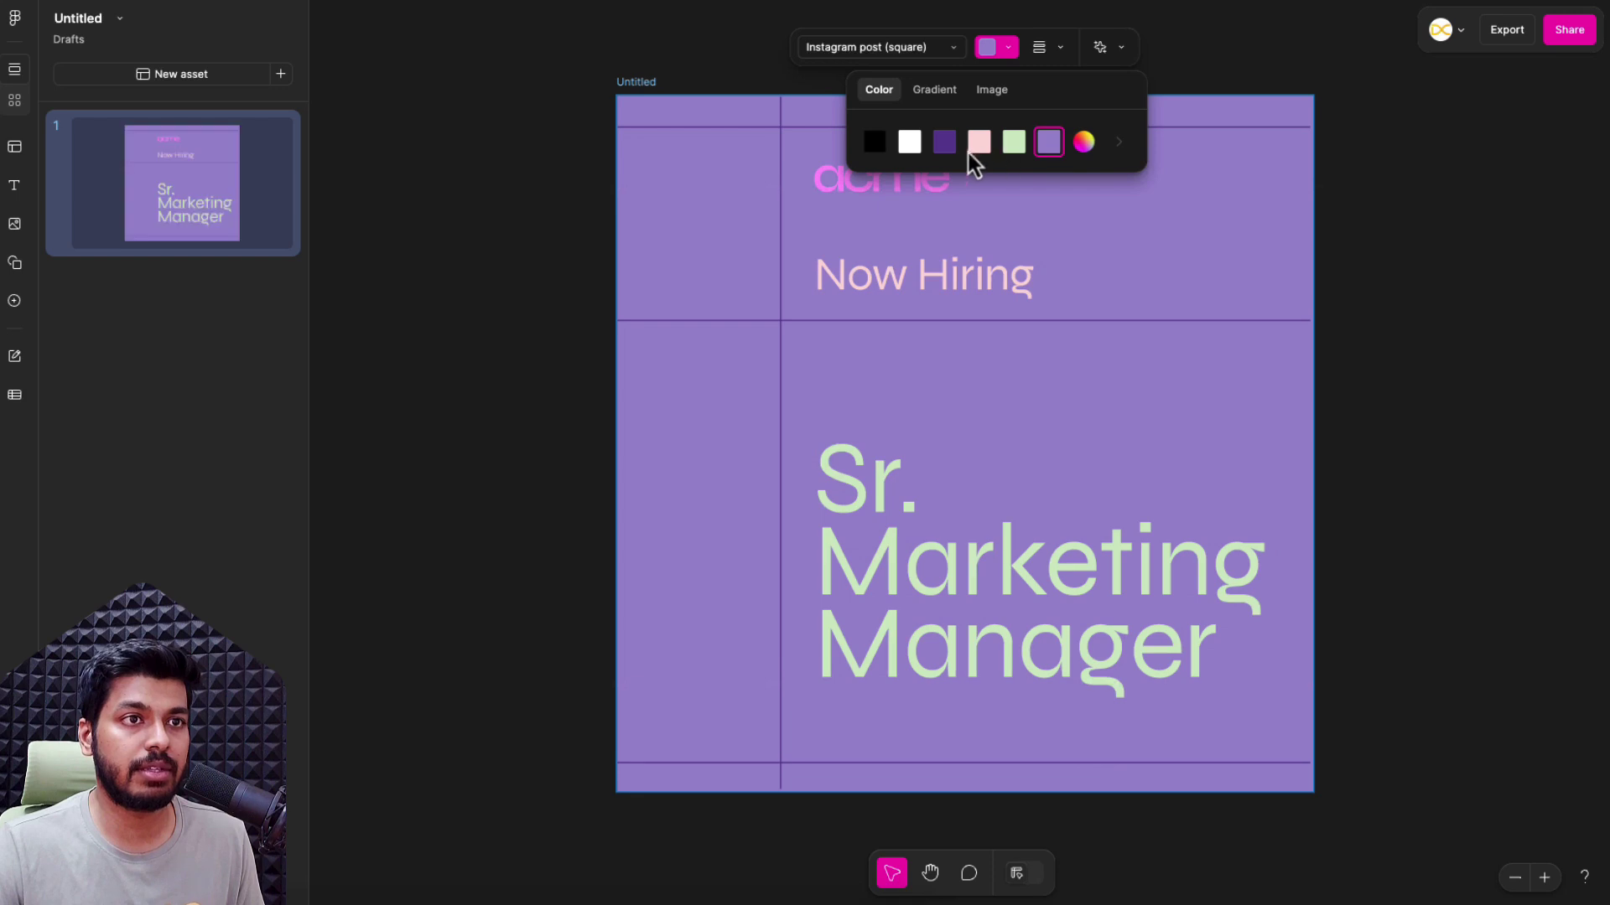
left_click(944, 146)
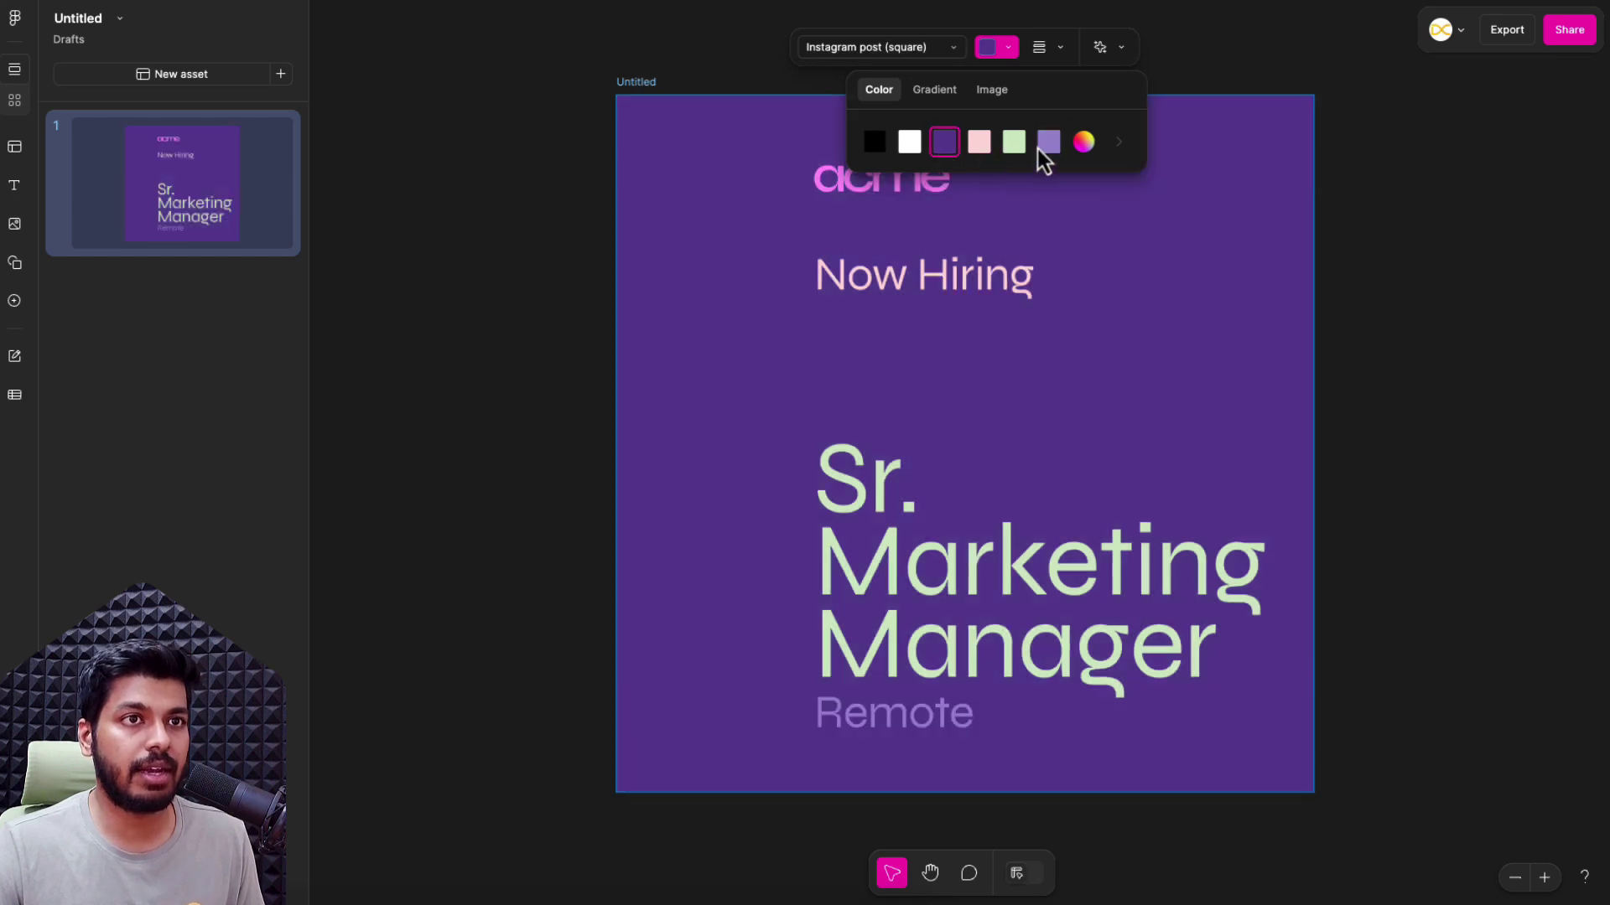
left_click(557, 313)
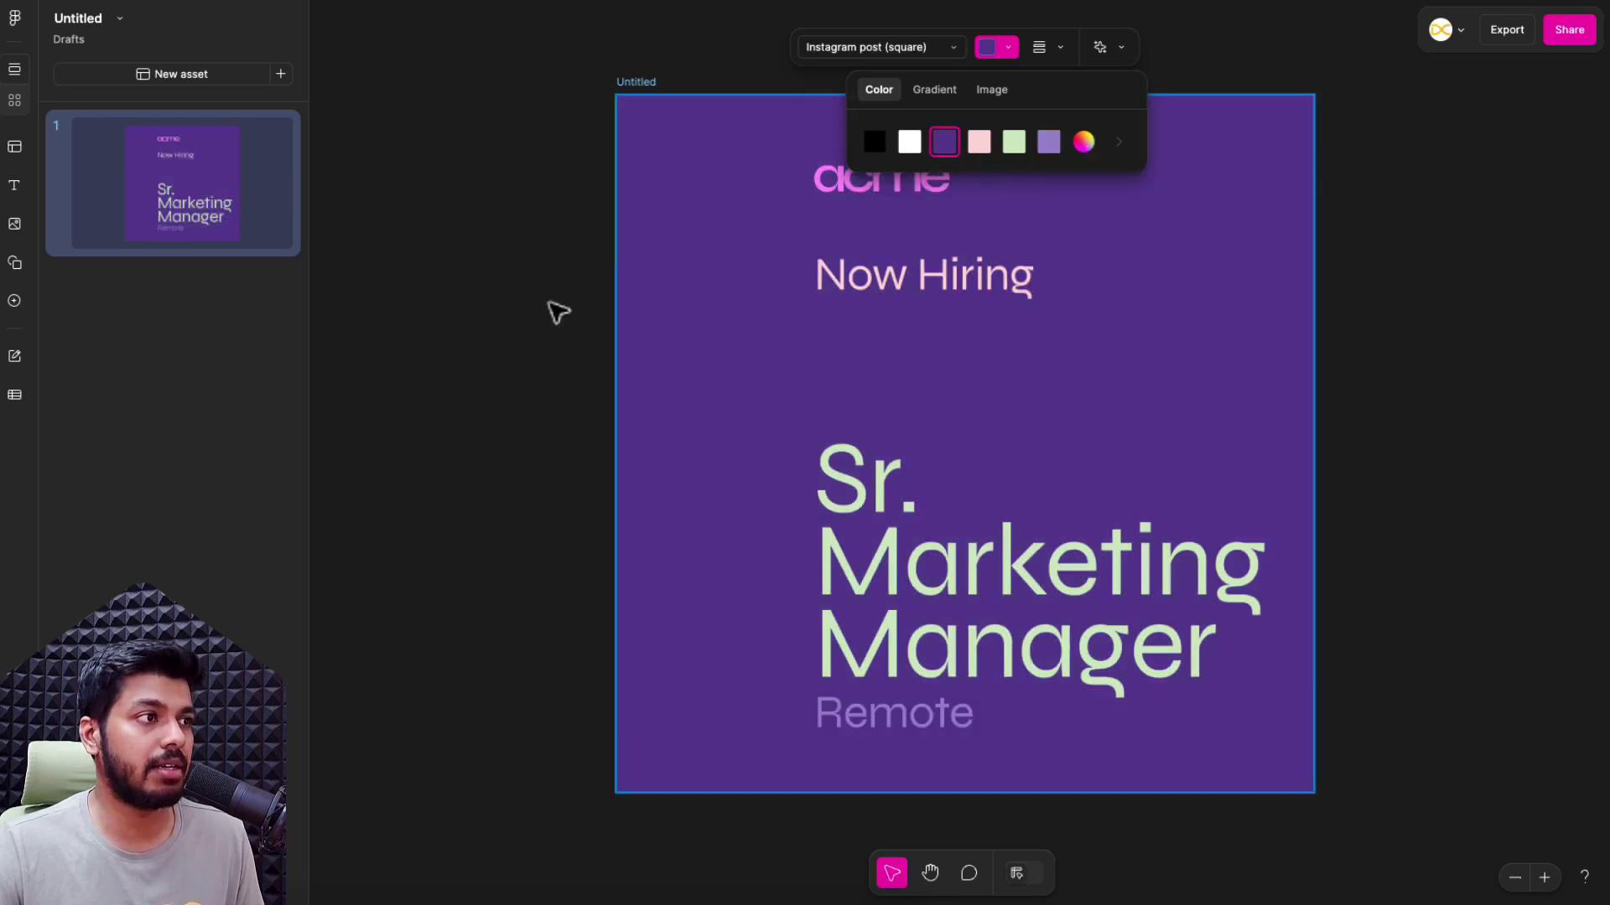
left_click(466, 329)
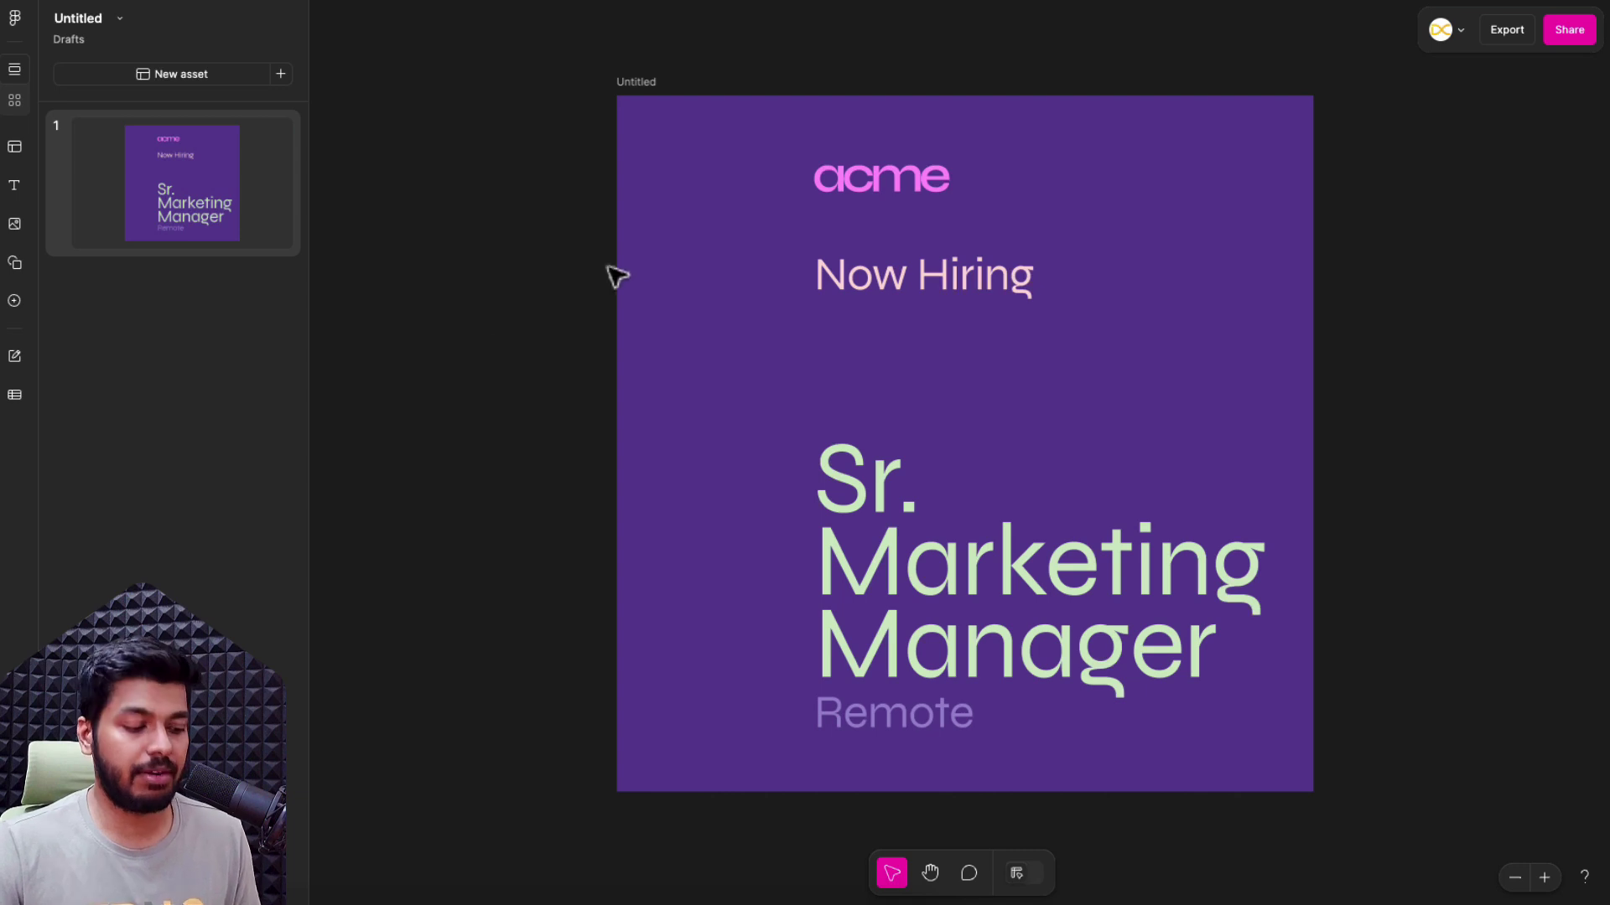
Select the post frame and revert its background to the original dark purple.
left_click(910, 80)
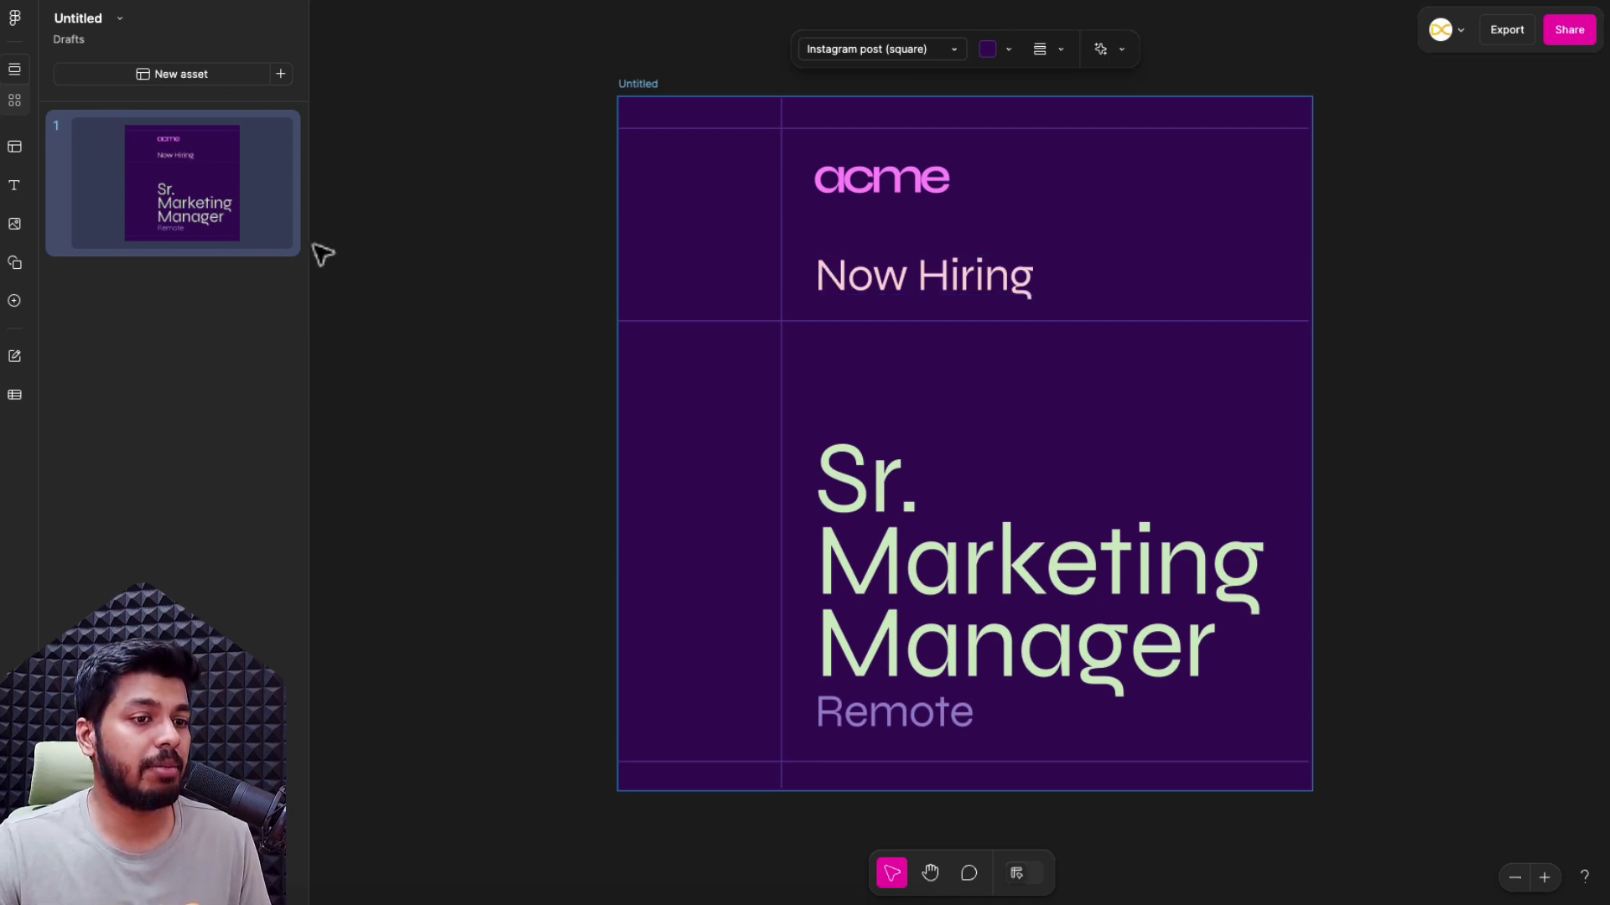
Add and delete a blank page, then view the workspace tab of the template library.
left_click(287, 84)
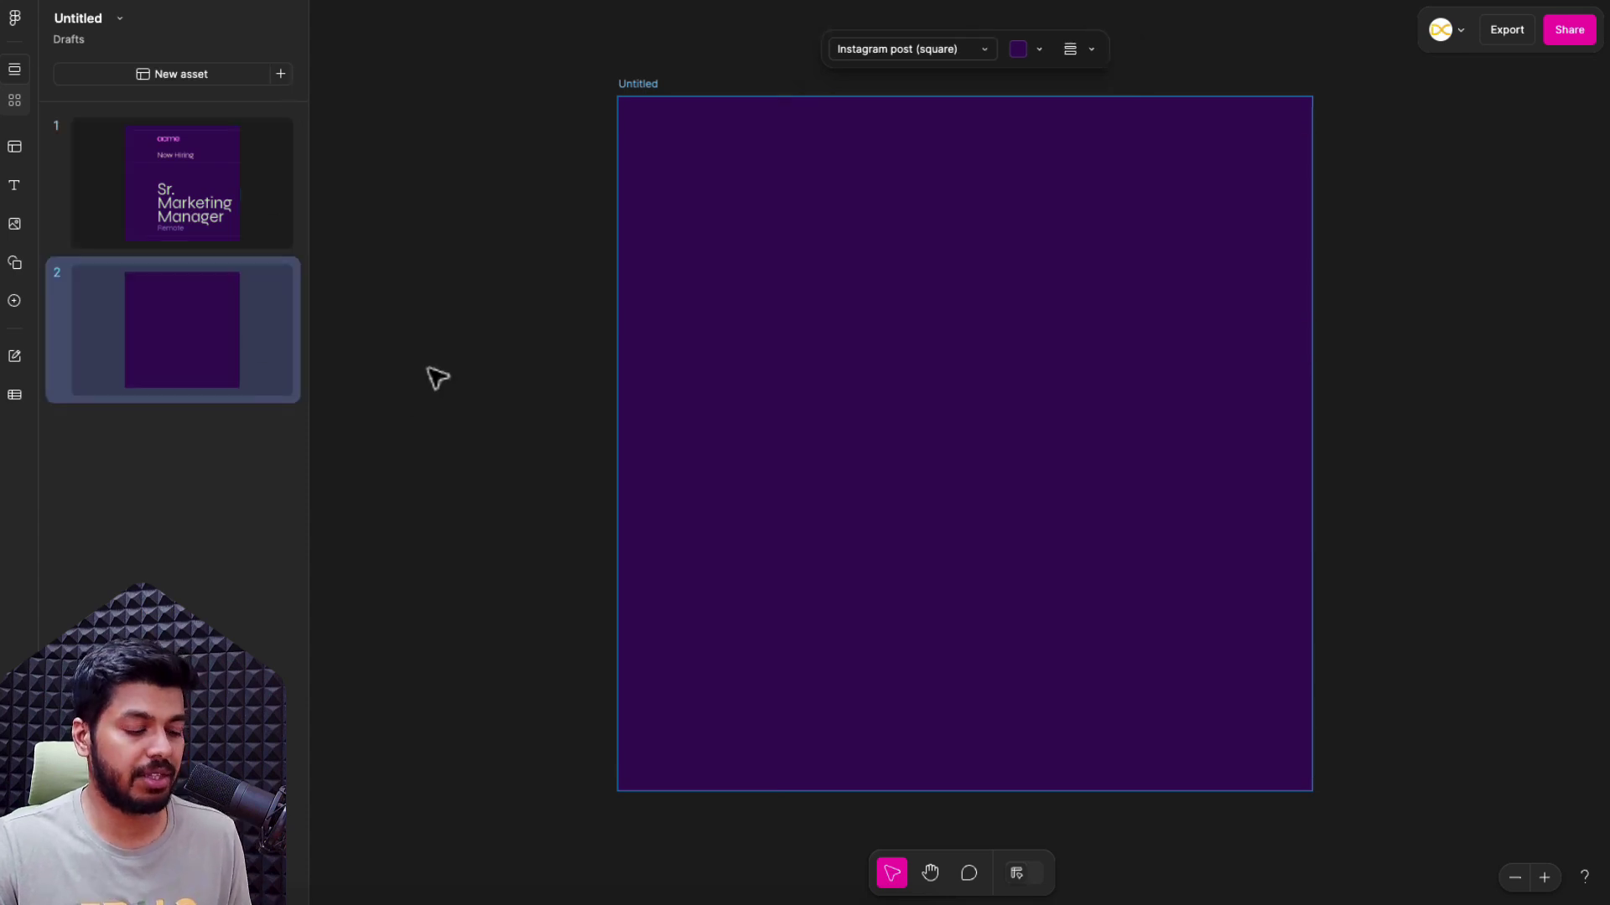
key("Delete")
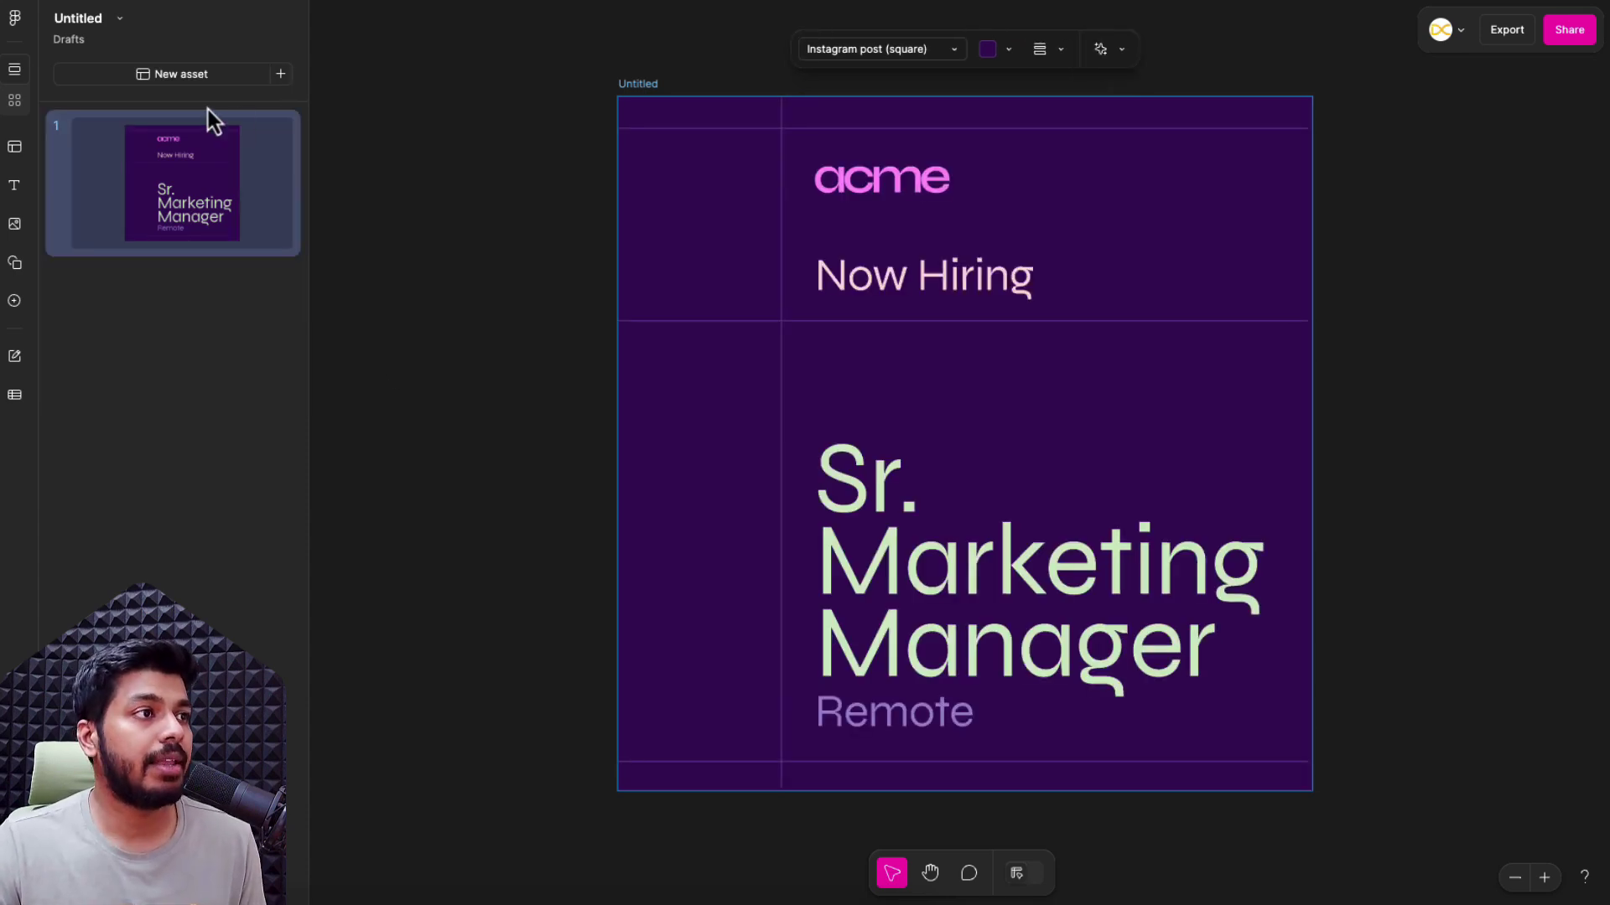
left_click(198, 83)
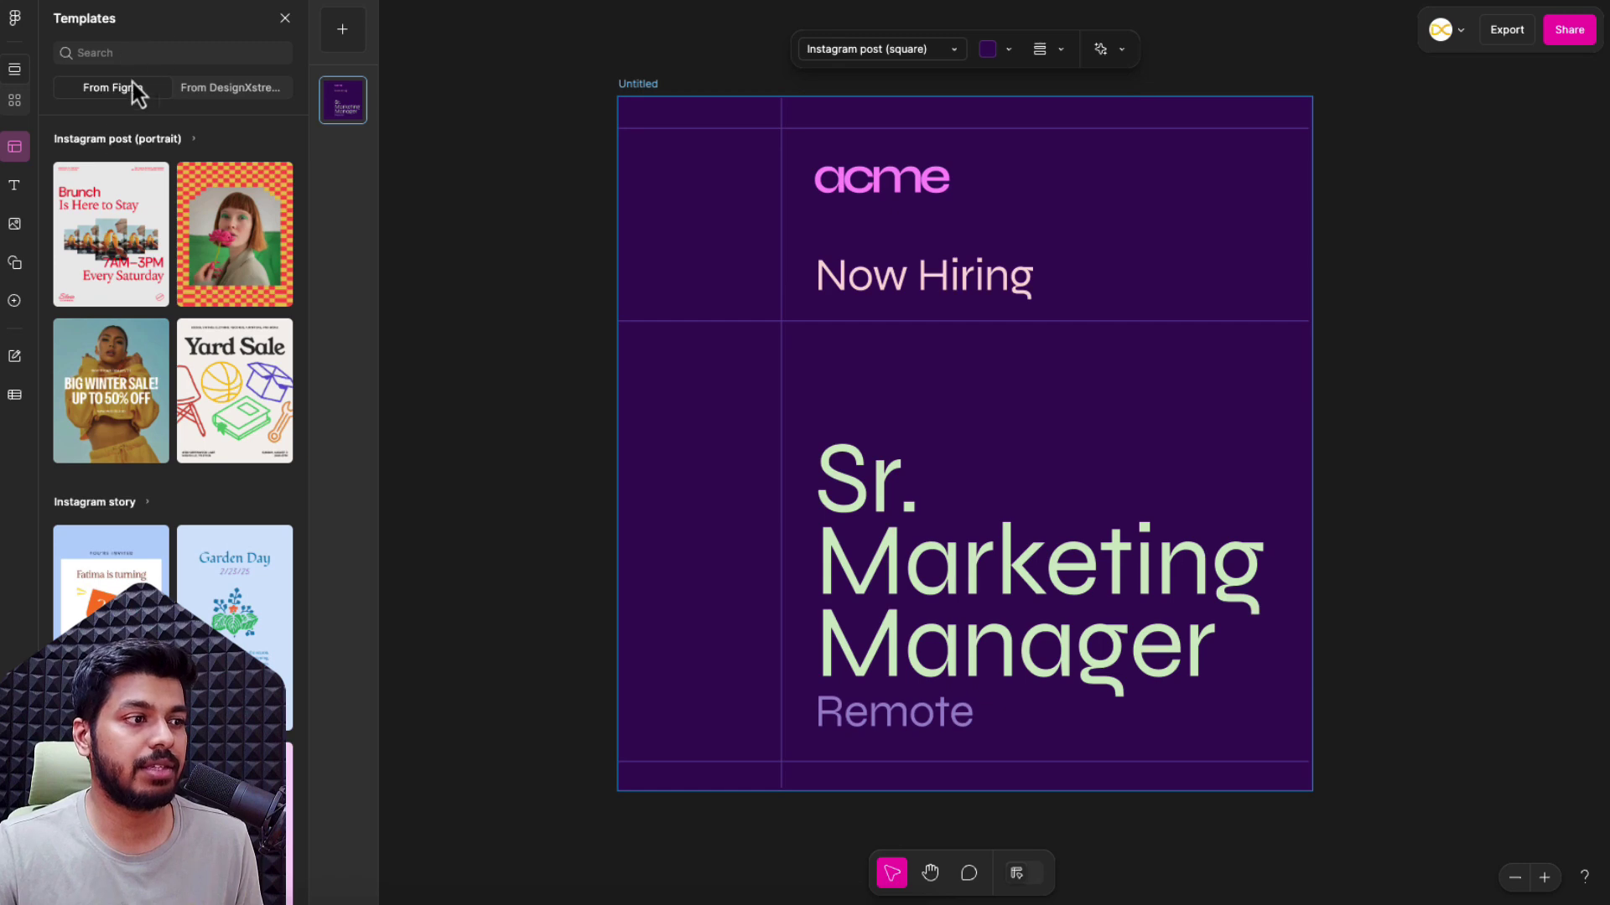
mouse_move(103, 258)
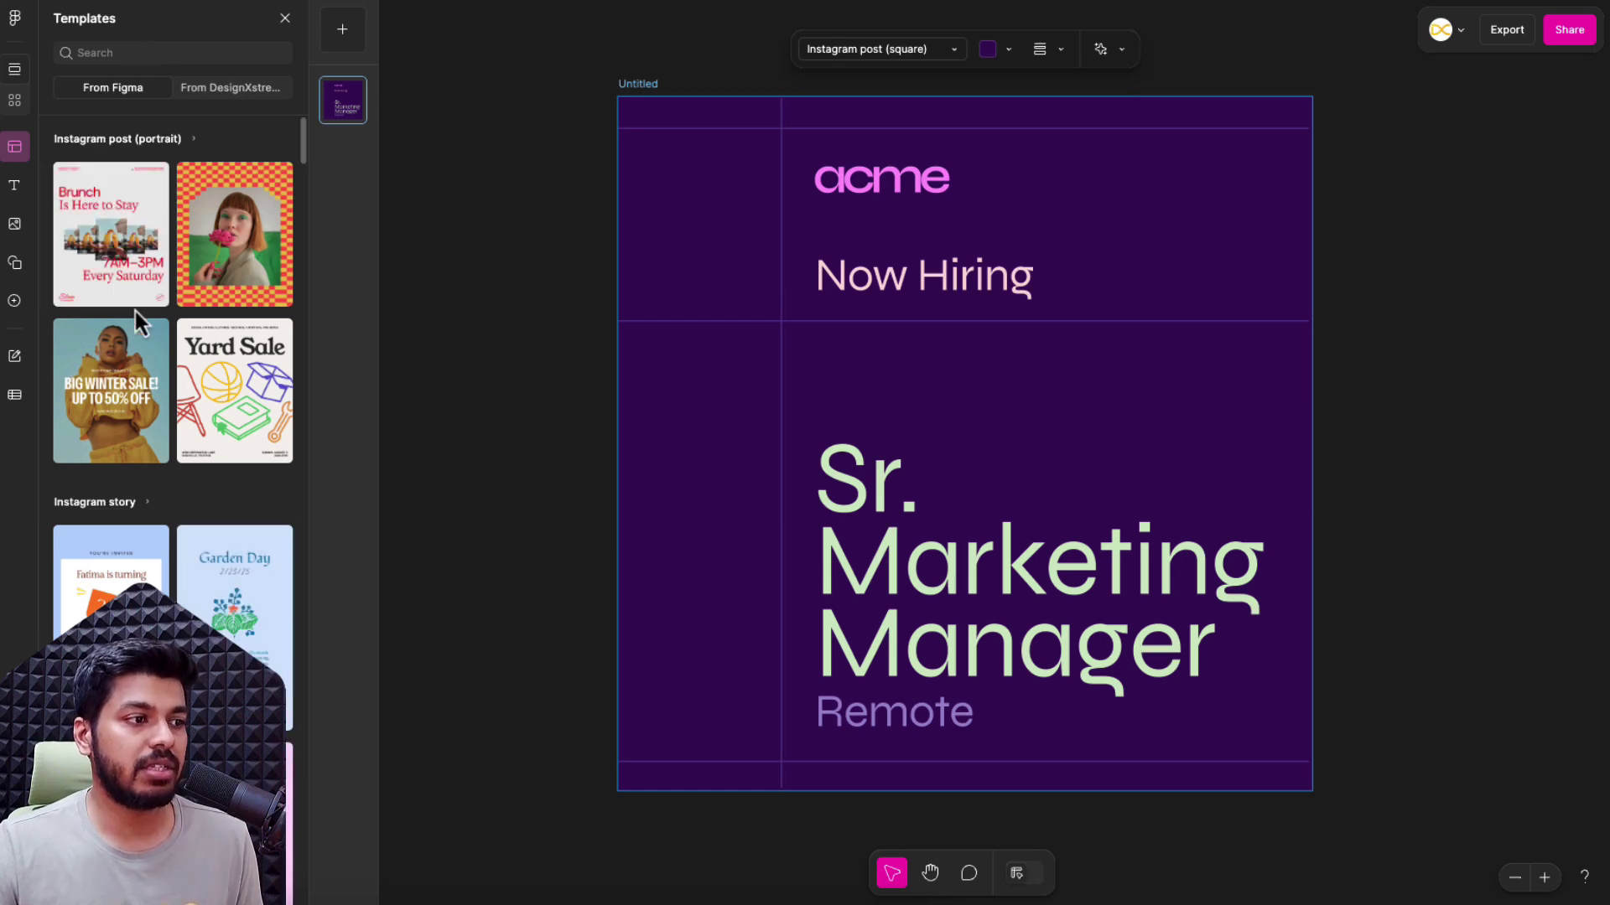
left_click(213, 88)
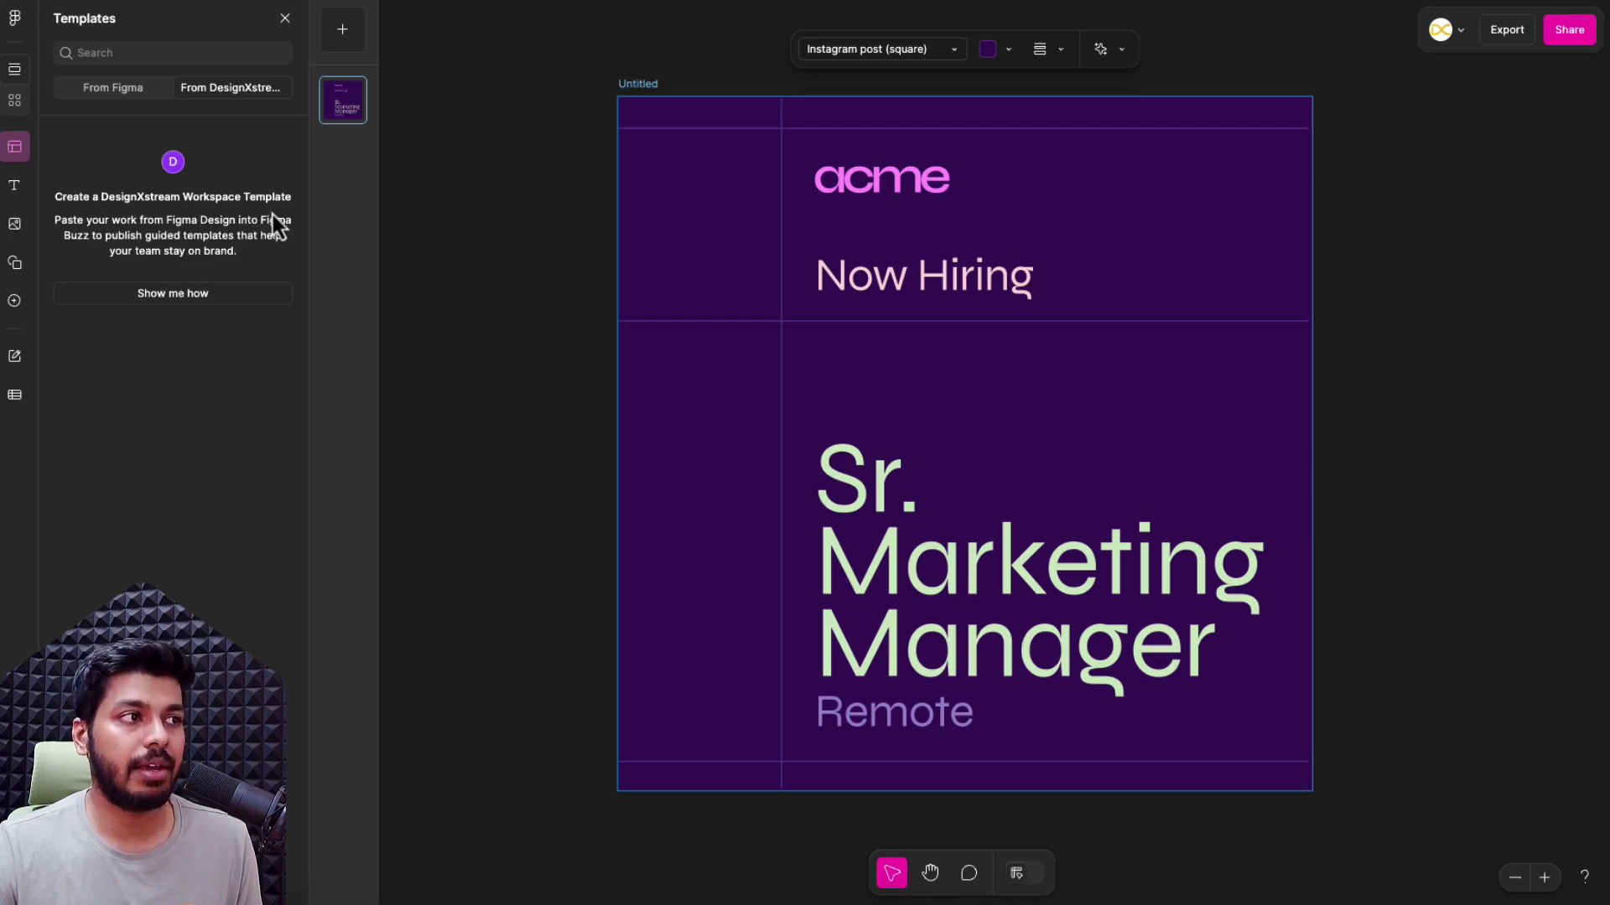
Browse Figma's text combinations and drag the BOOM! combination onto the post.
left_click(115, 95)
left_click(14, 185)
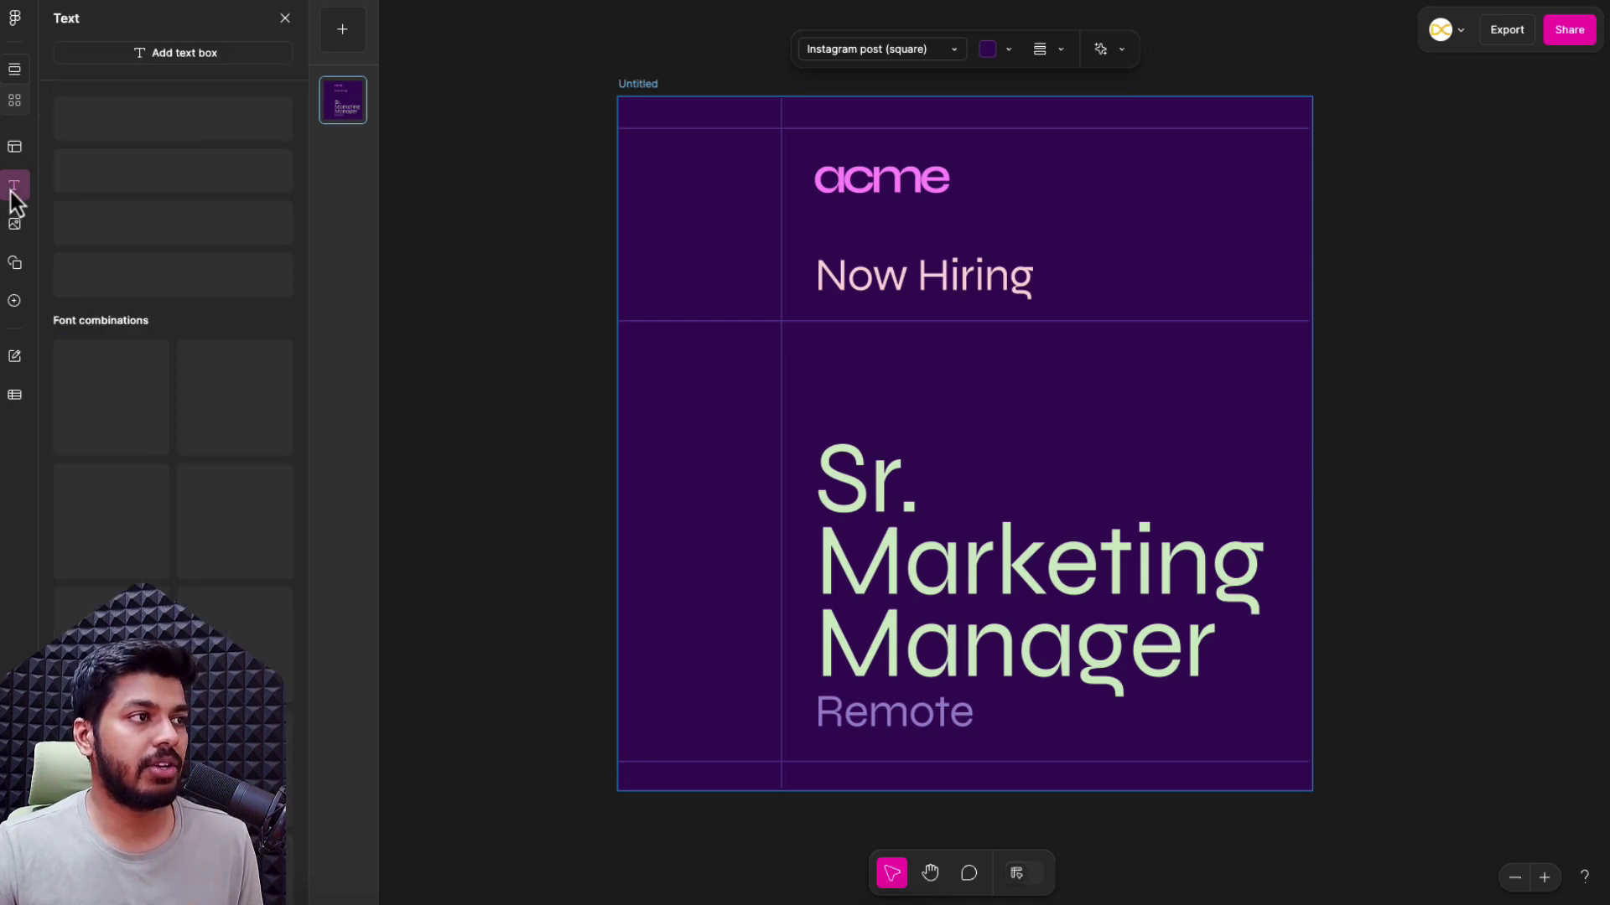
scroll(257, 371, "down", 4)
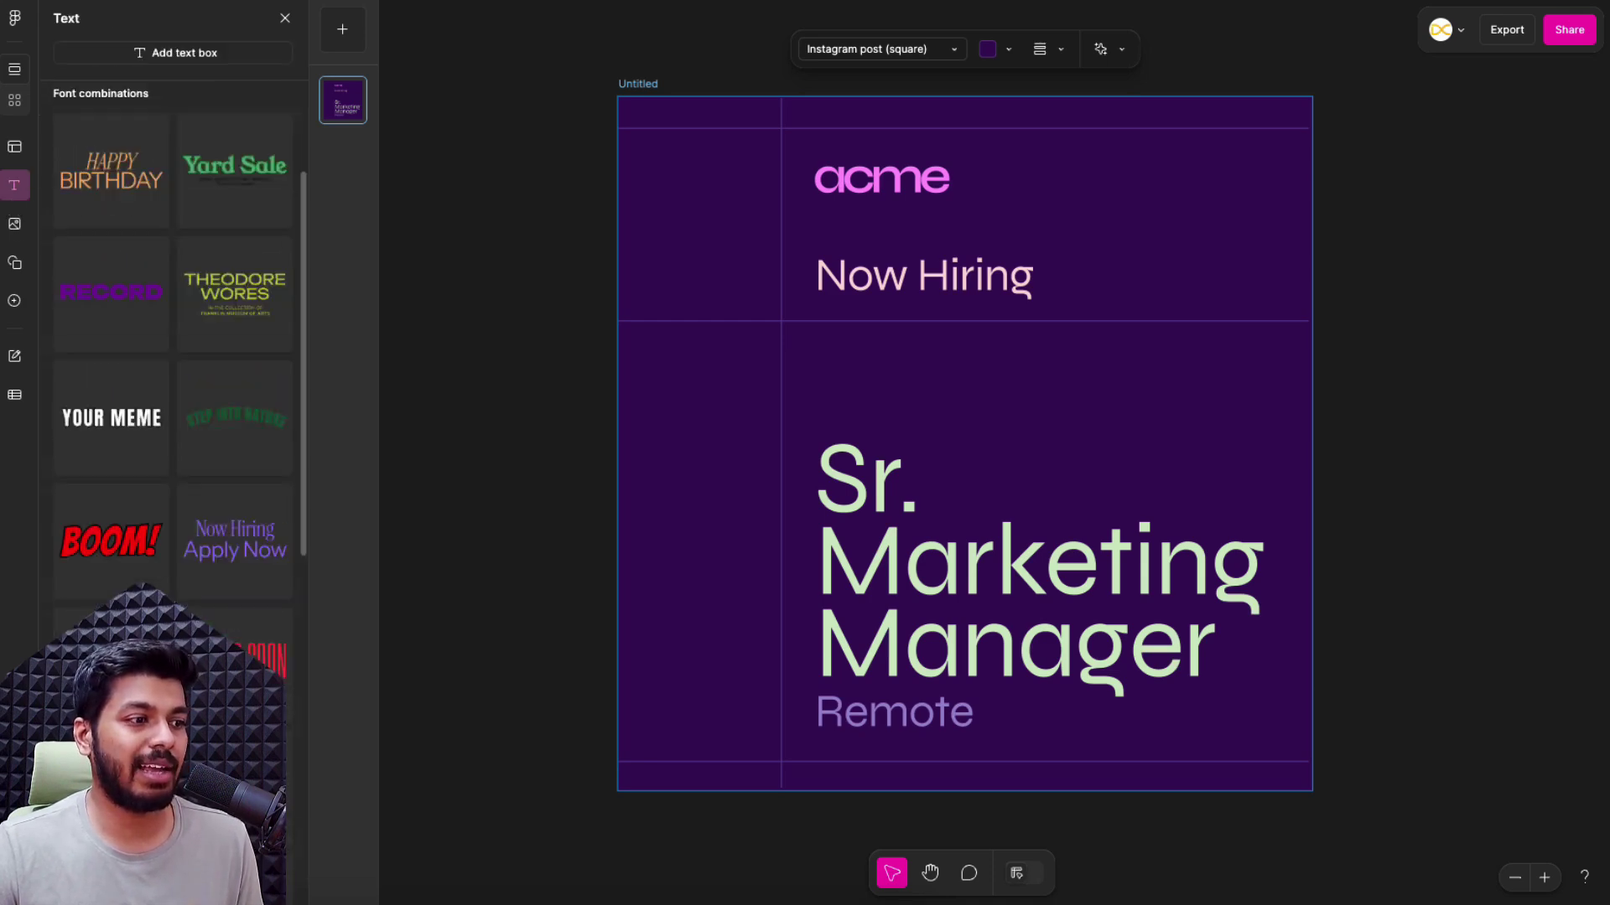
scroll(172, 369, "down", 6)
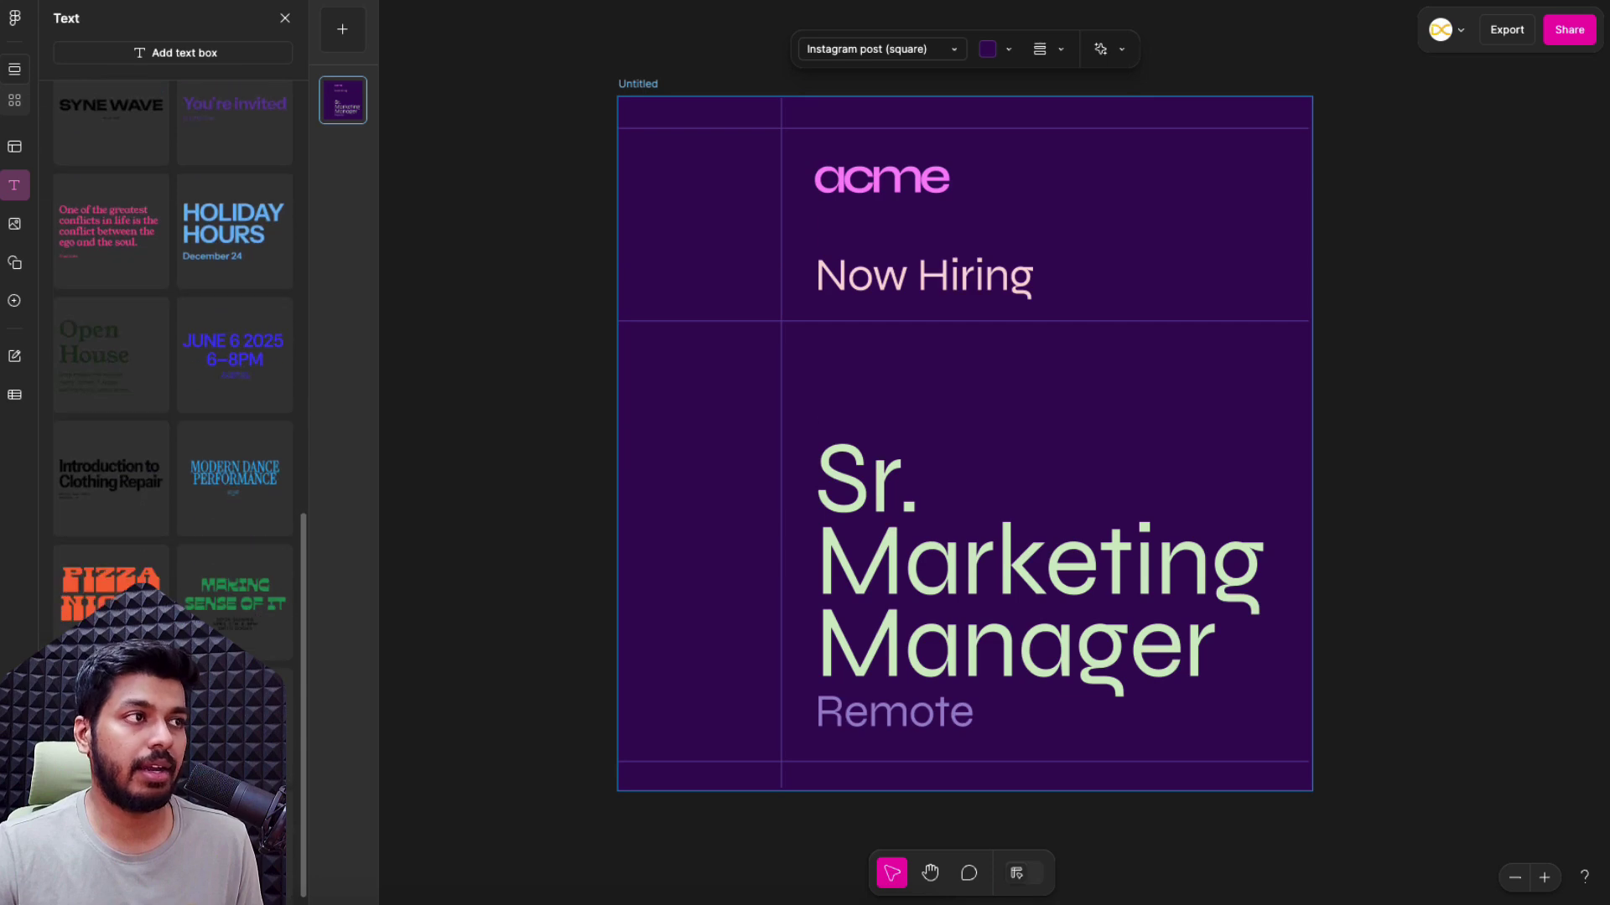
scroll(172, 368, "up", 12)
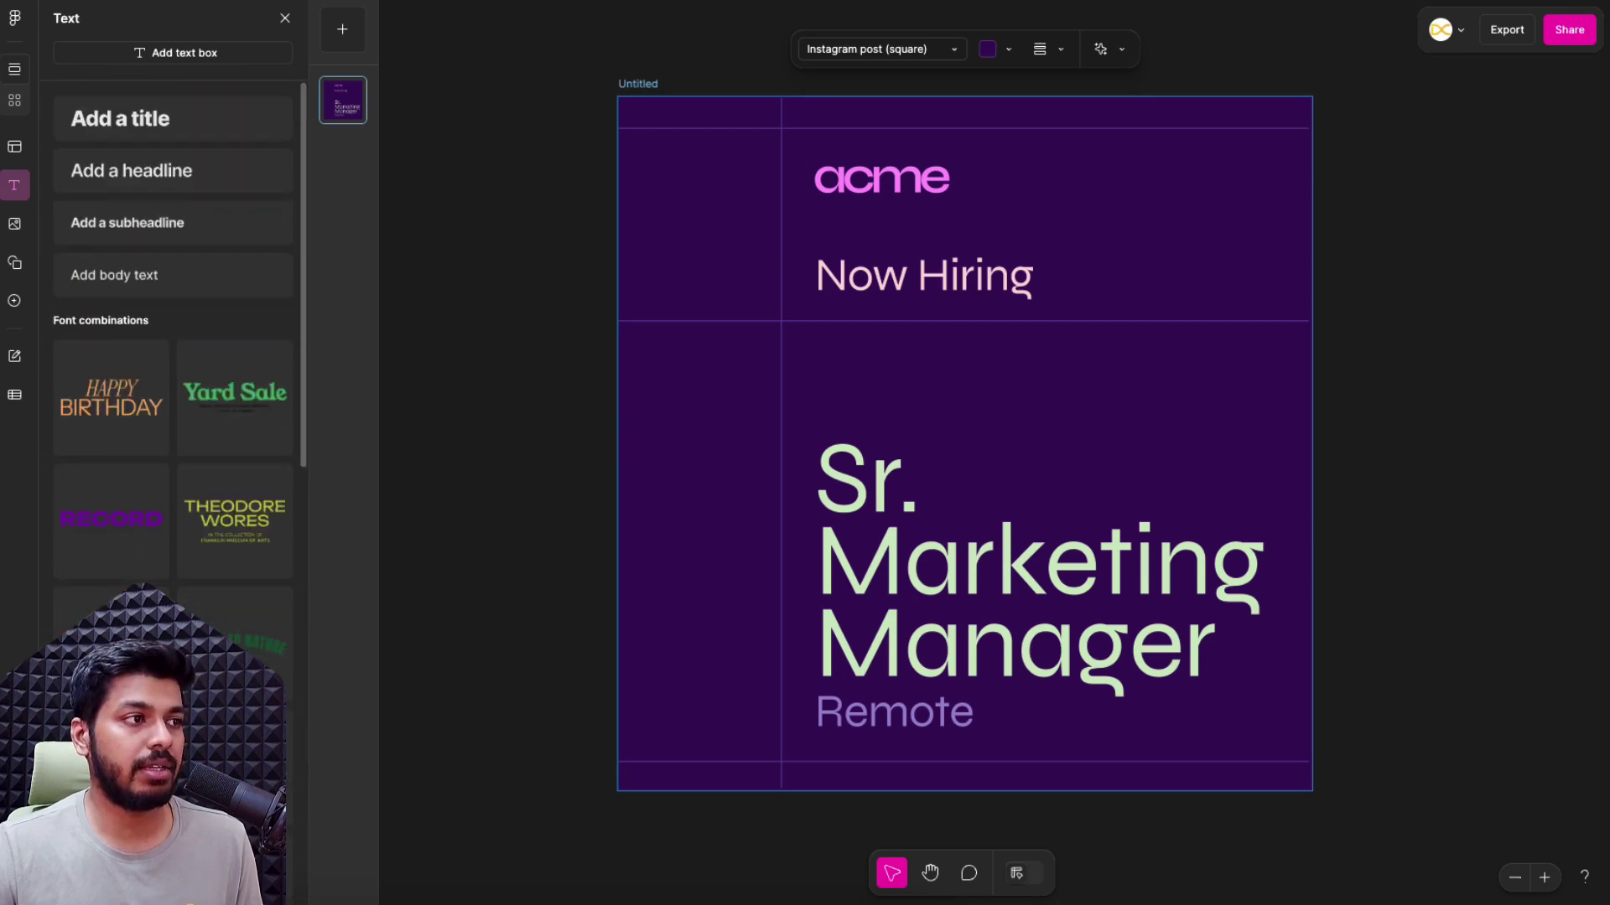
scroll(173, 382, "down", 3)
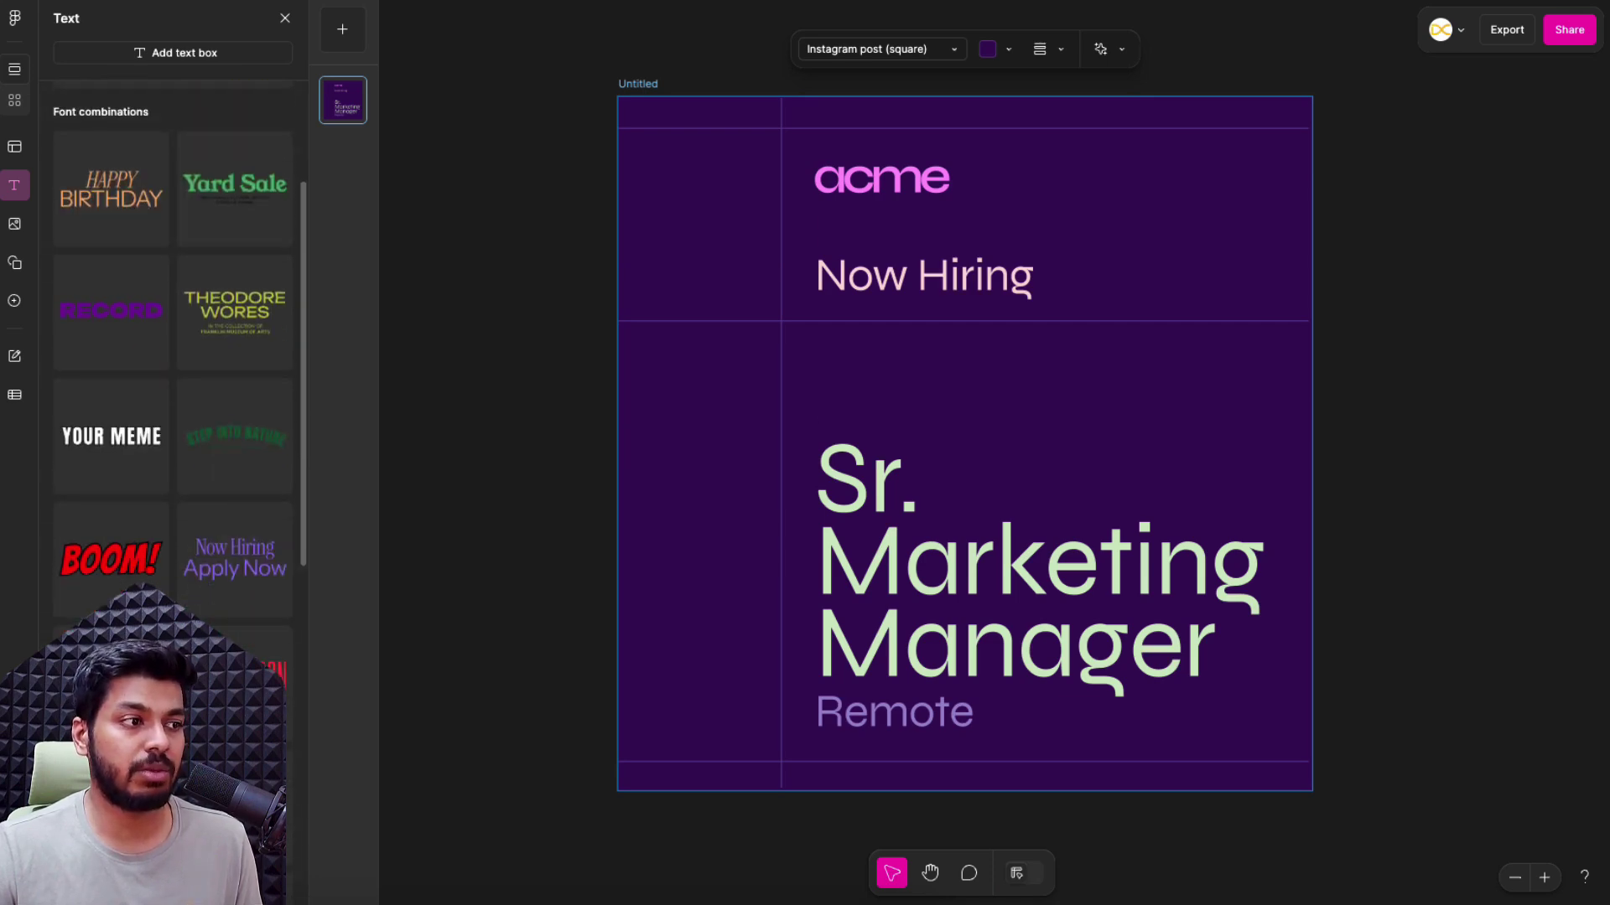
left_click_drag(111, 559, 1026, 461)
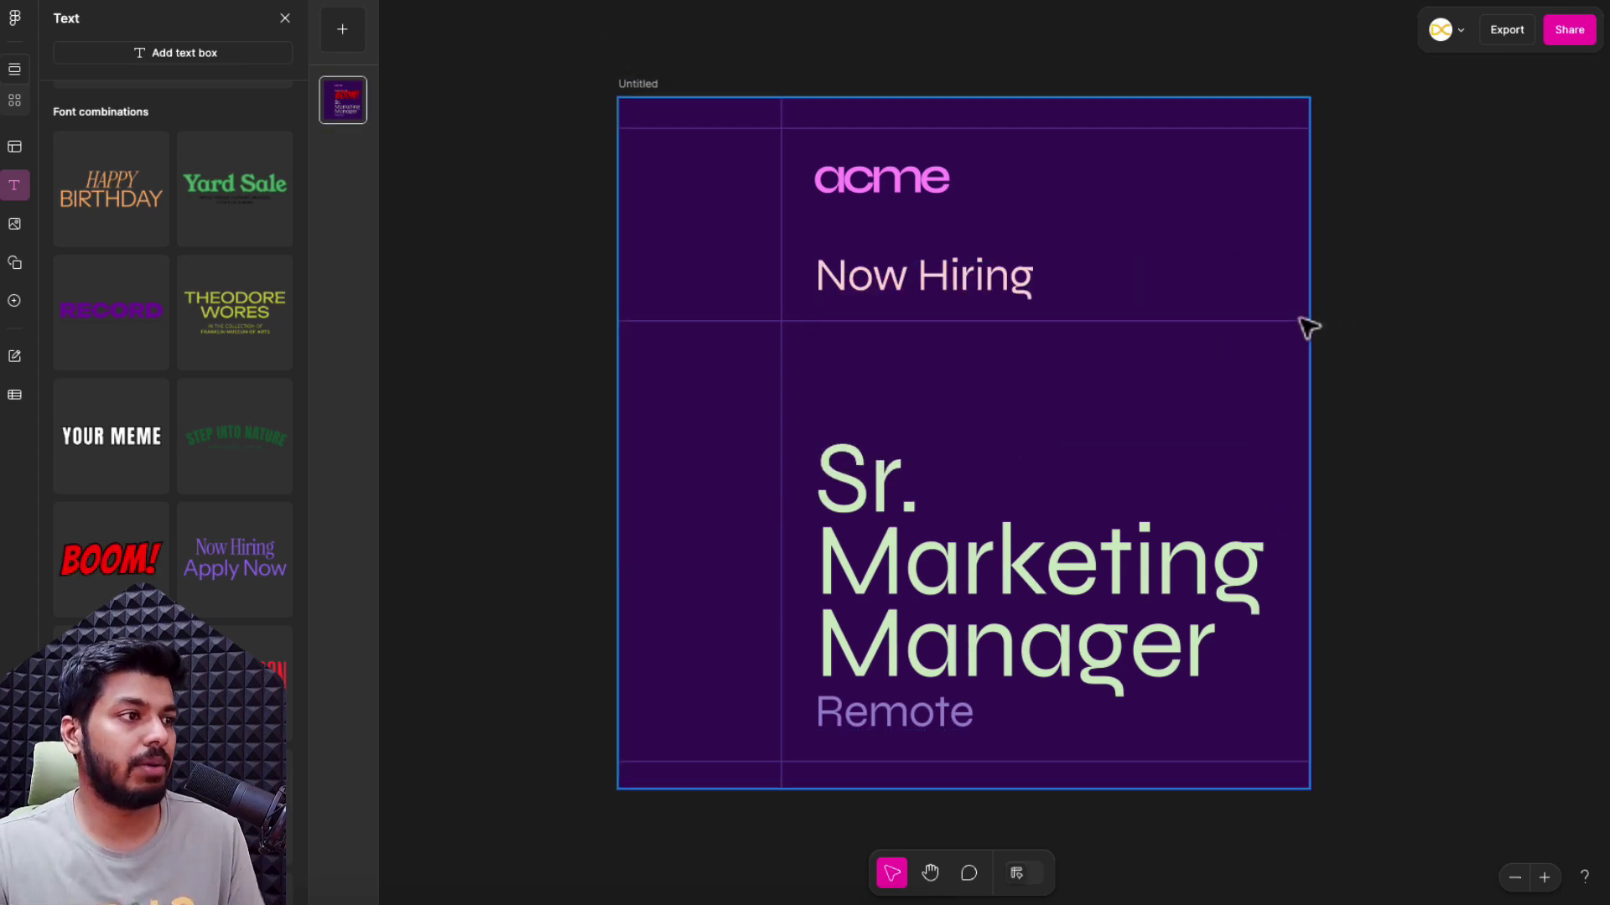
Look through image, shape and insert options, then open the Summer Icon Stickers library.
left_click(14, 224)
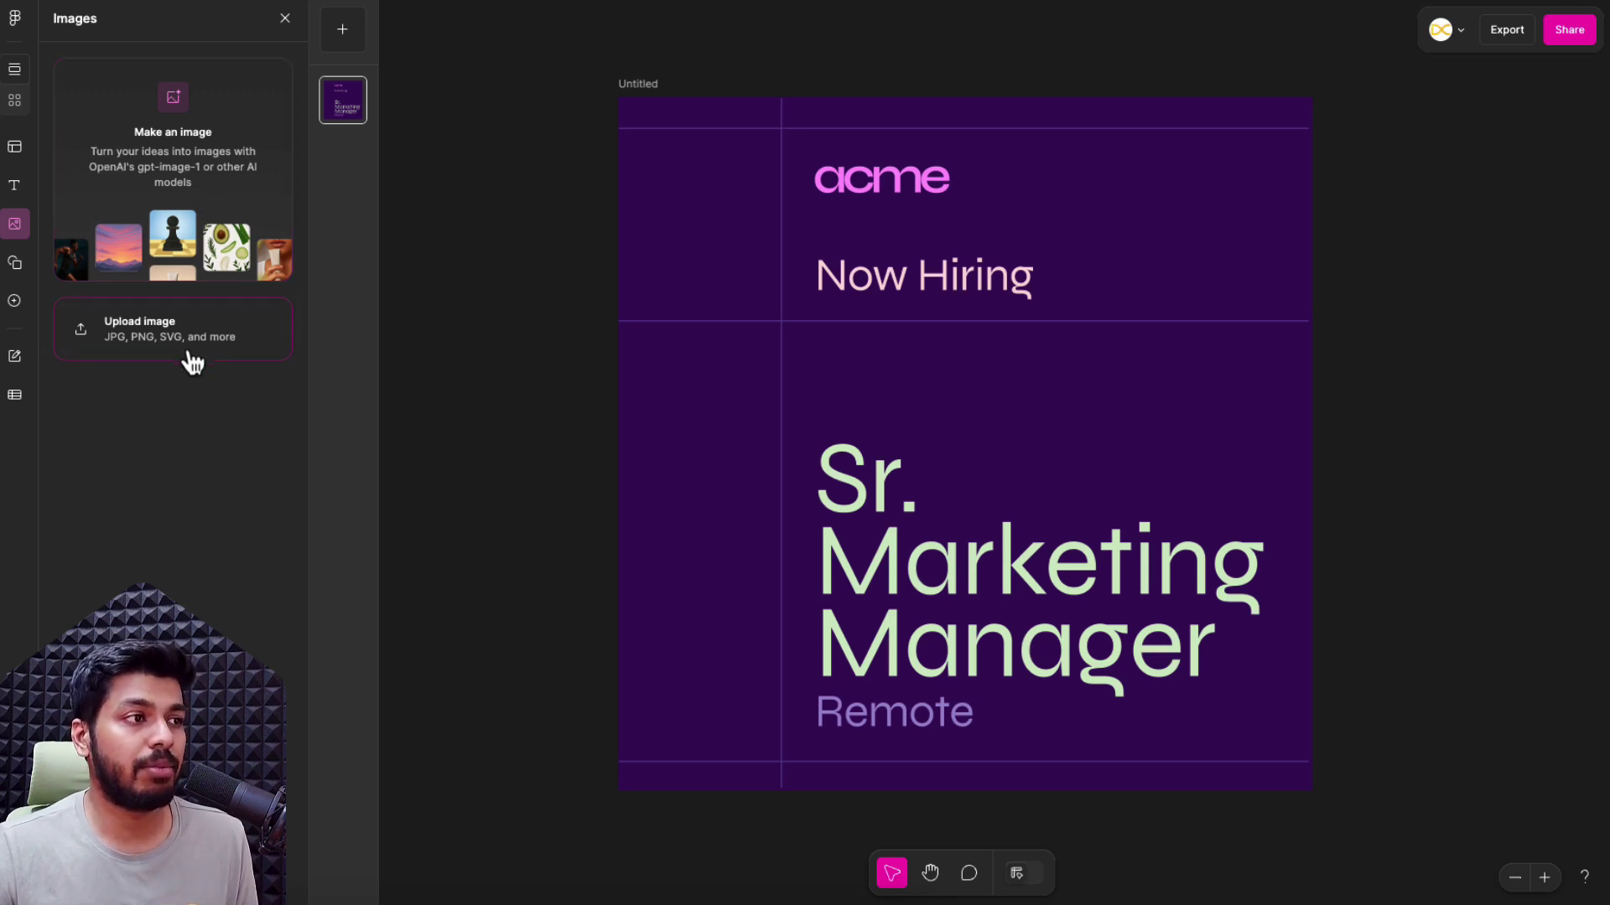
left_click(16, 266)
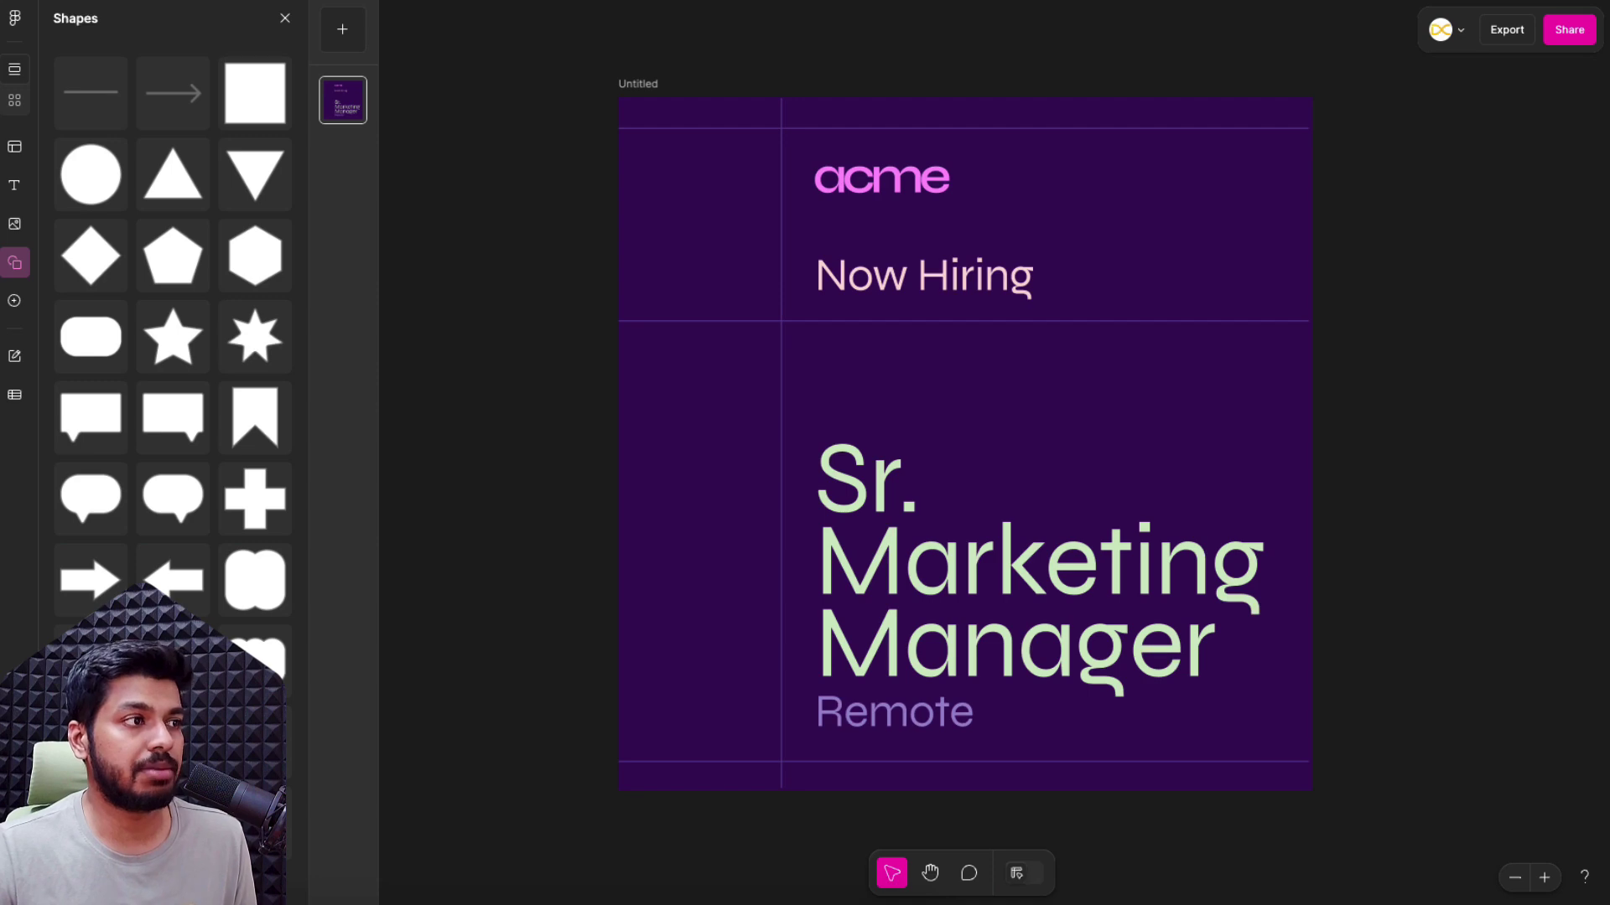
left_click(22, 313)
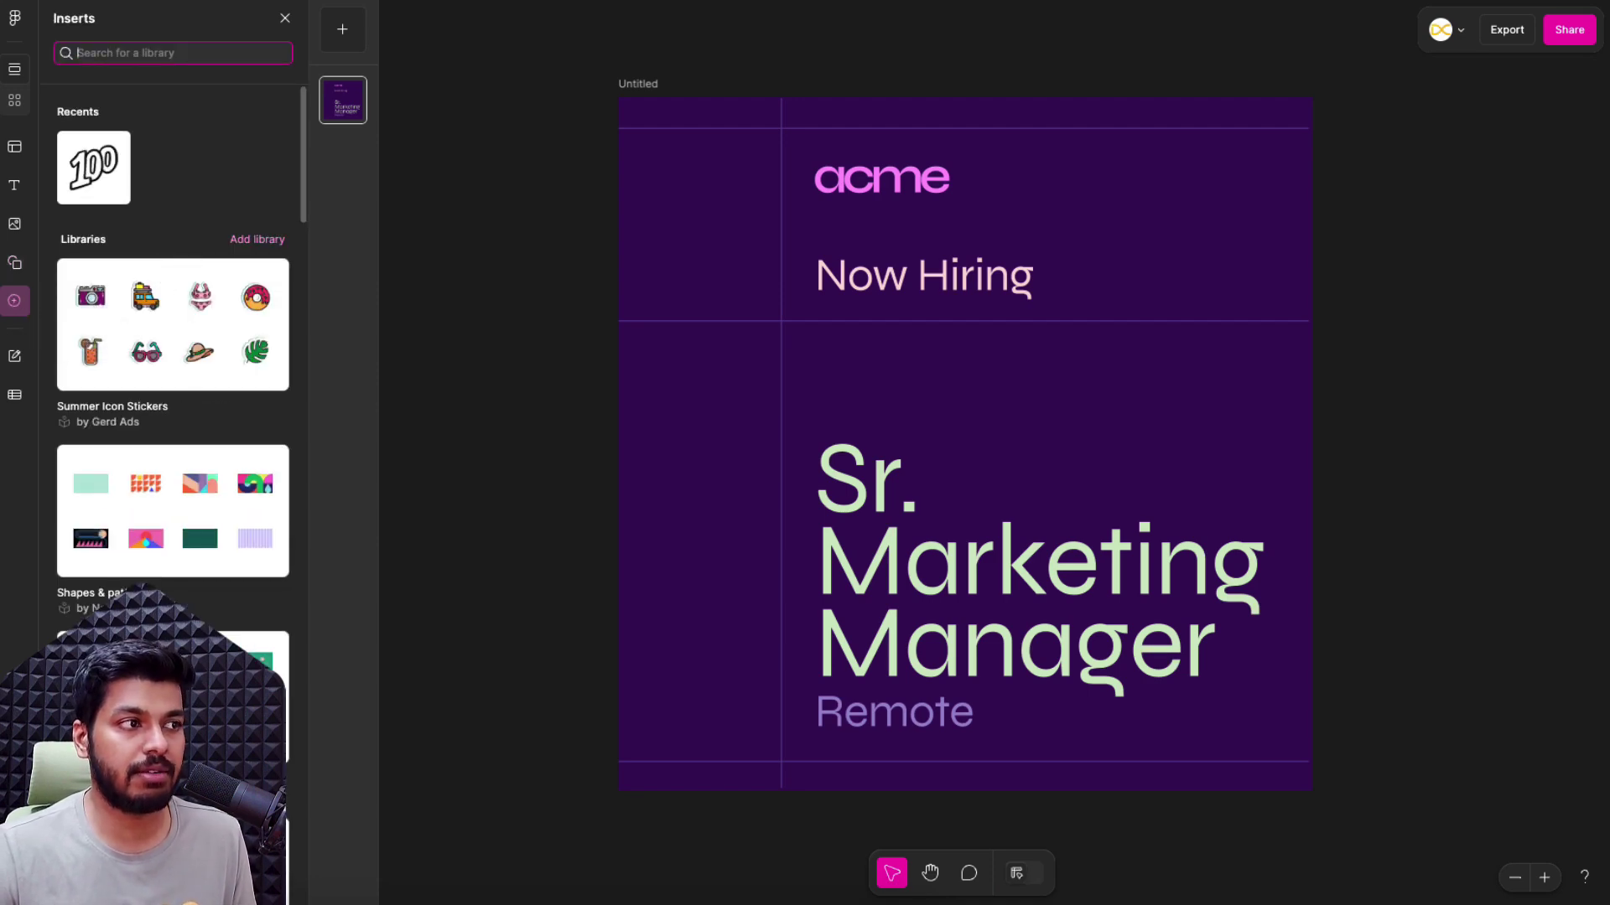
scroll(173, 419, "down", 20)
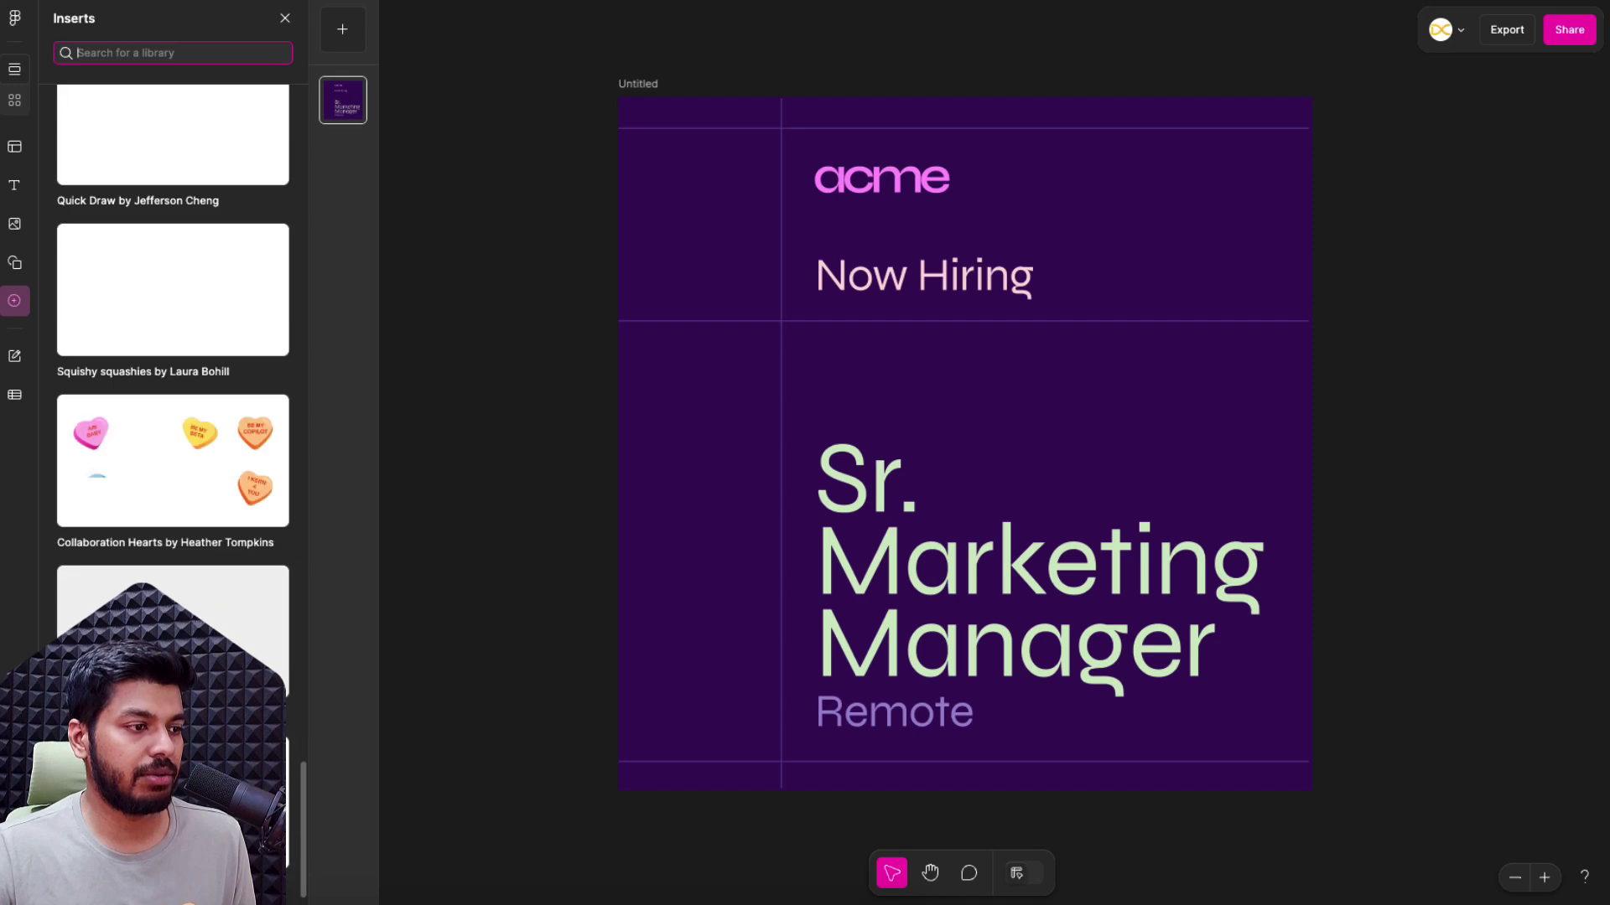
scroll(254, 349, "up", 20)
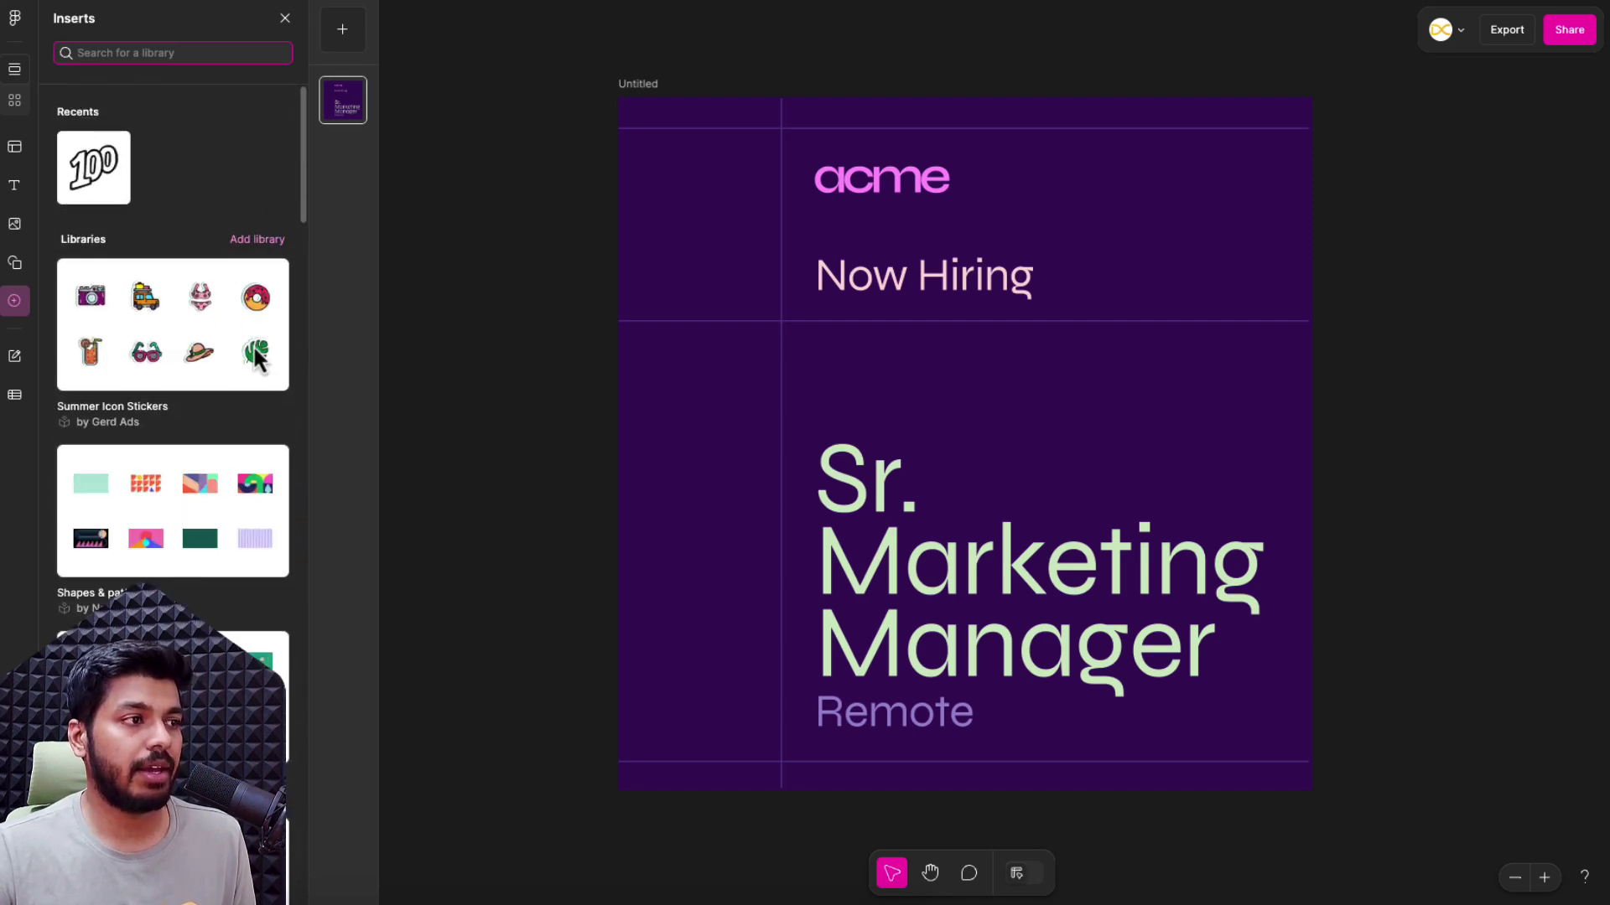
left_click(194, 323)
Place the donut sticker, nudge the subheadline into place, and extend it to 'Now Hiring Everyone!'.
left_click_drag(218, 336, 1124, 452)
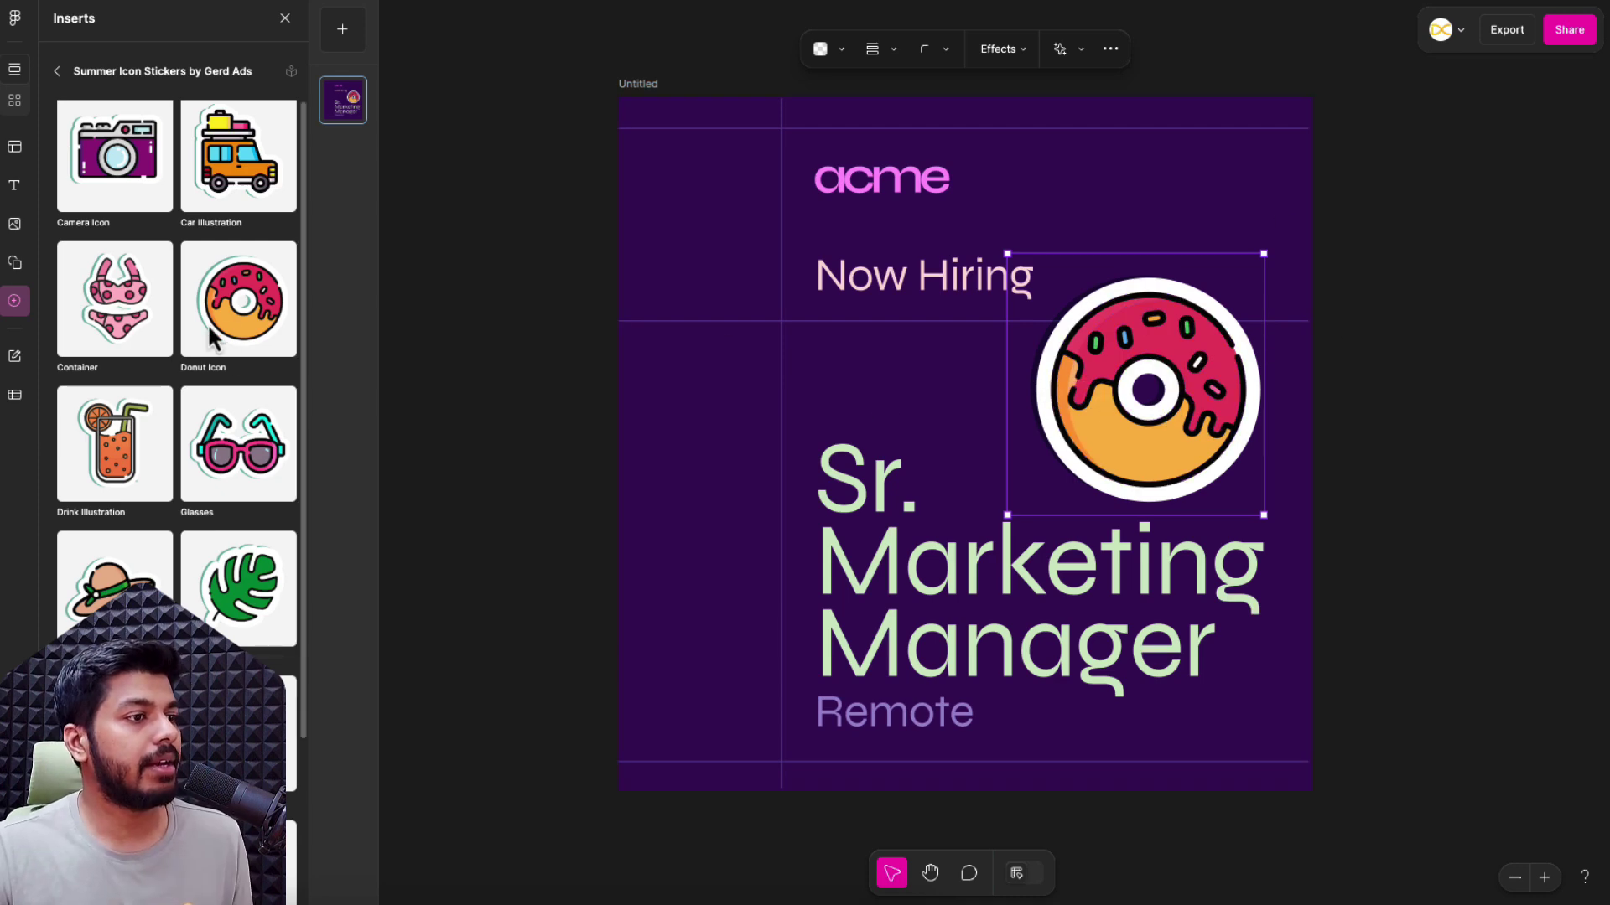
left_click(16, 357)
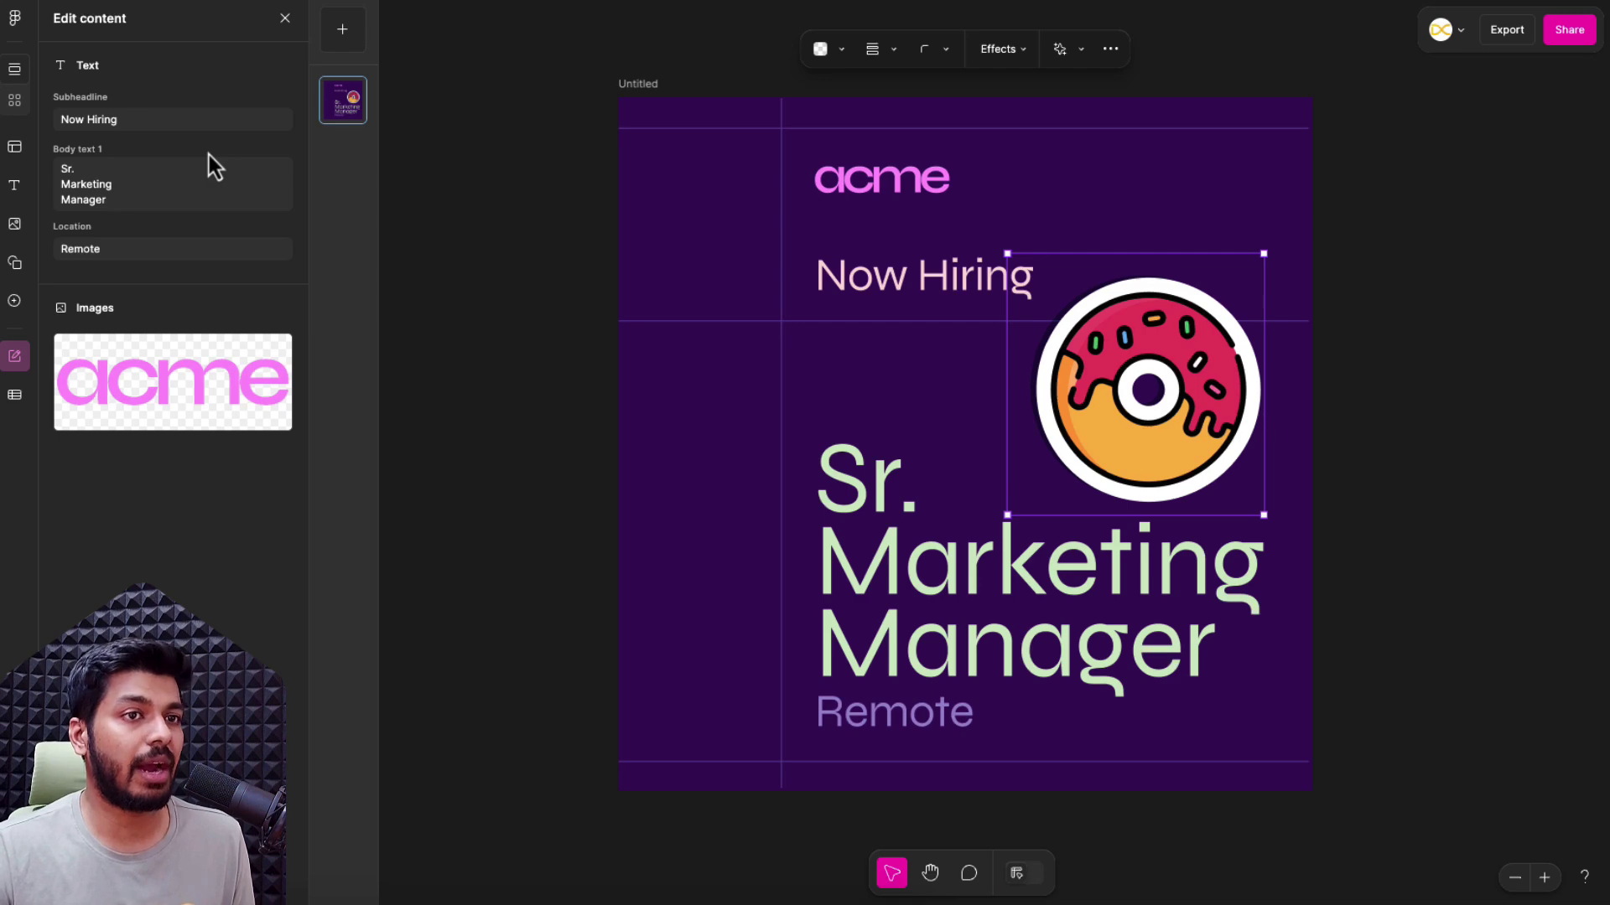
left_click(496, 250)
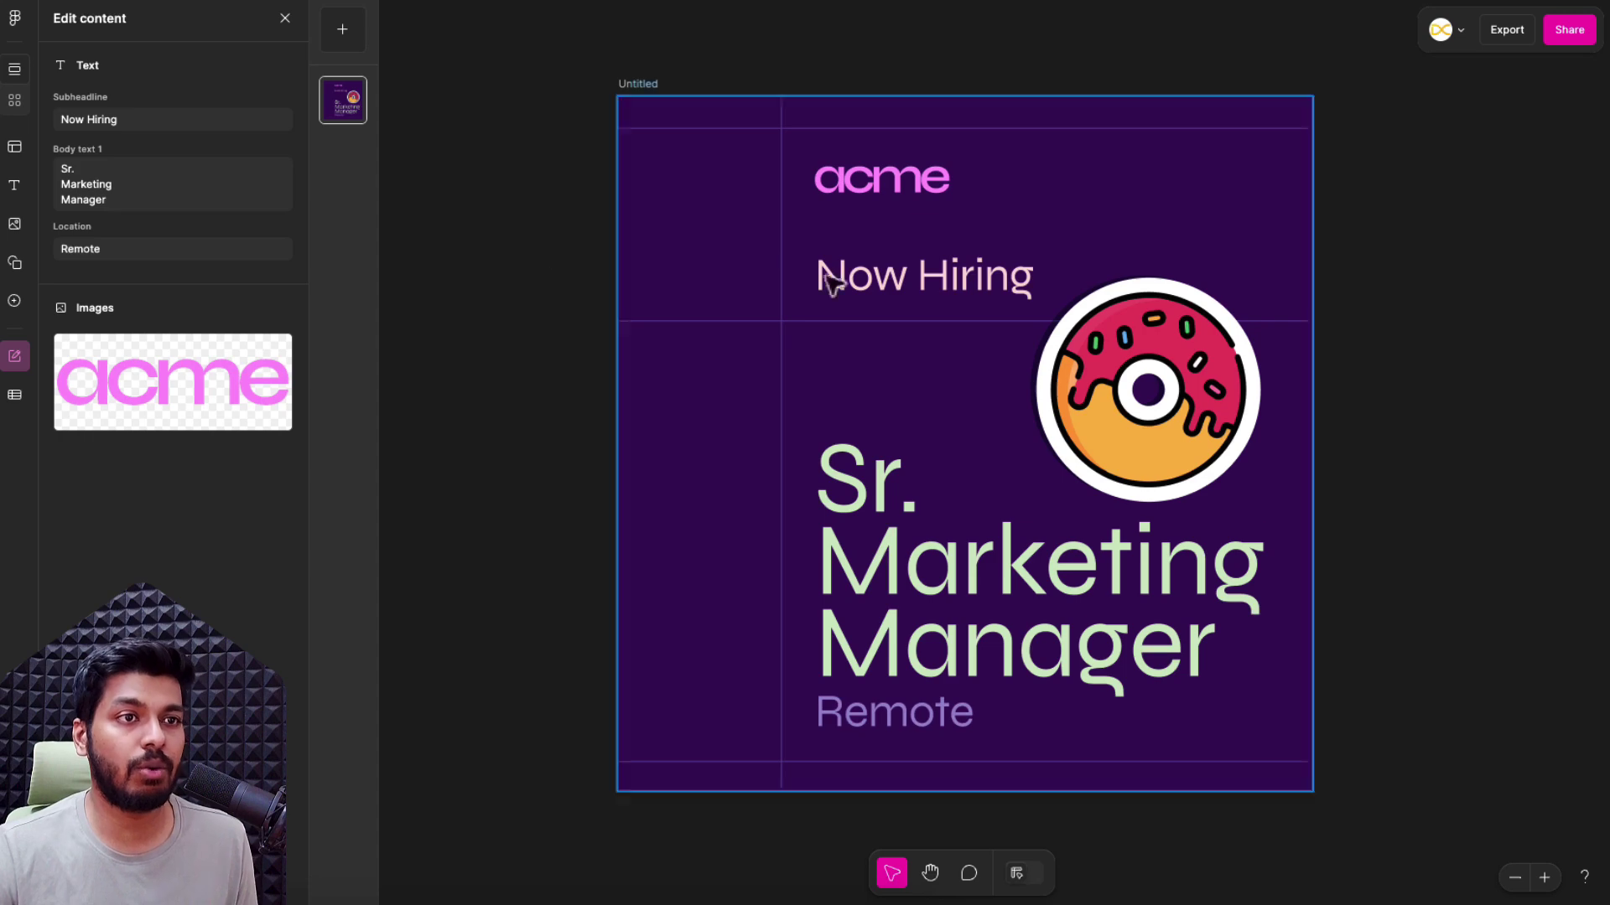
left_click_drag(964, 291, 1011, 281)
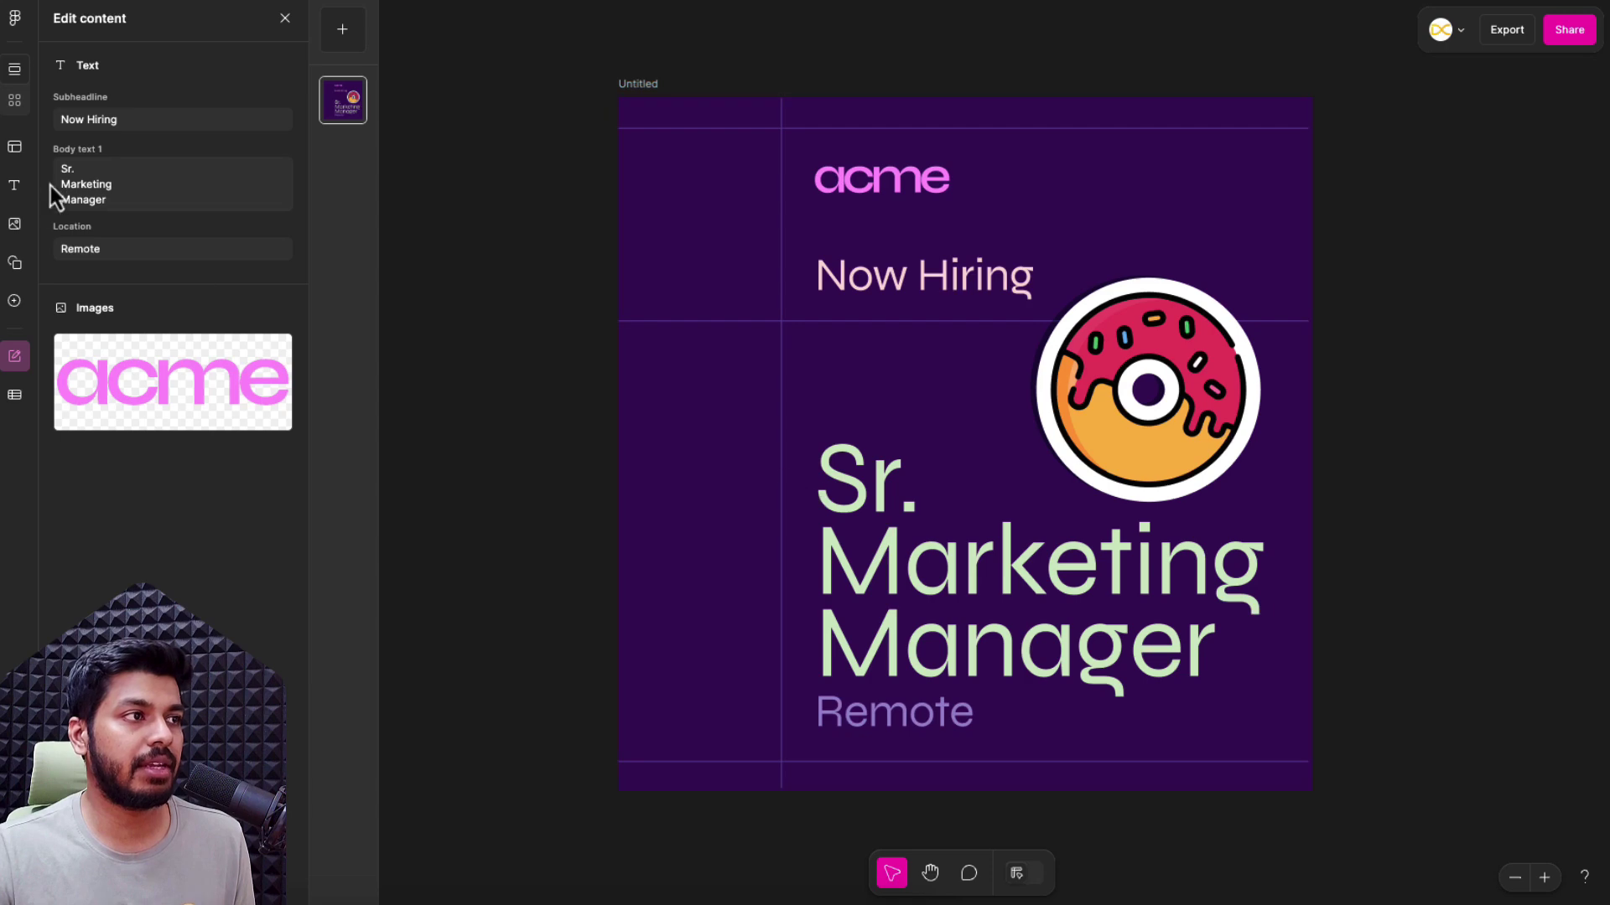
left_click(131, 134)
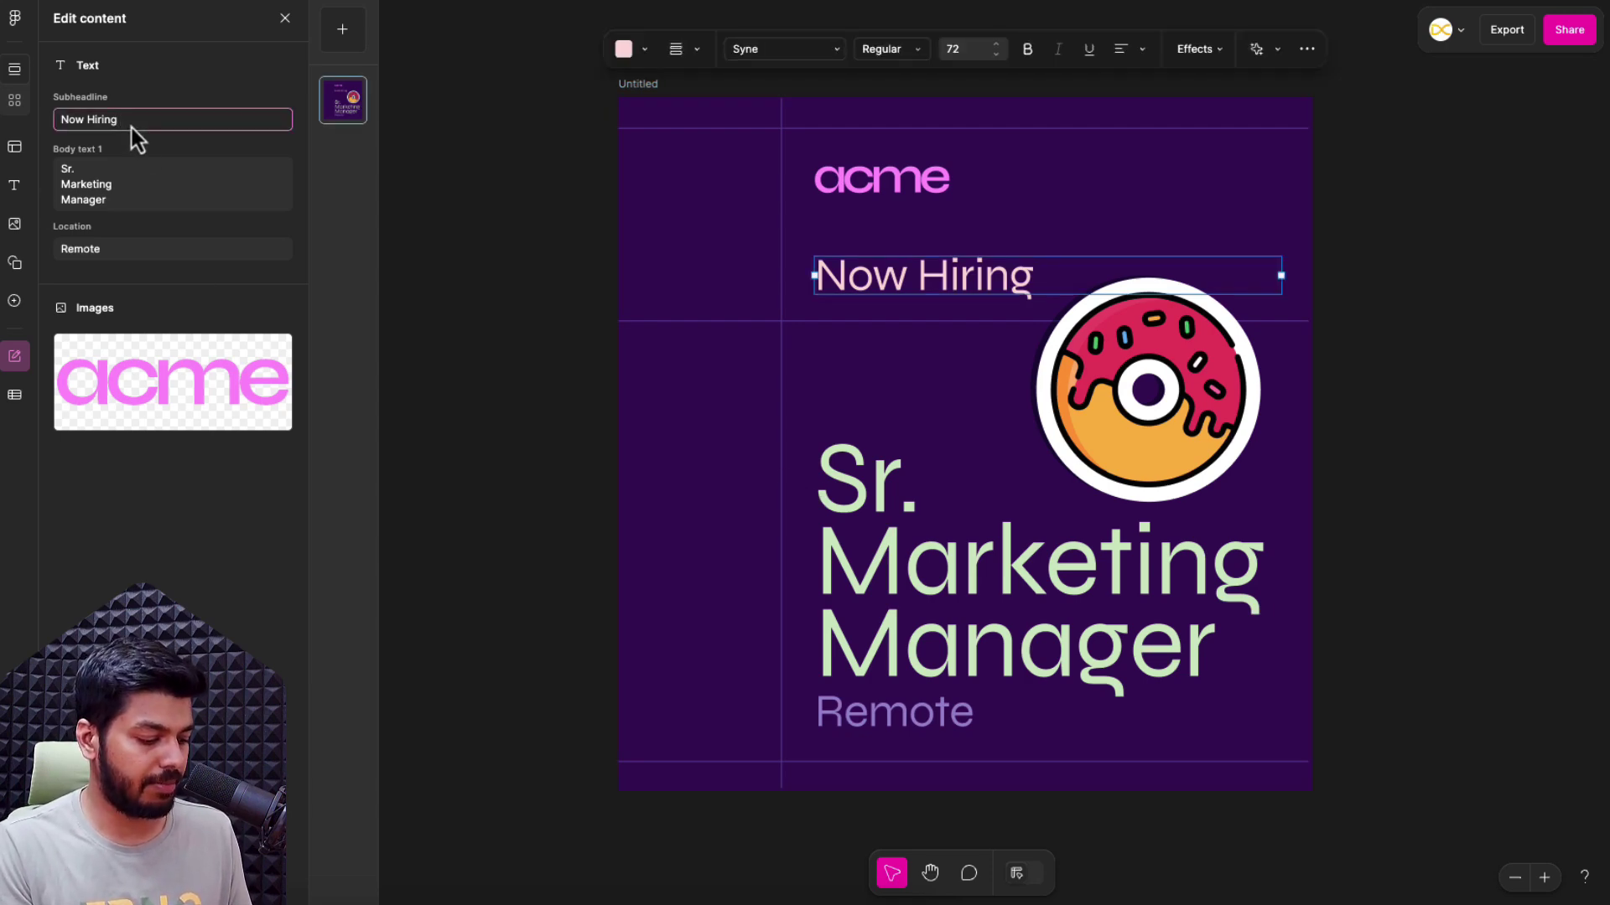
type("Everyone!")
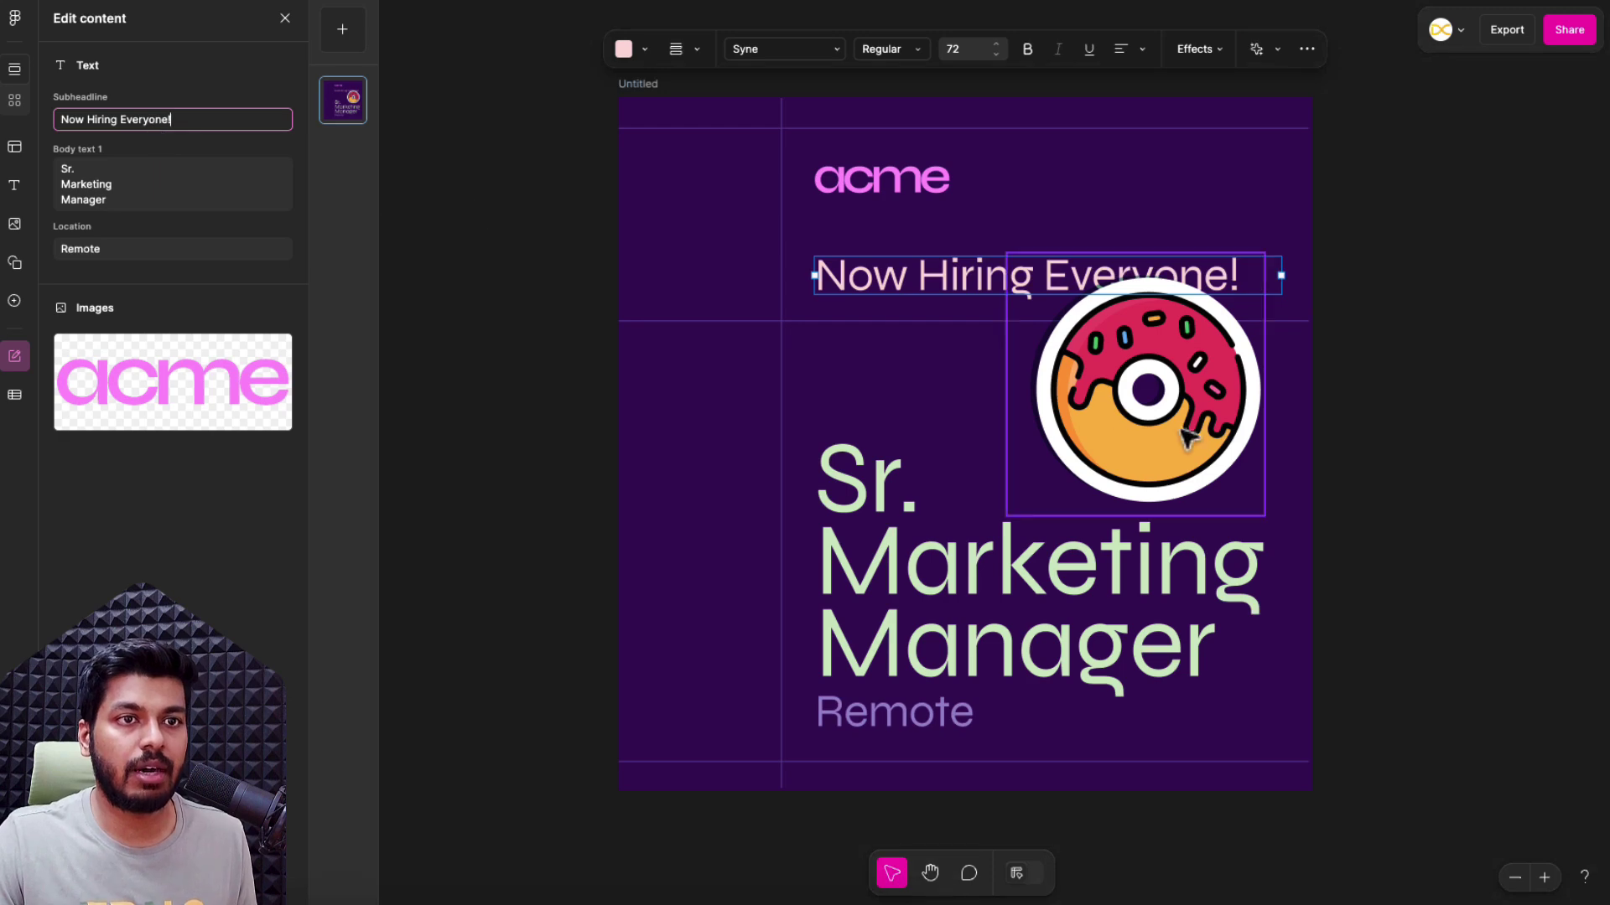
Shrink the donut sticker slightly so it sits right of Sr. Marketing Manager.
left_click(1055, 386)
left_click_drag(1005, 256, 1073, 319)
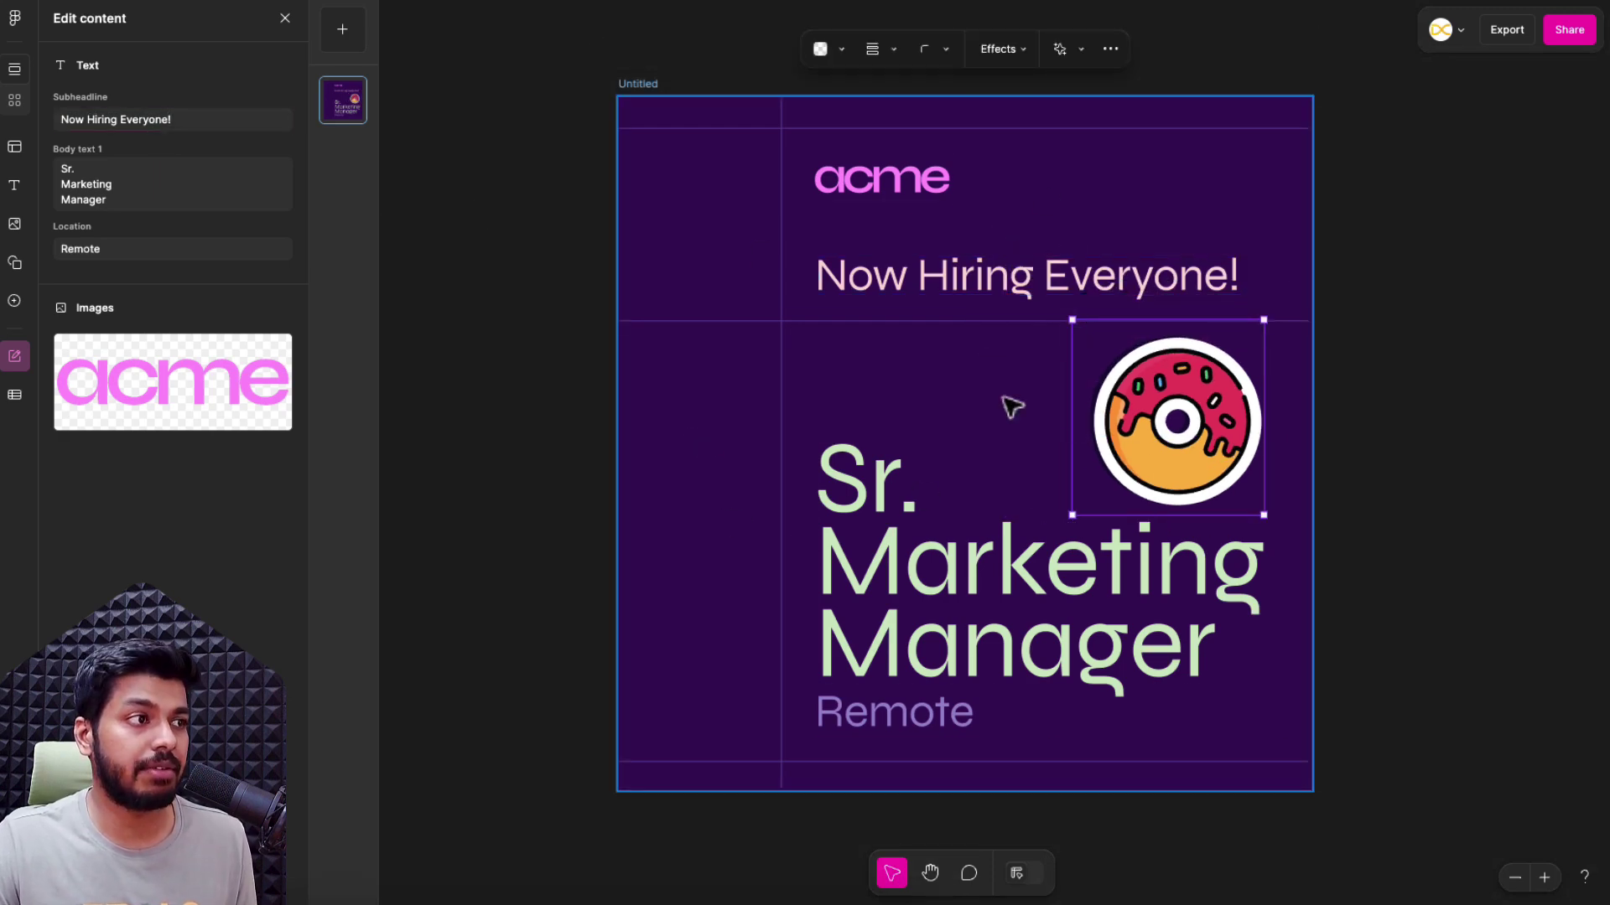
mouse_move(195, 390)
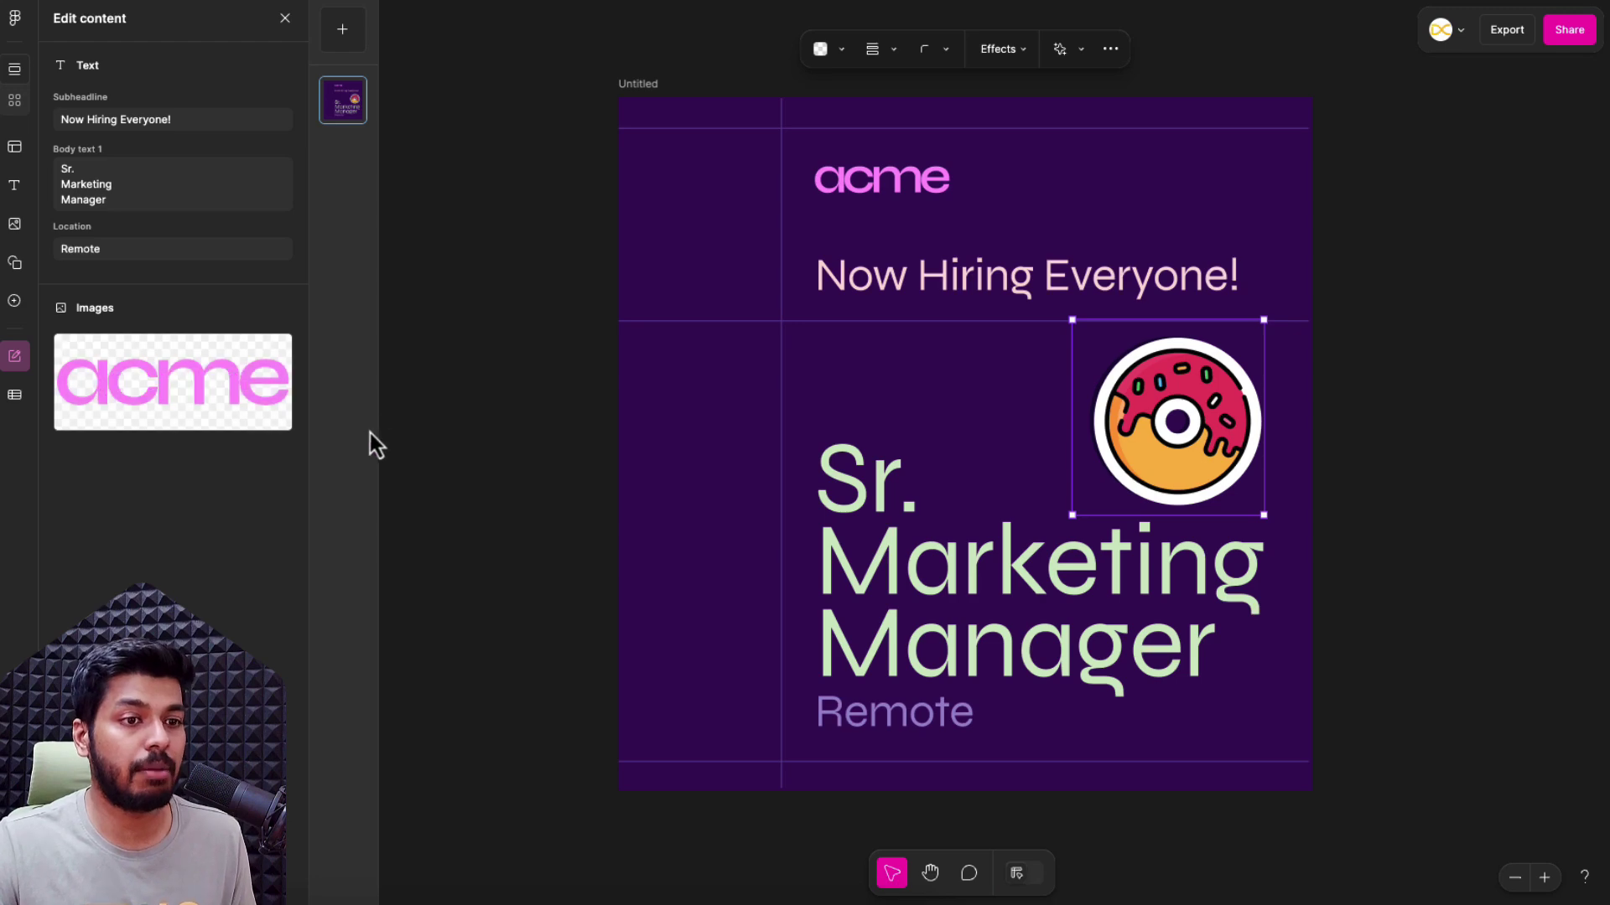
left_click(462, 454)
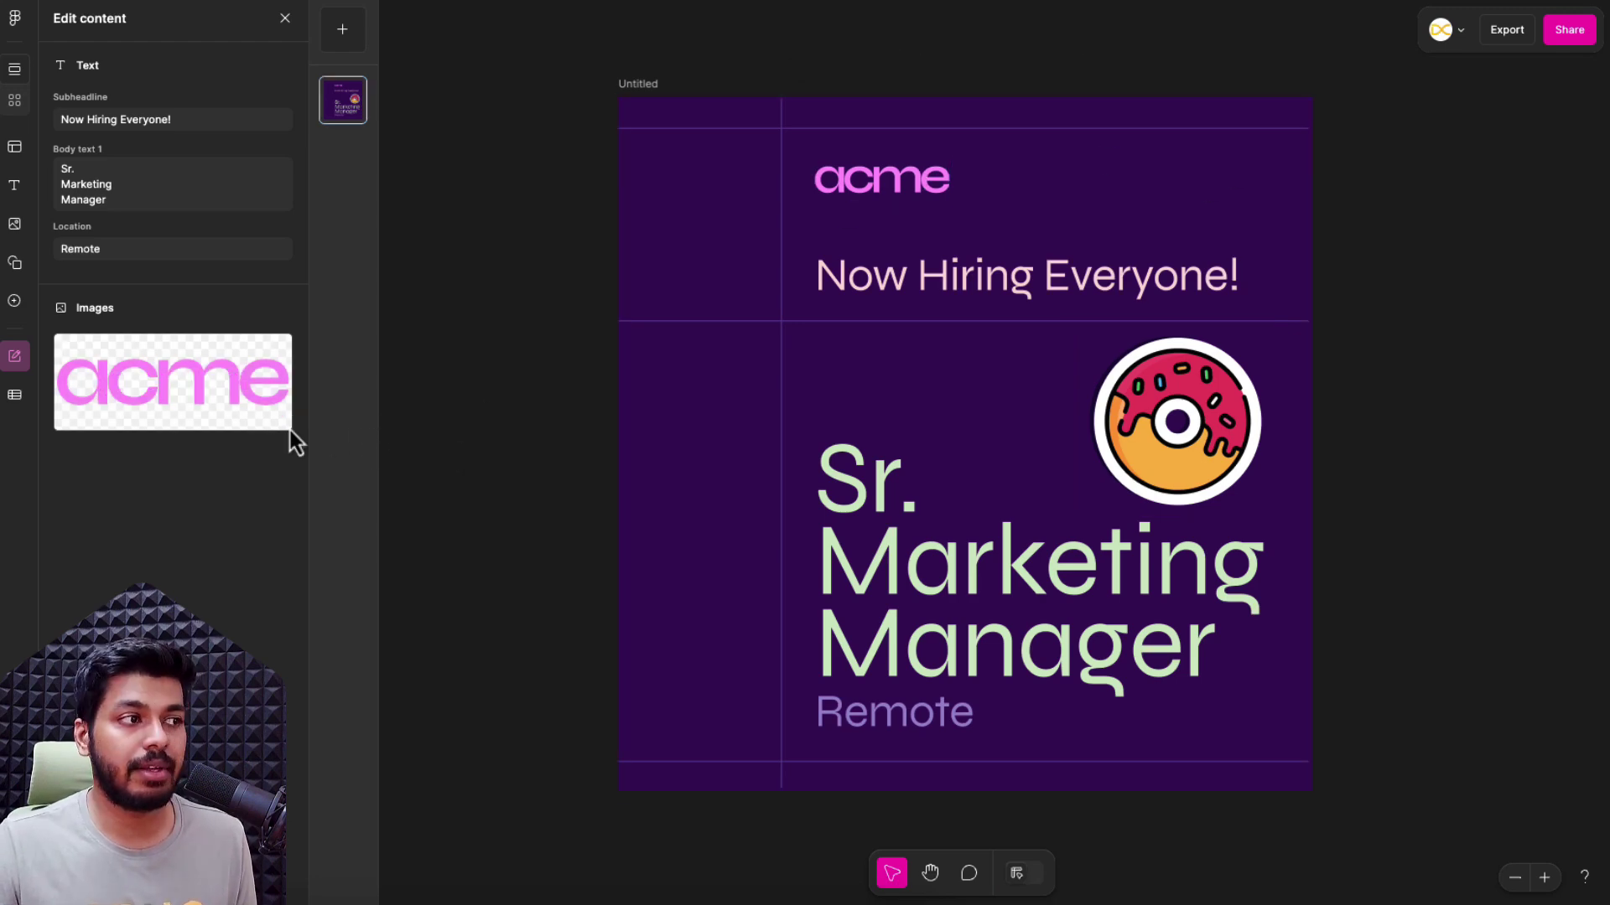
Upload Now_Hiring_Listings.csv from Downloads as the Bulk create data source.
left_click(24, 400)
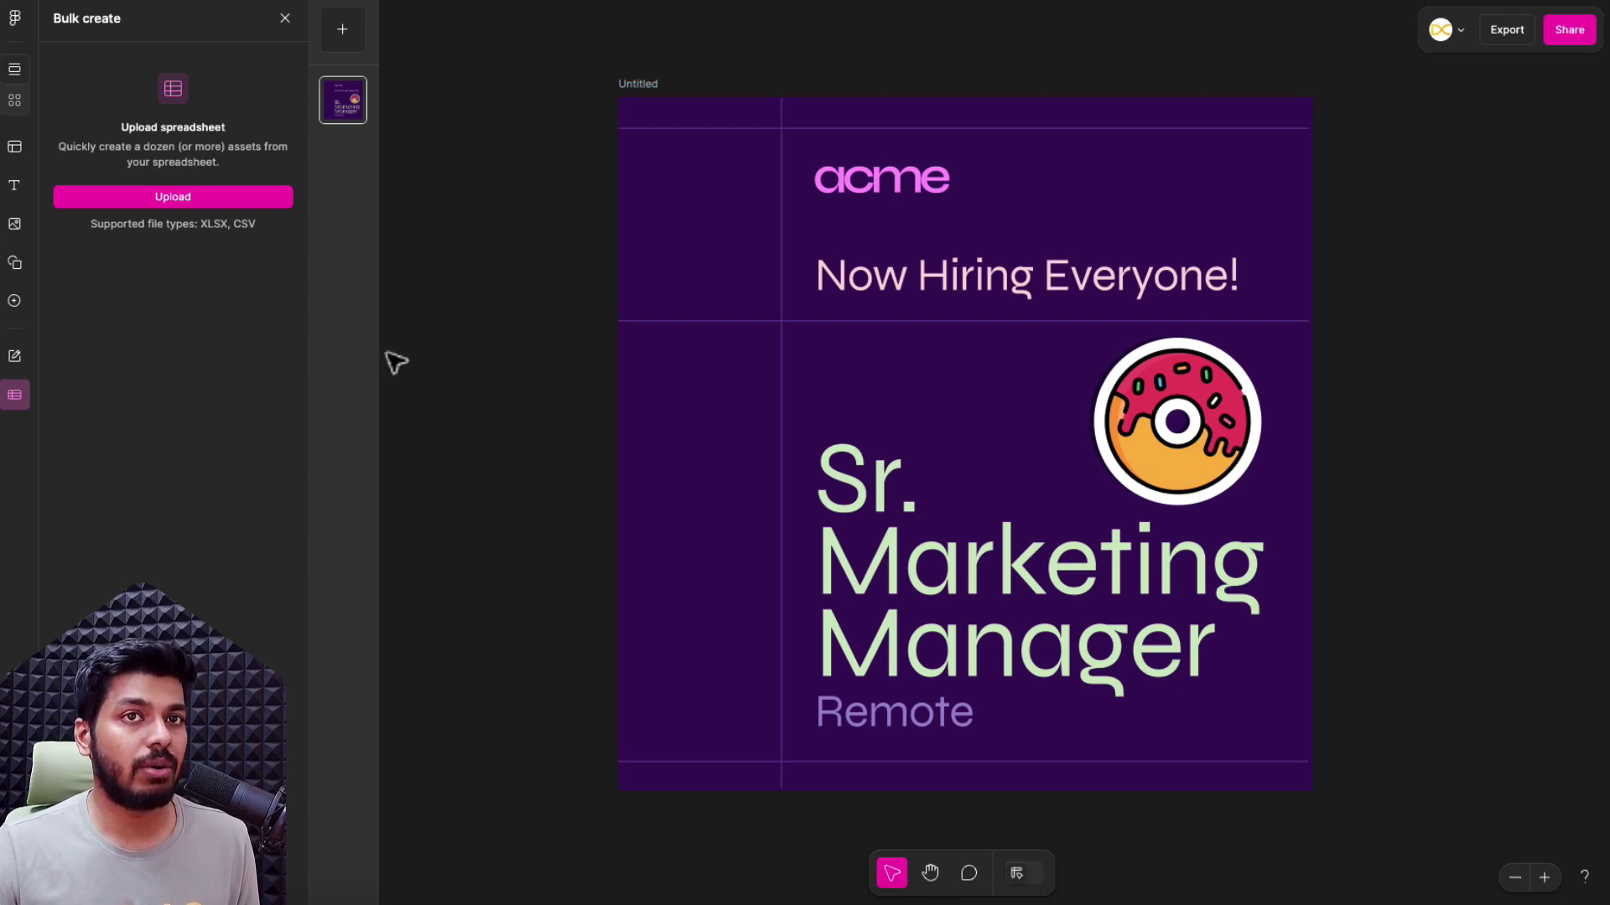
left_click(185, 200)
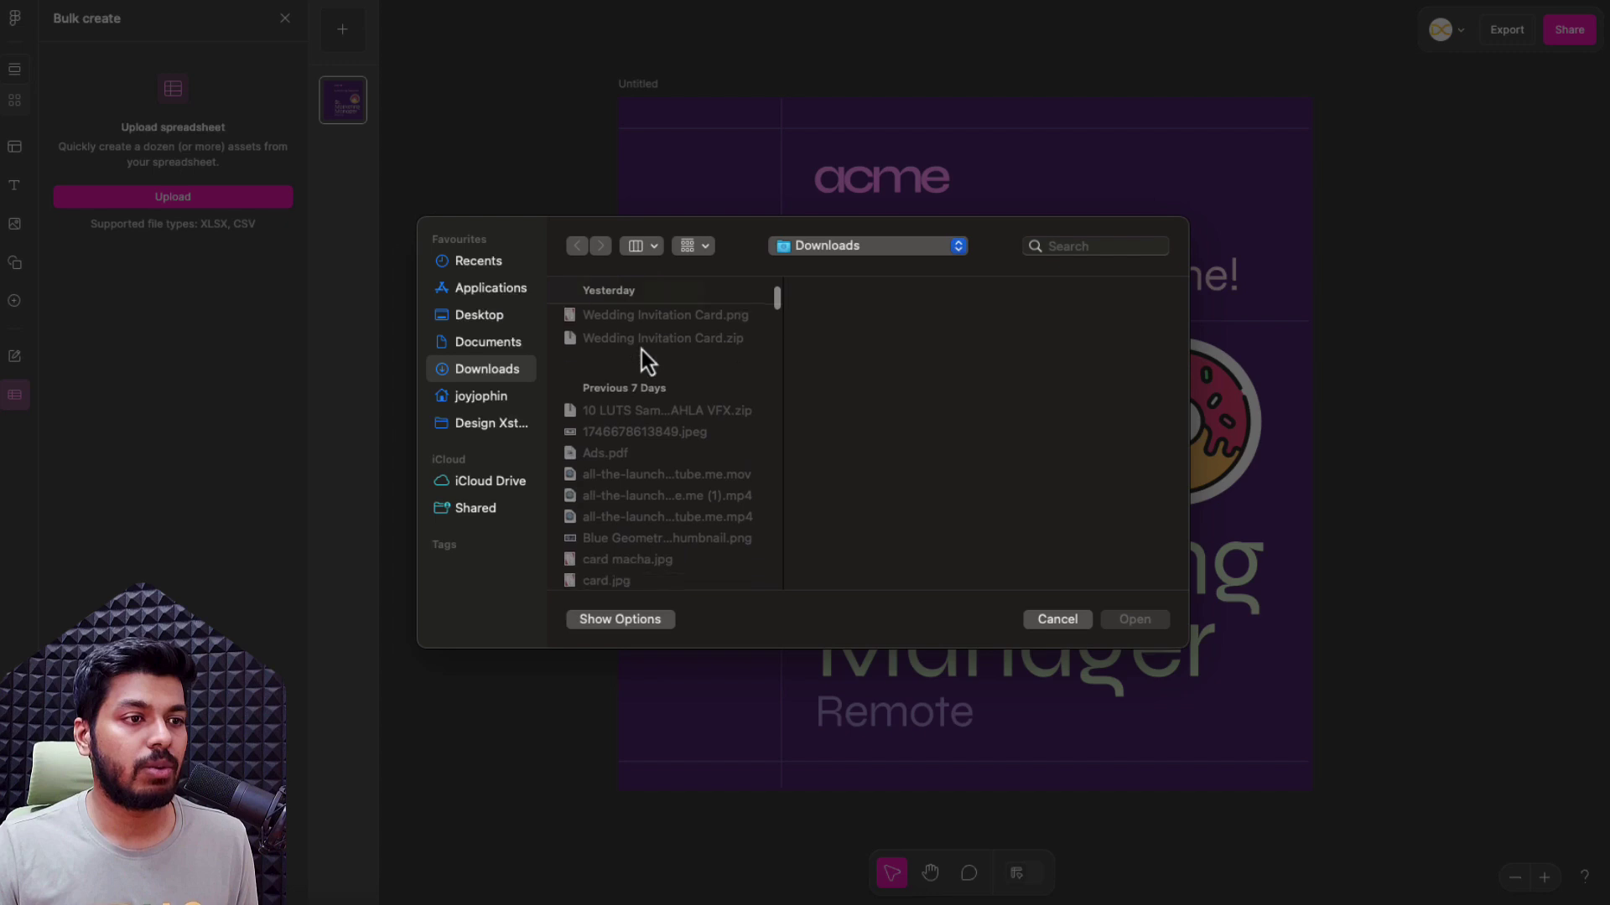
scroll(642, 350, "down", 5)
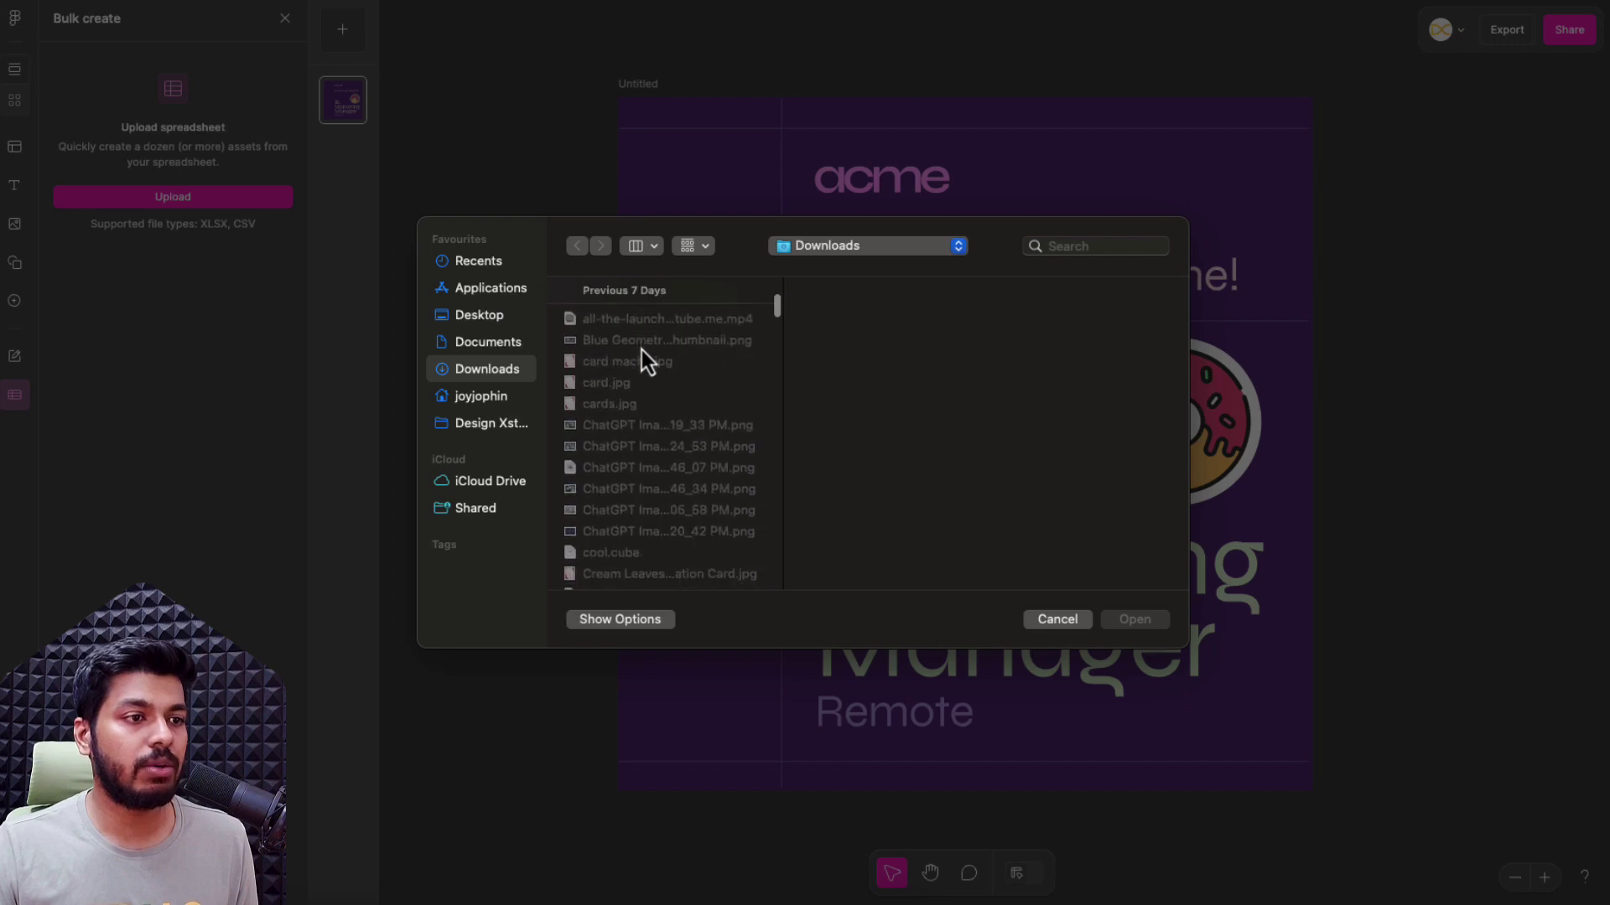
scroll(641, 350, "down", 5)
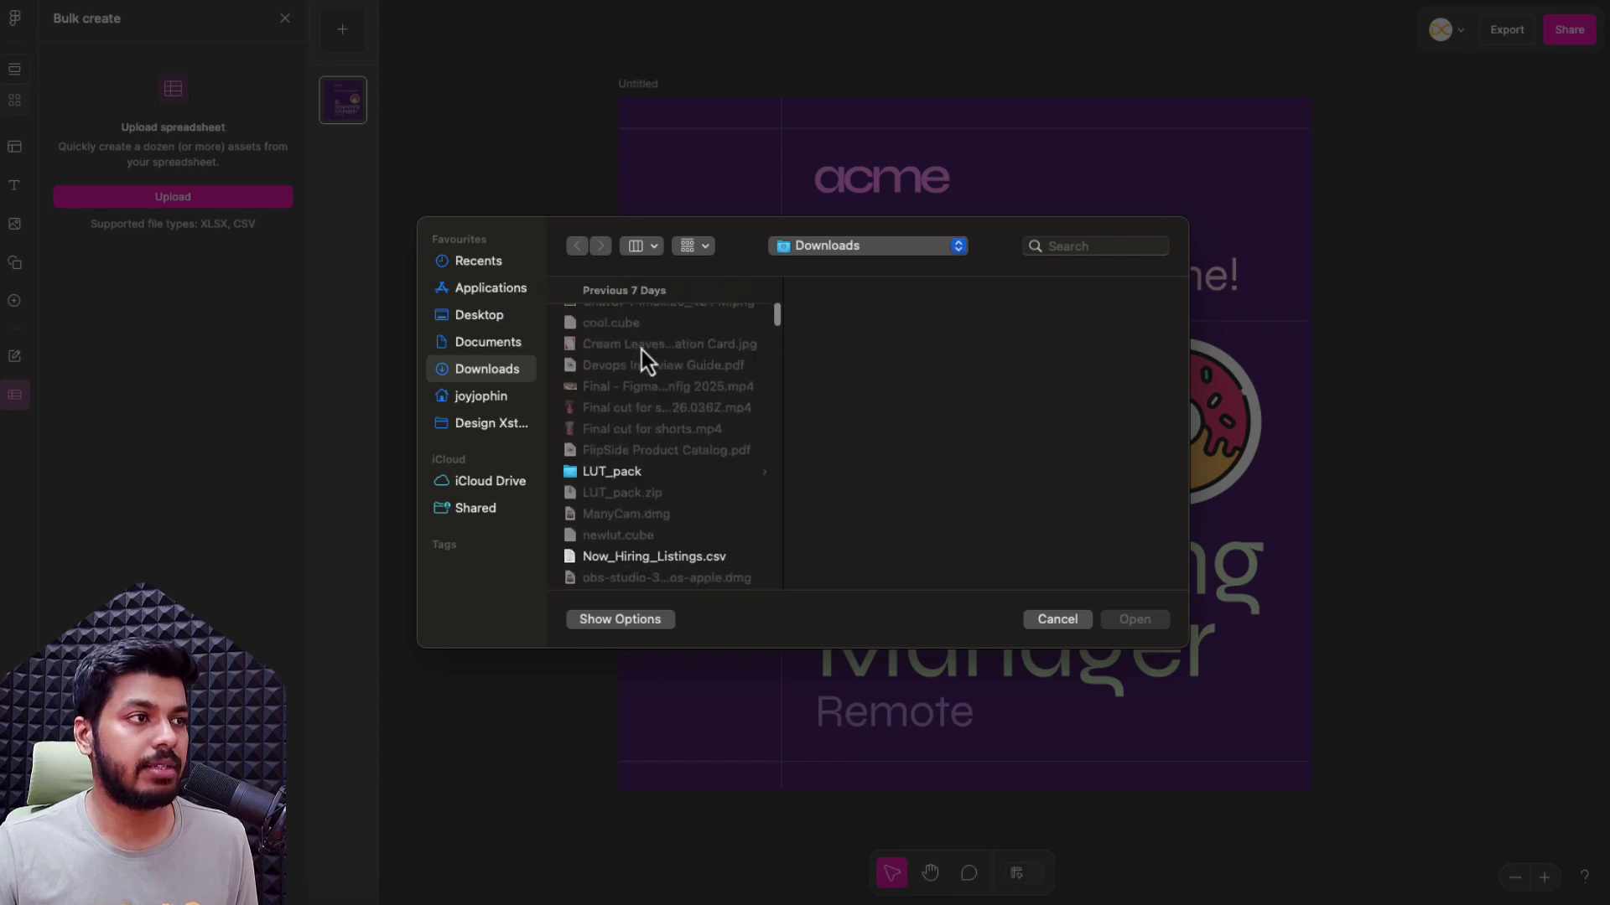
scroll(641, 350, "down", 3)
left_click(725, 470)
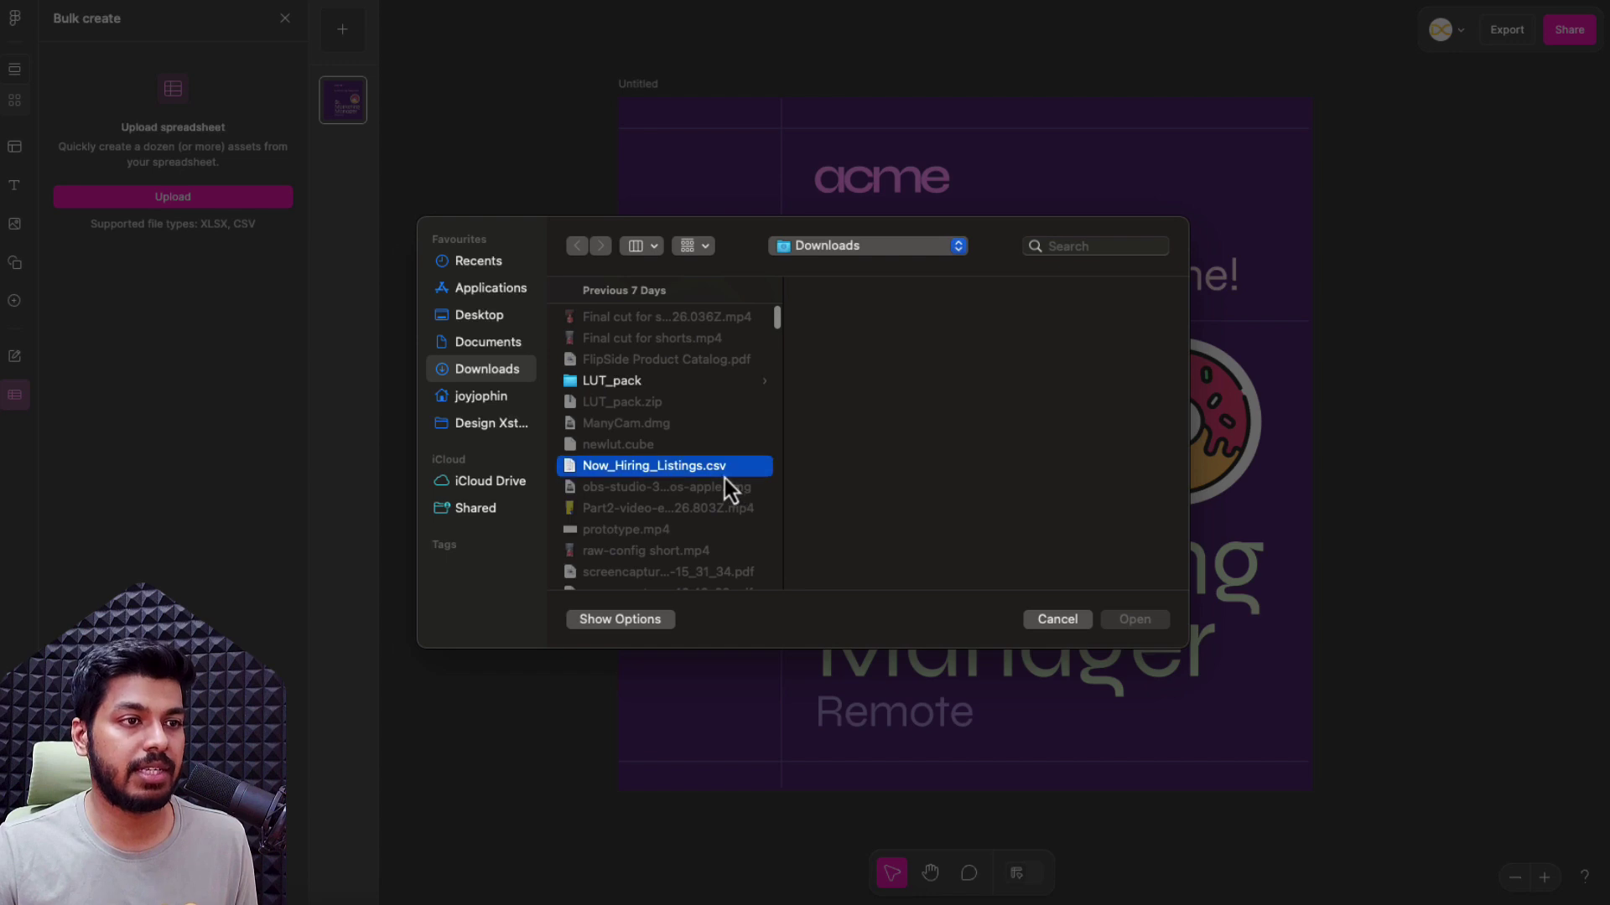
key("space")
left_click(1148, 627)
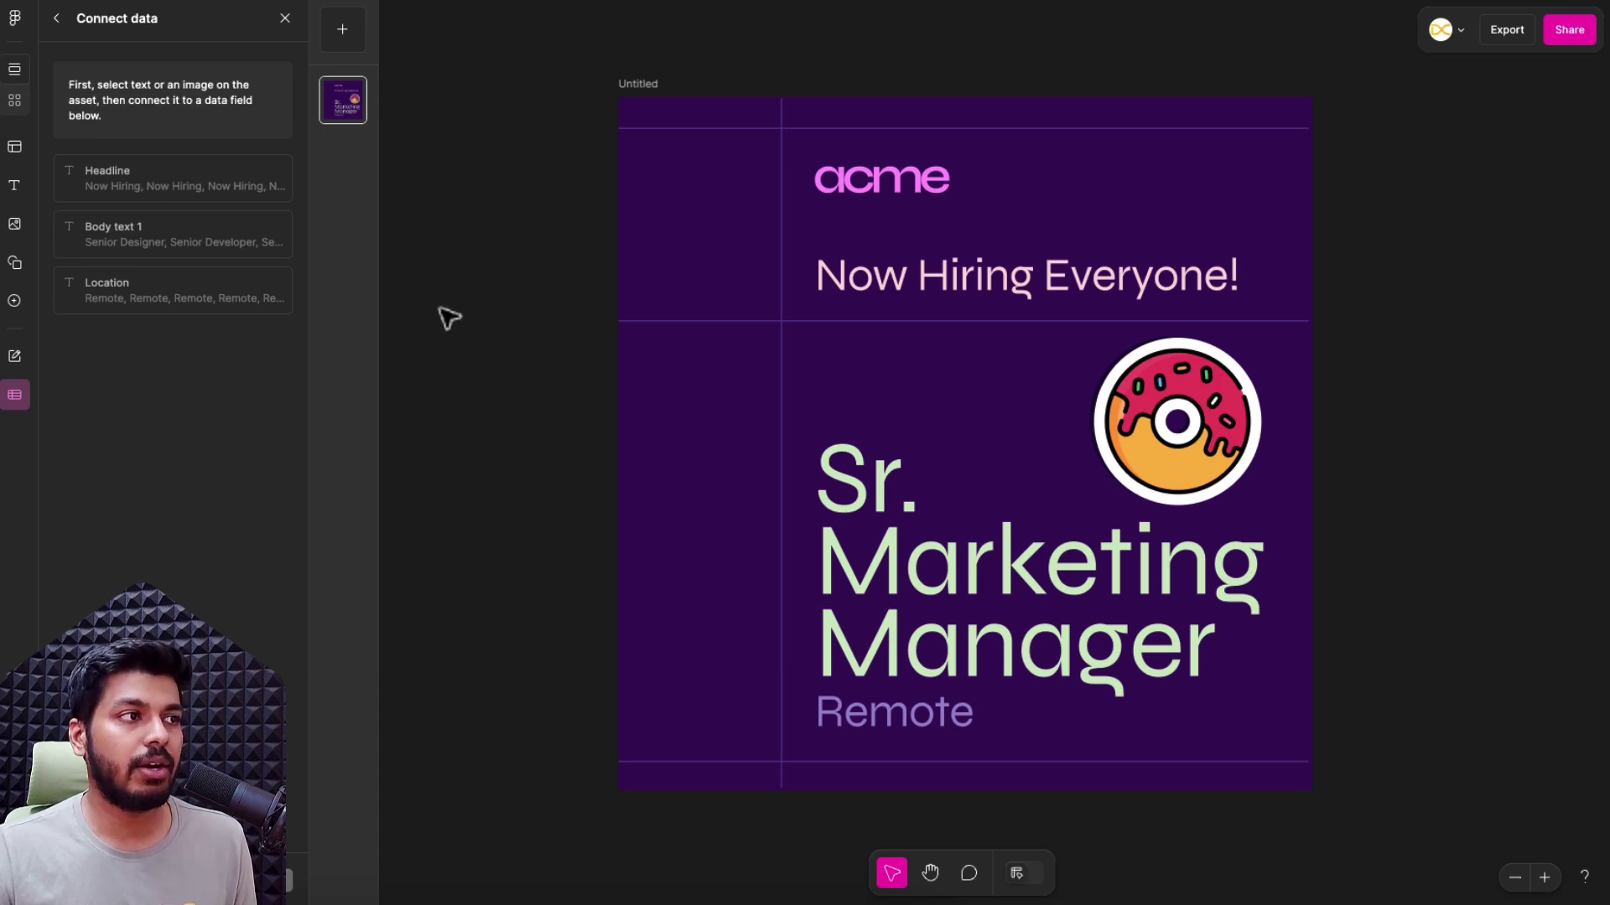
Connect Now Hiring Everyone! to Headline, Sr. Marketing Manager to Body text 1, and Remote to Location.
left_click(930, 290)
left_click(158, 187)
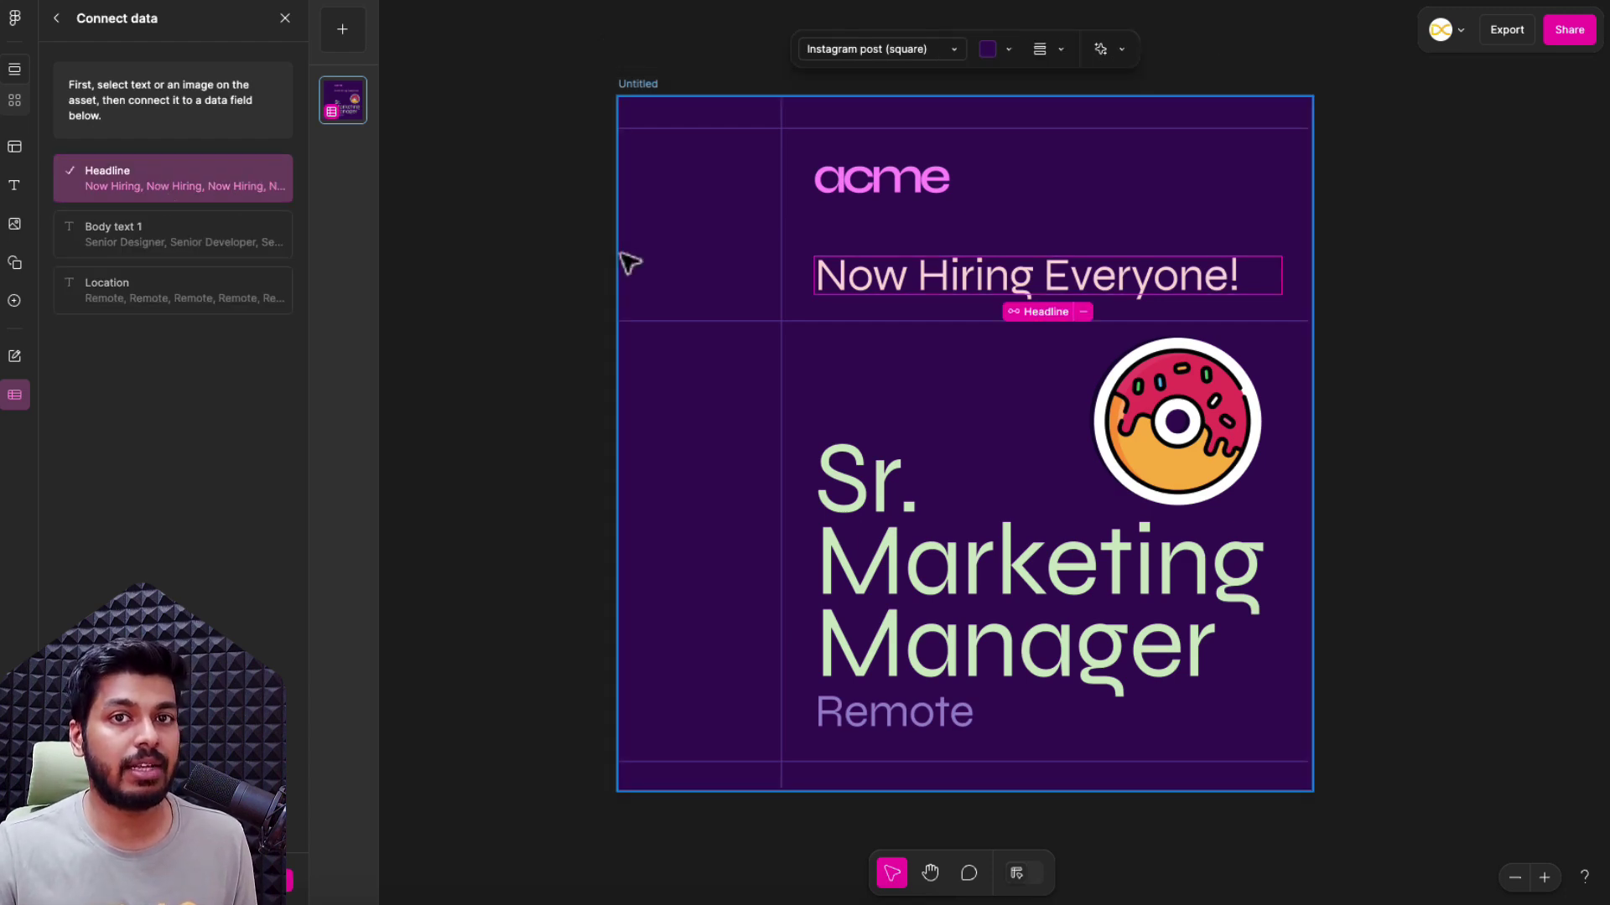
left_click(922, 558)
left_click(144, 243)
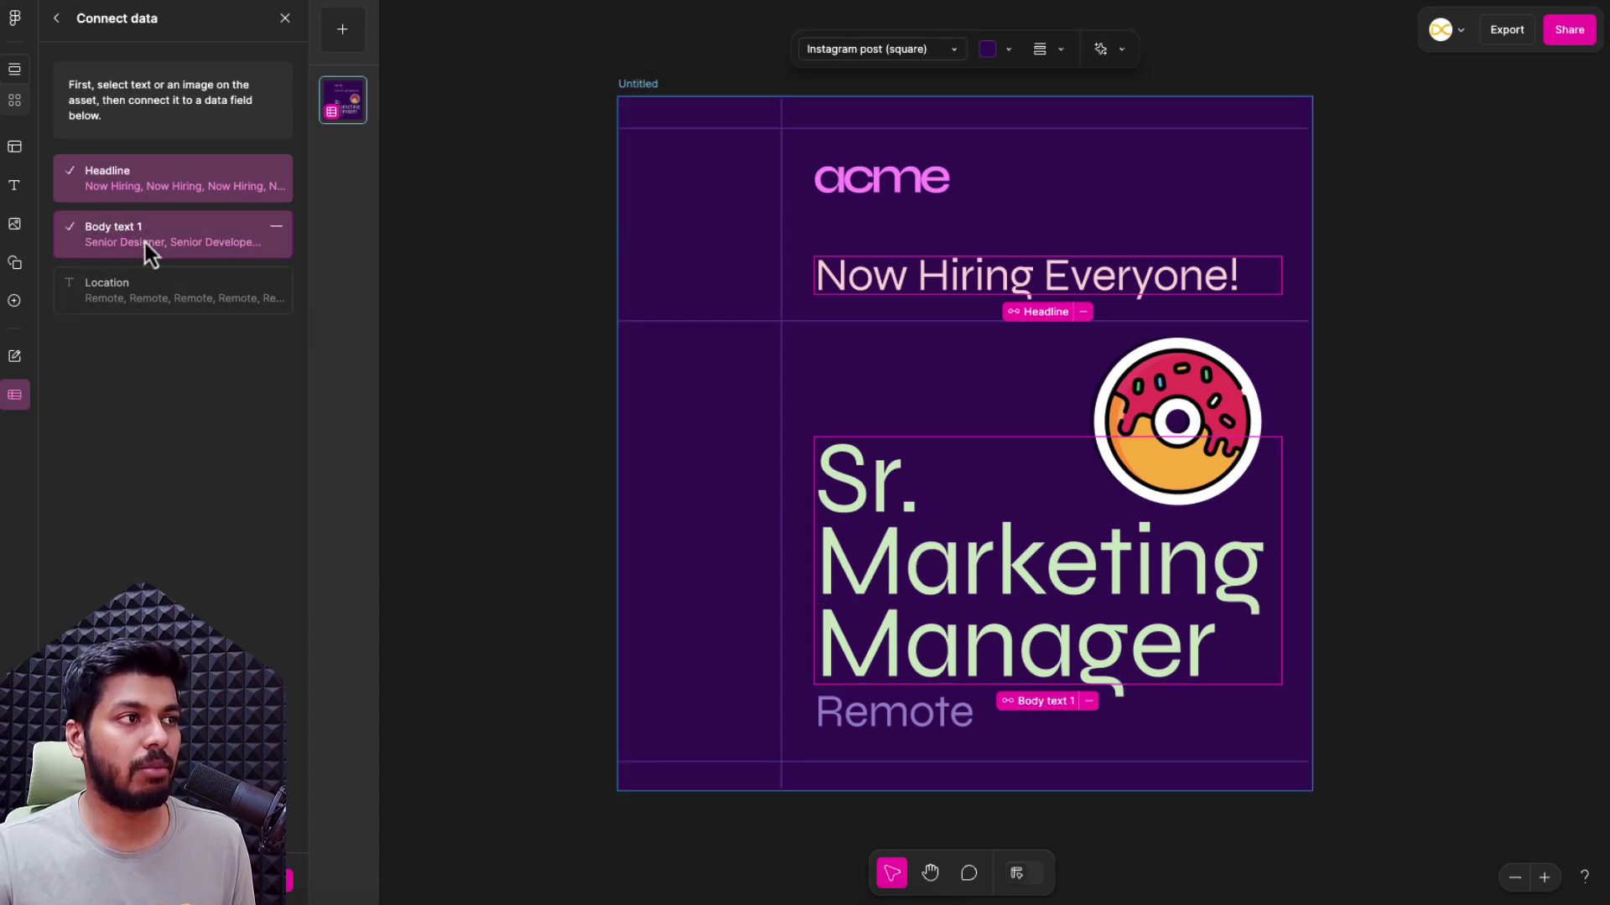
left_click(922, 717)
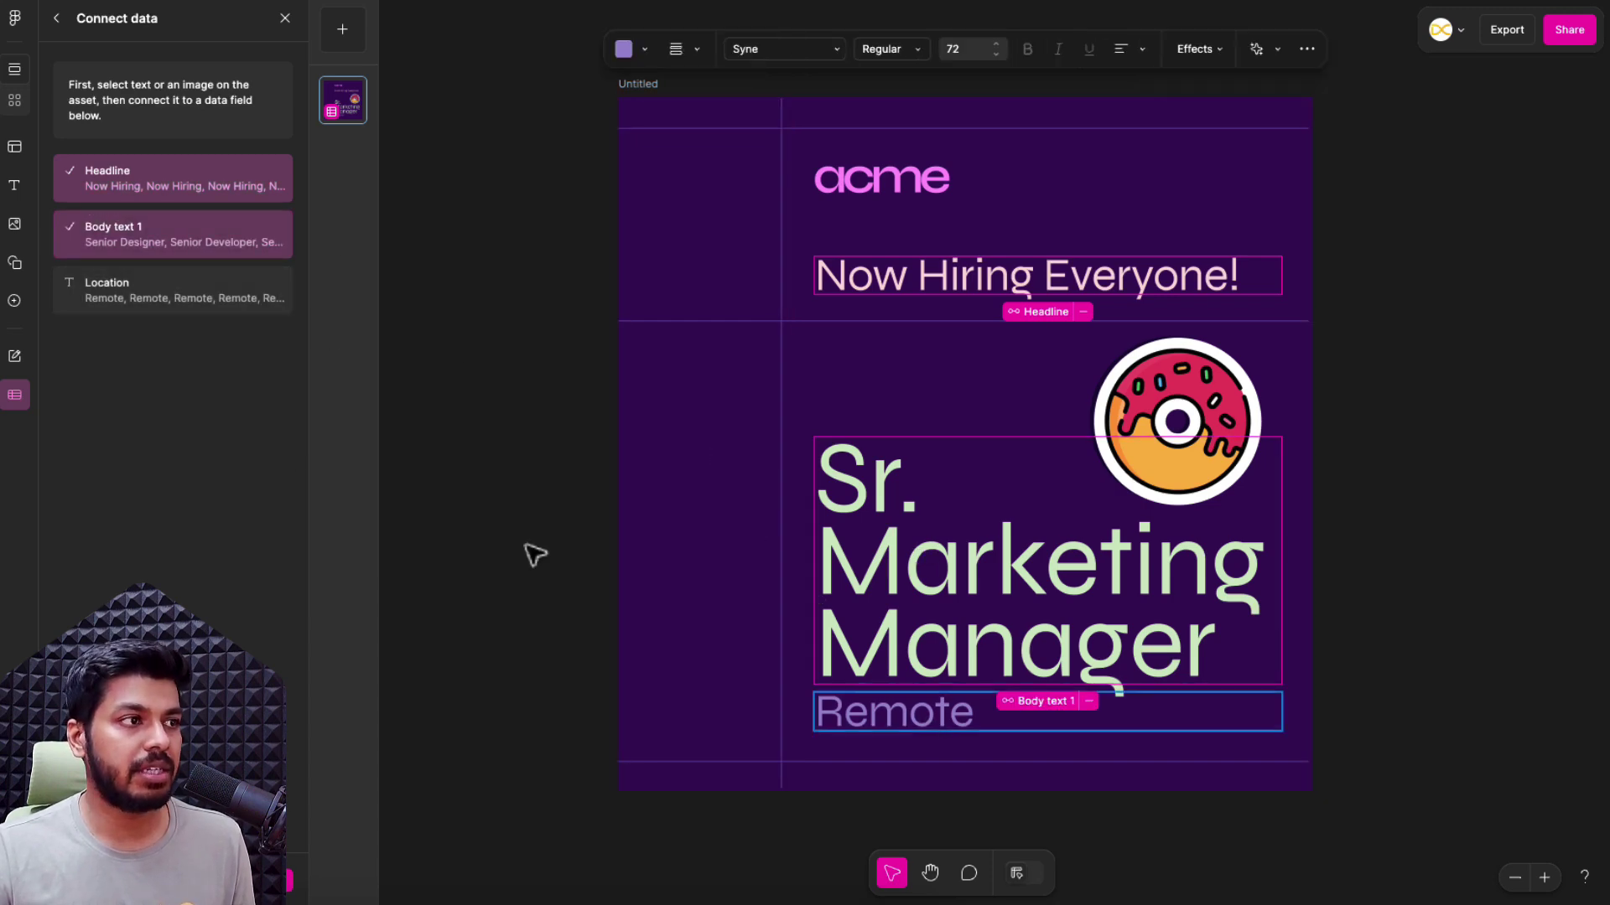
left_click(123, 303)
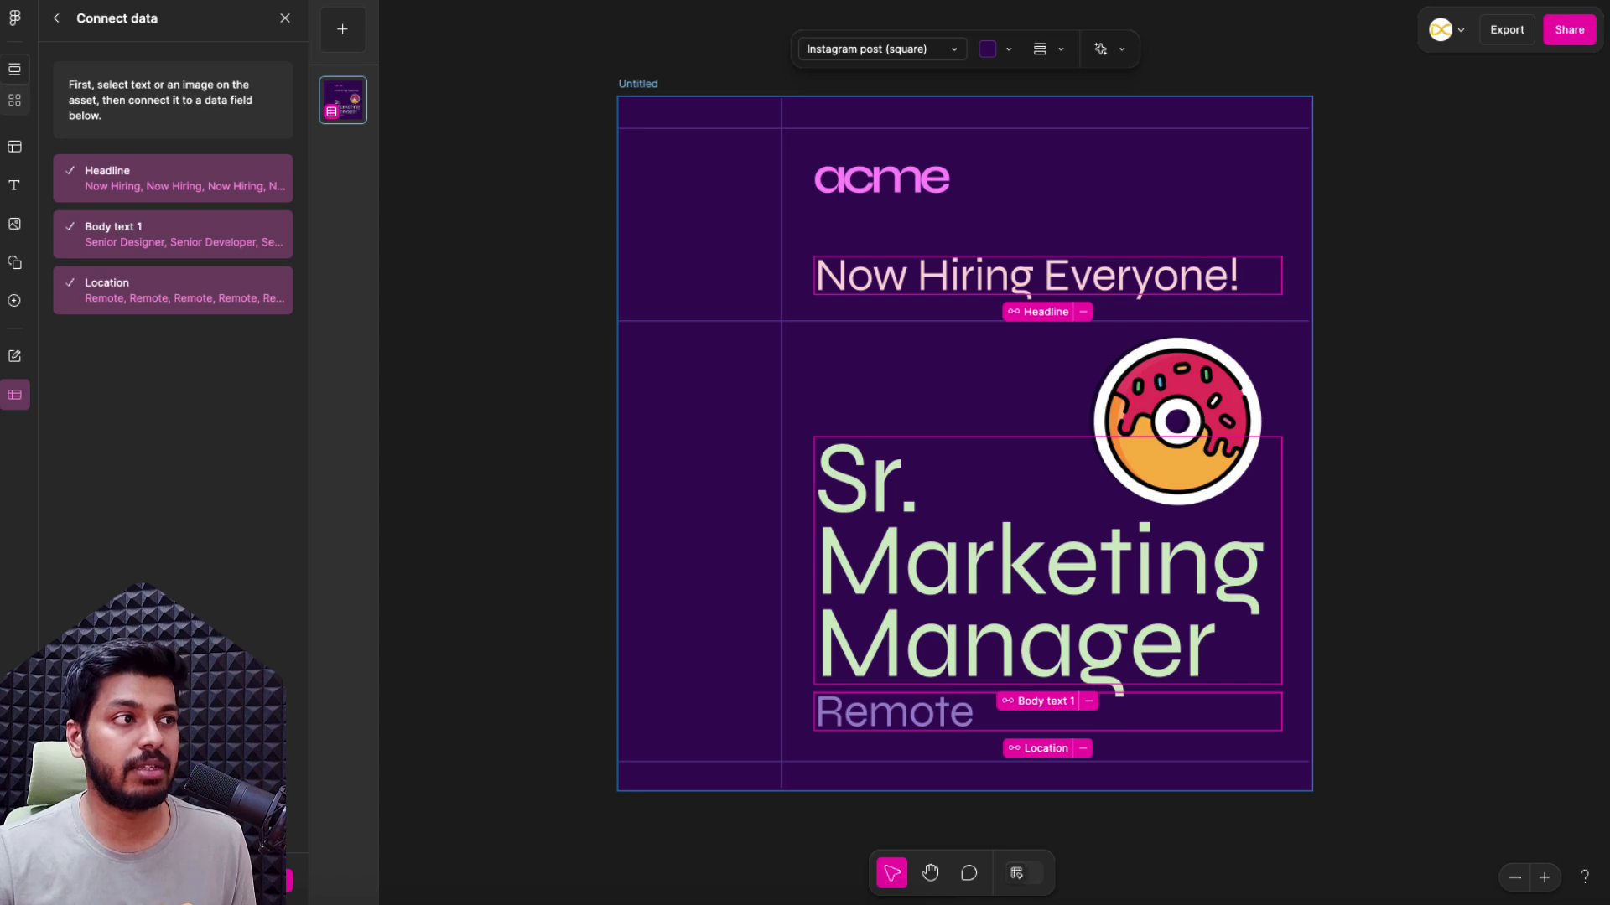
Create the 20 poster assets and pan across the canvas to review the Senior roles.
left_click(289, 880)
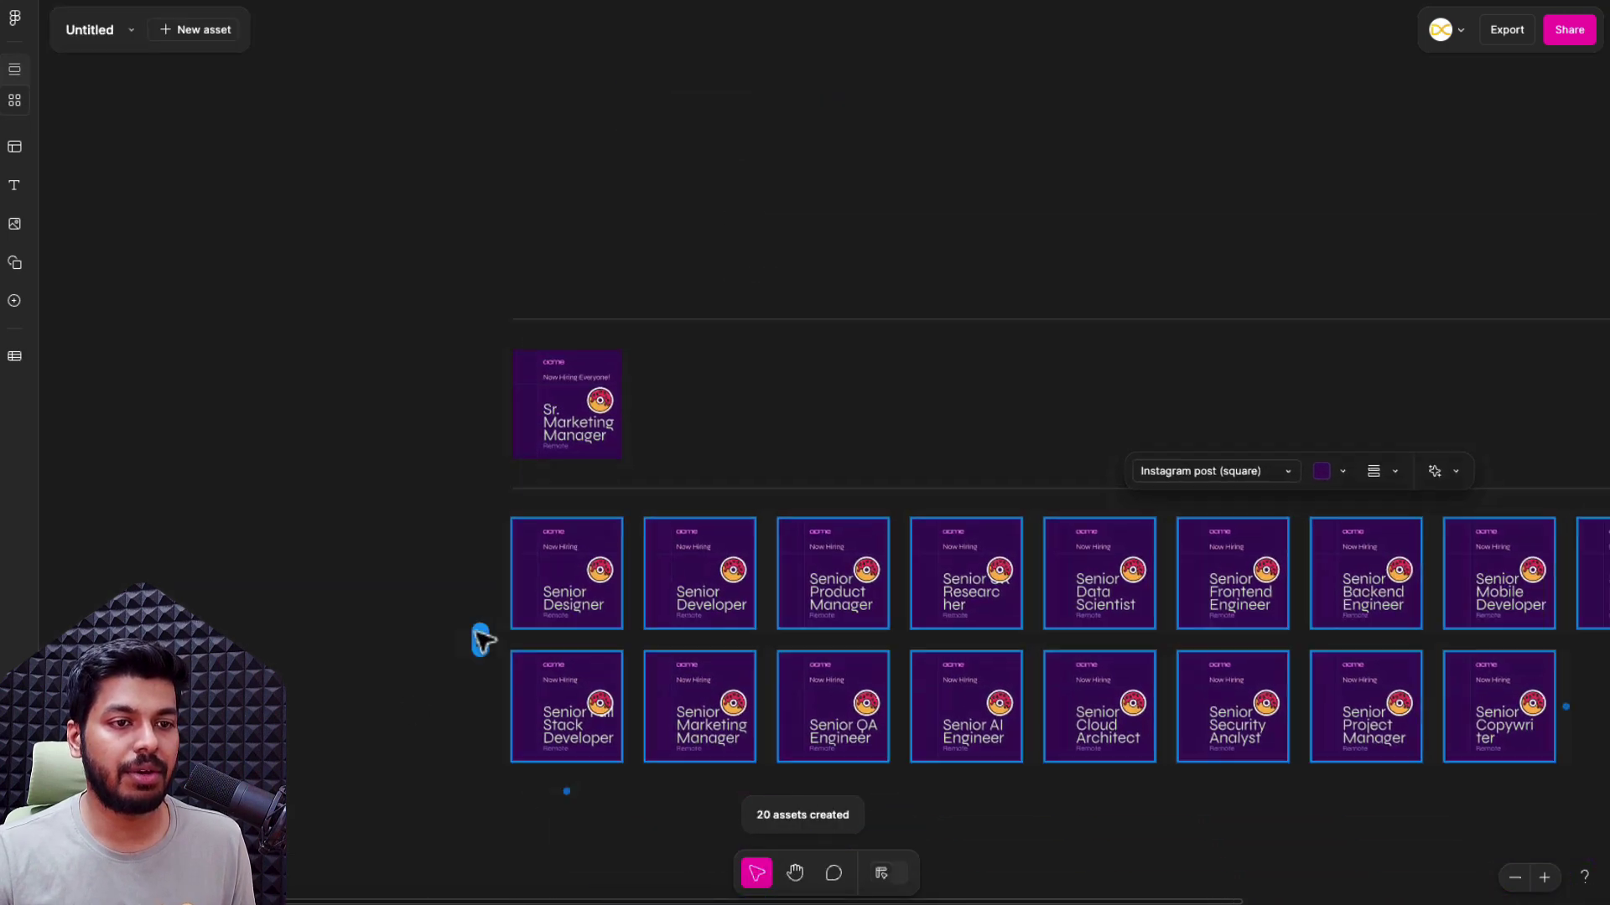
scroll(484, 643, "right", 10)
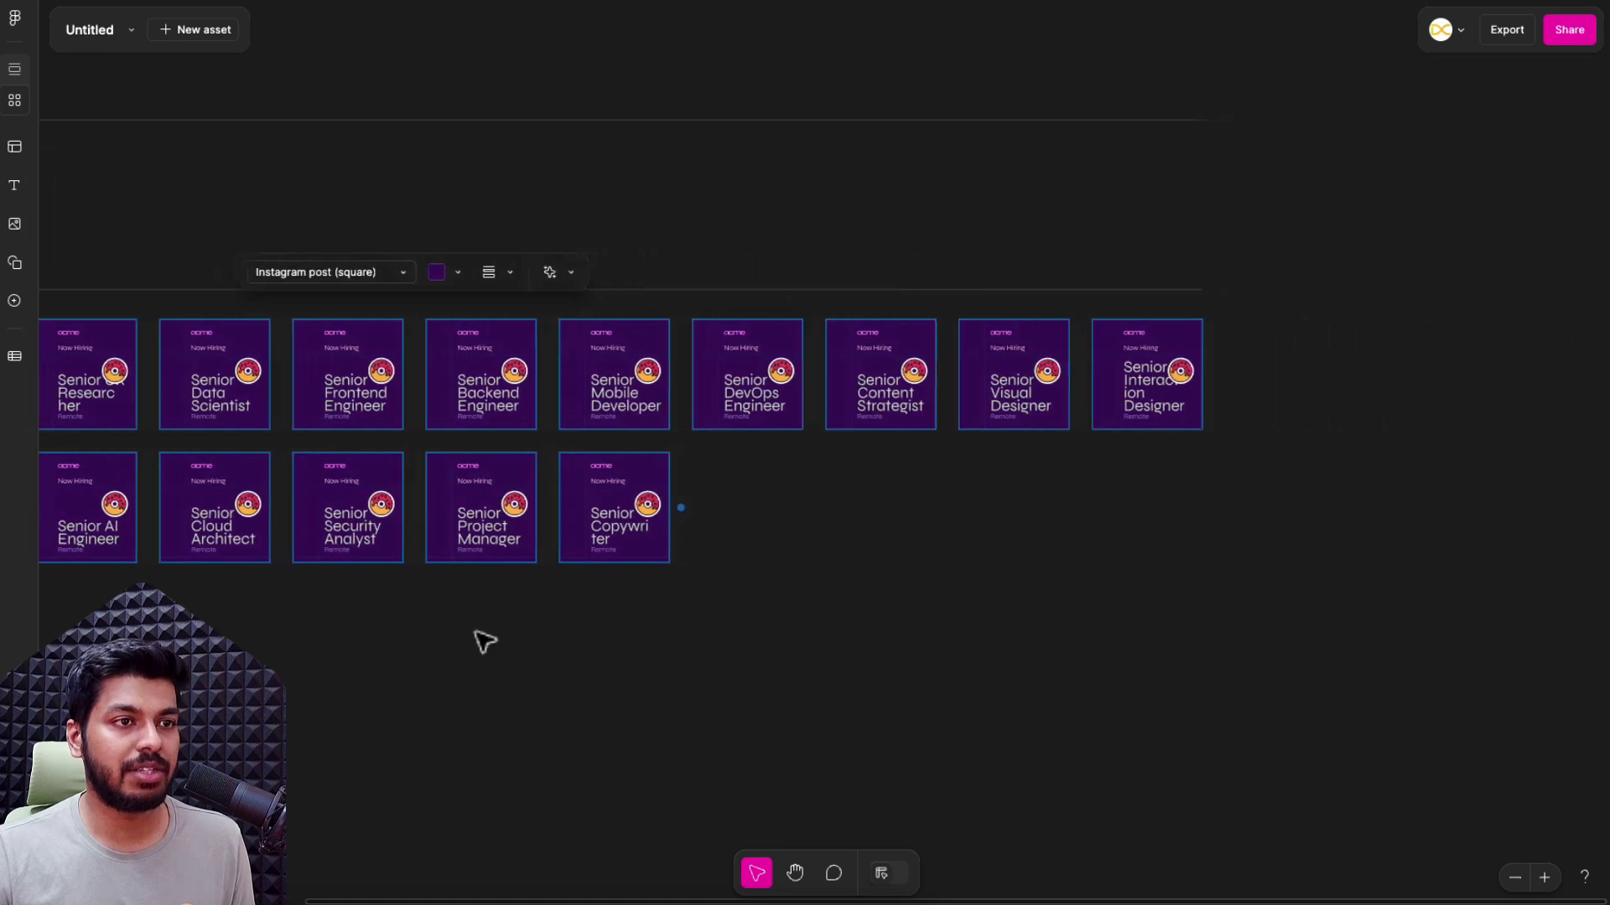
scroll(937, 467, "left", 15)
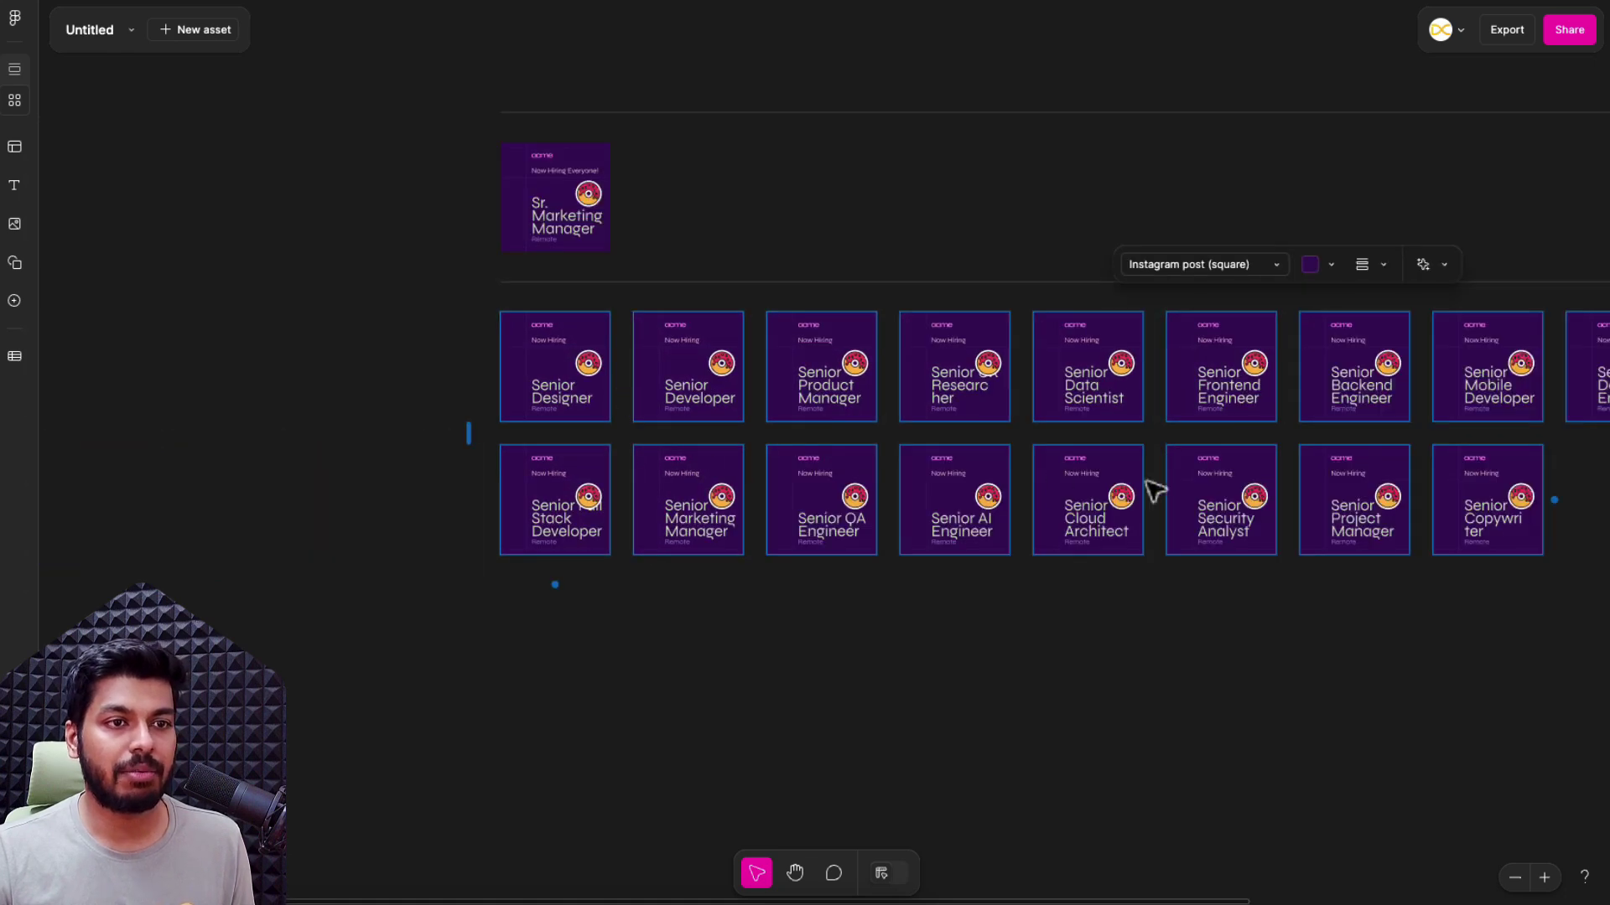
scroll(556, 550, "up", 5)
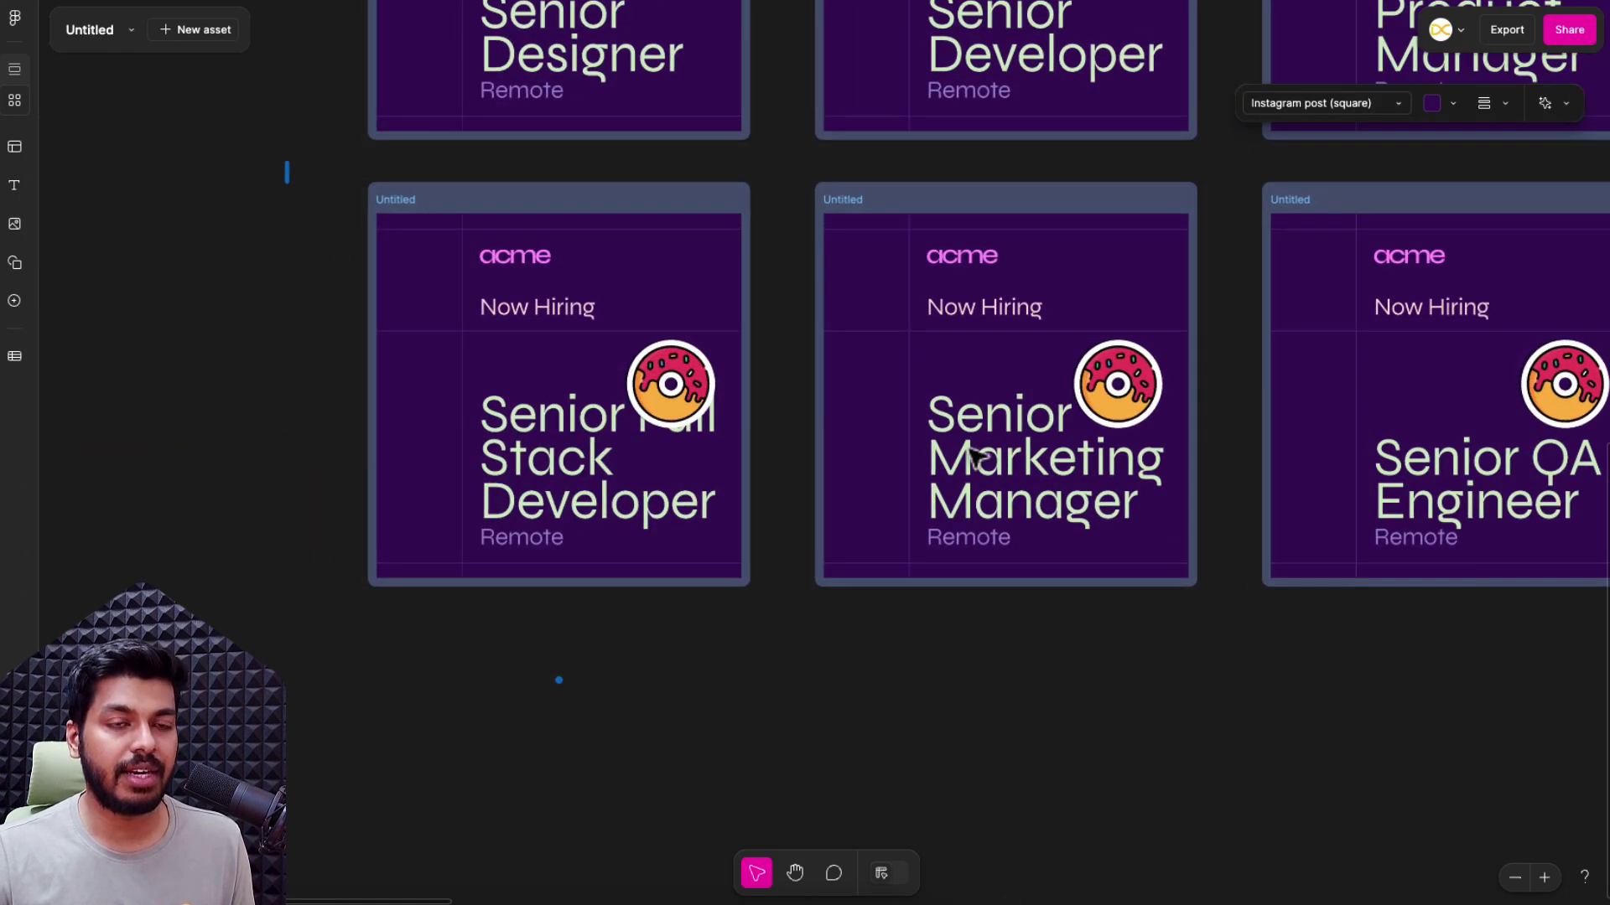
scroll(776, 495, "right", 9)
scroll(1199, 482, "right", 3)
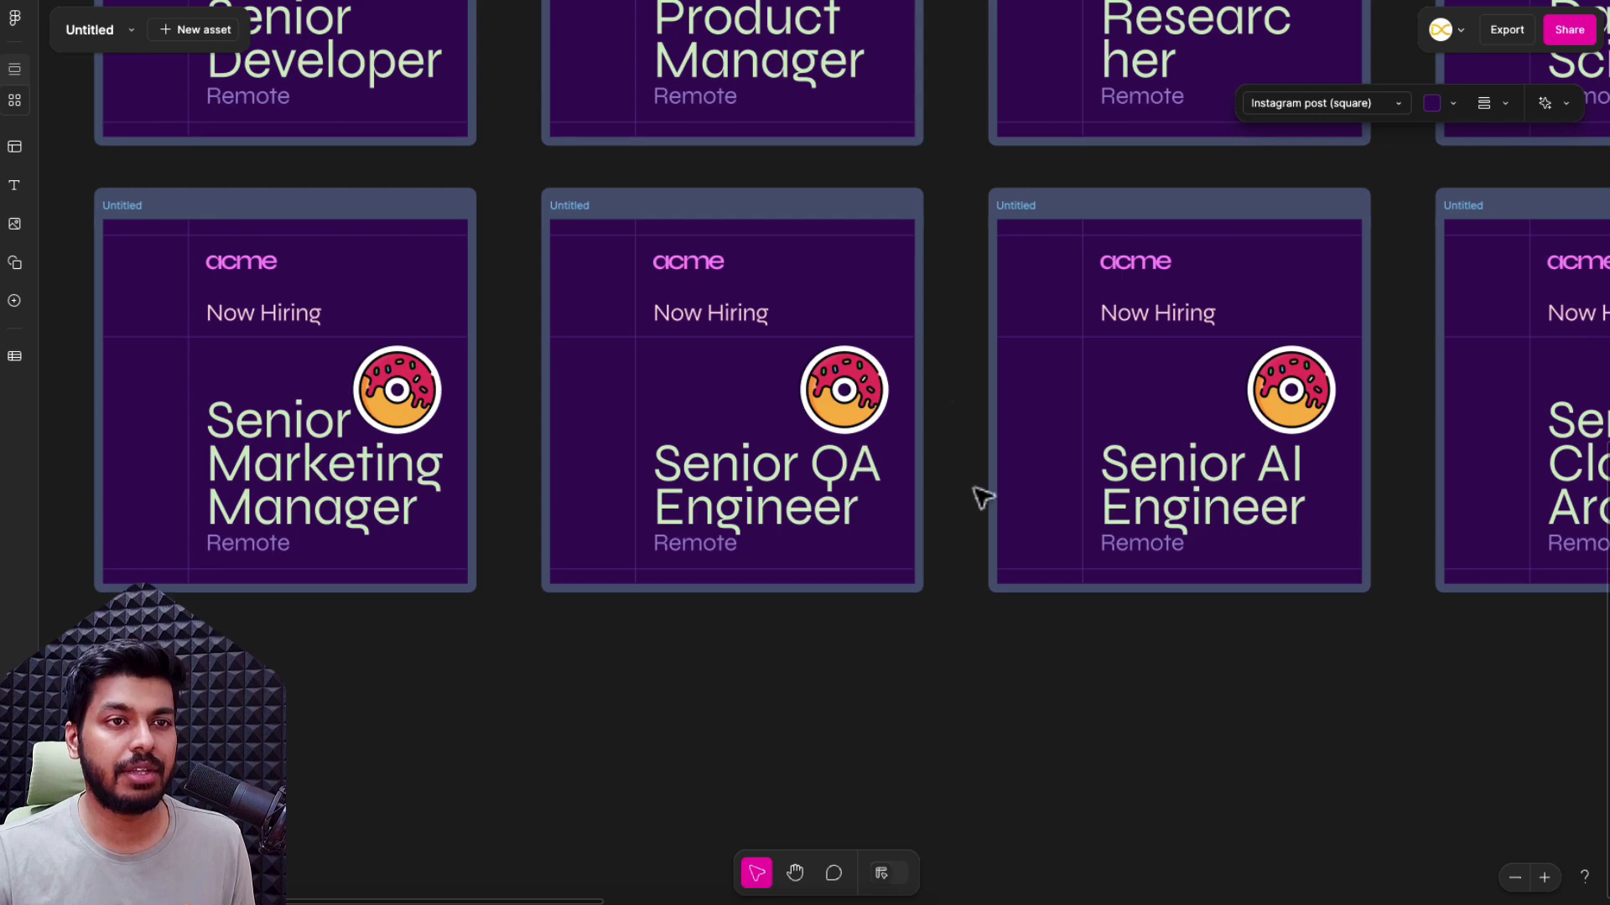
scroll(977, 494, "right", 1)
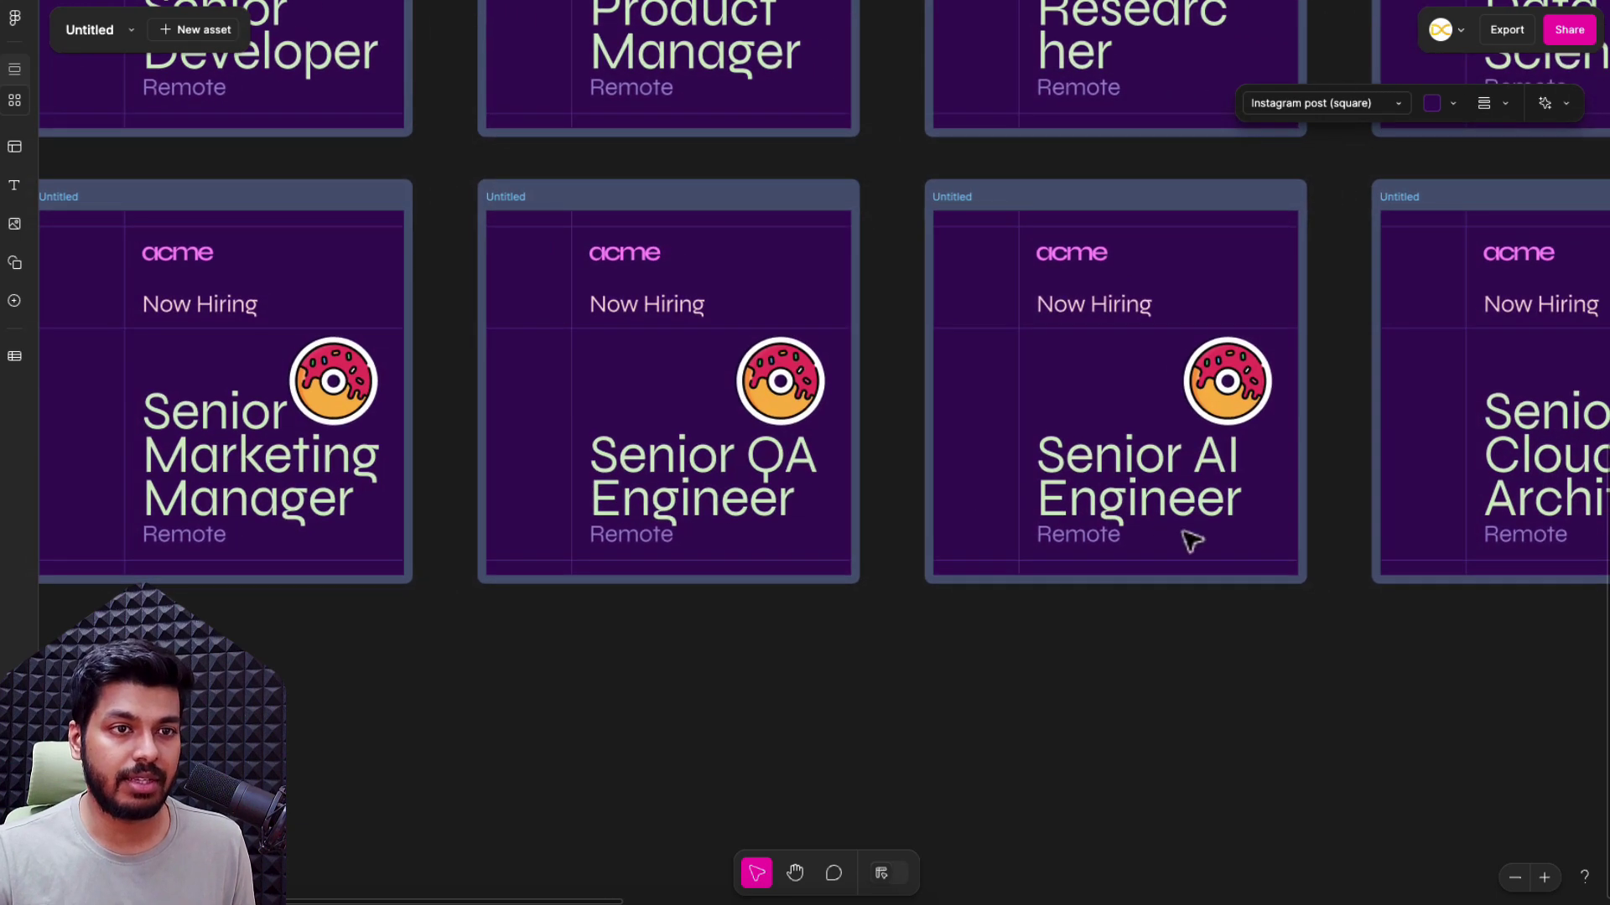
scroll(1185, 539, "right", 9)
scroll(1339, 507, "down", 10)
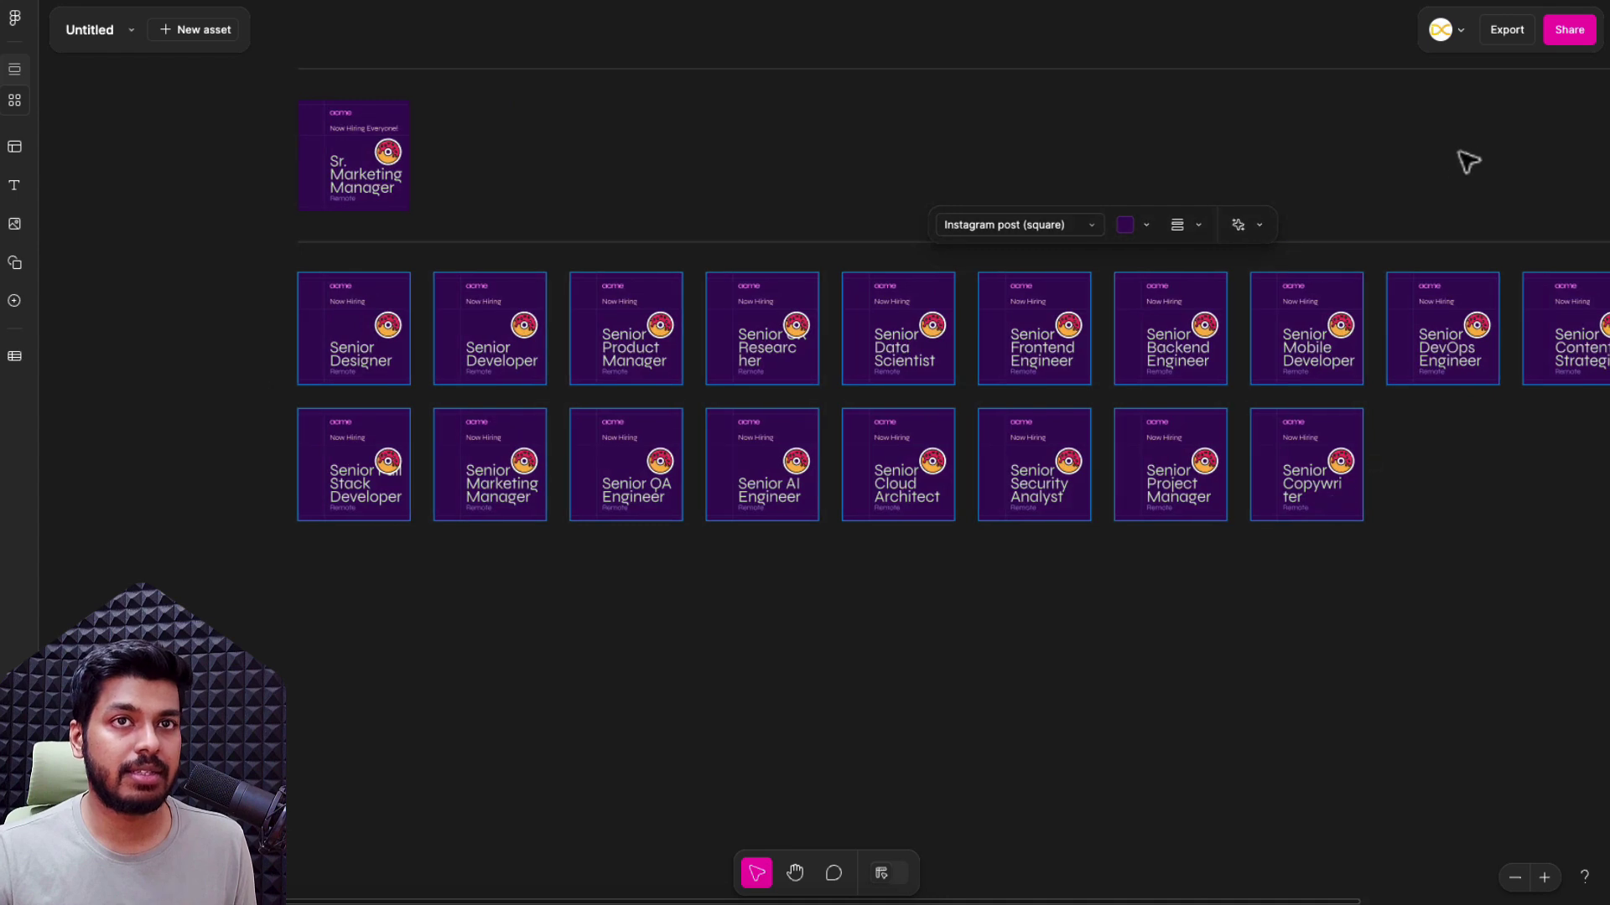
Set up export of all 20 posters as PNG at 1x and browse the previews.
left_click(1506, 40)
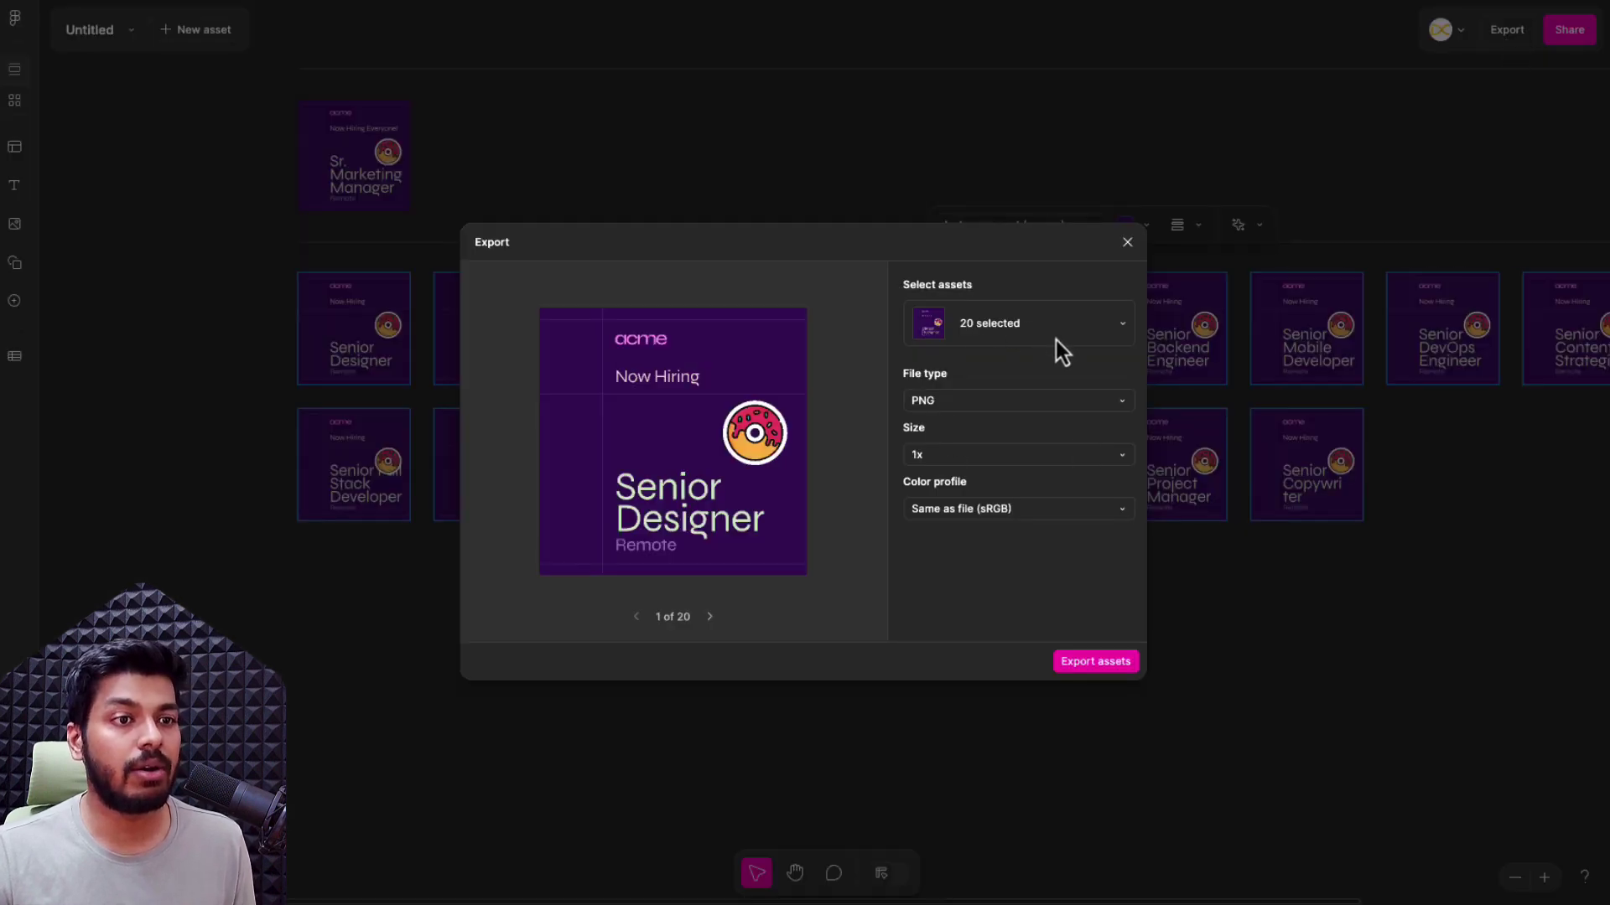
left_click(979, 404)
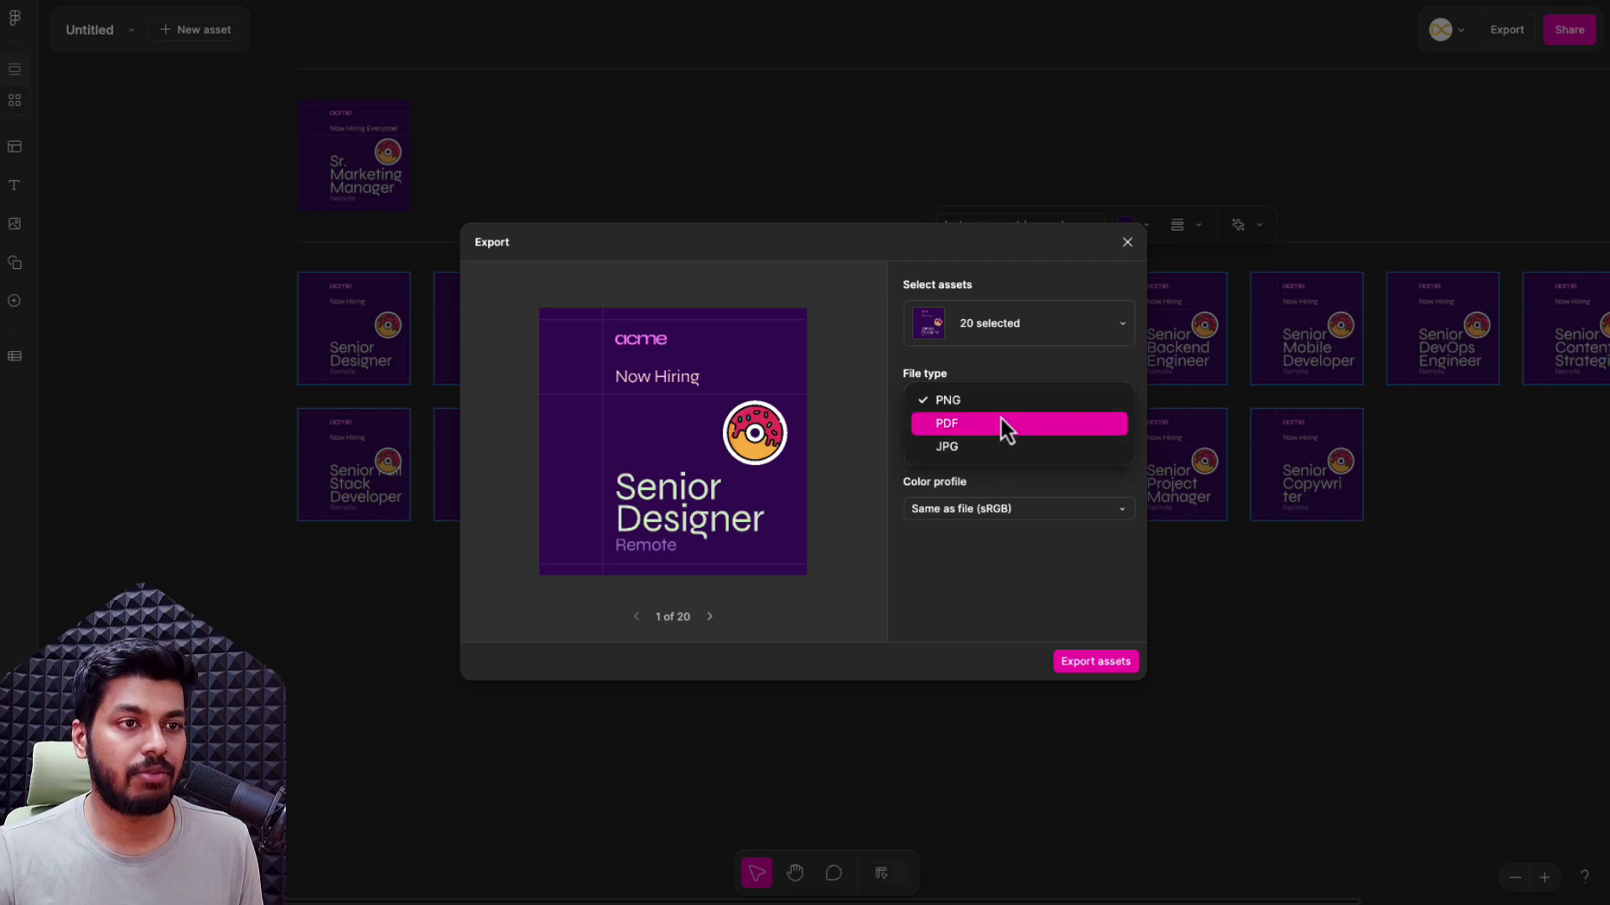
left_click(972, 572)
left_click(712, 618)
left_click(712, 617)
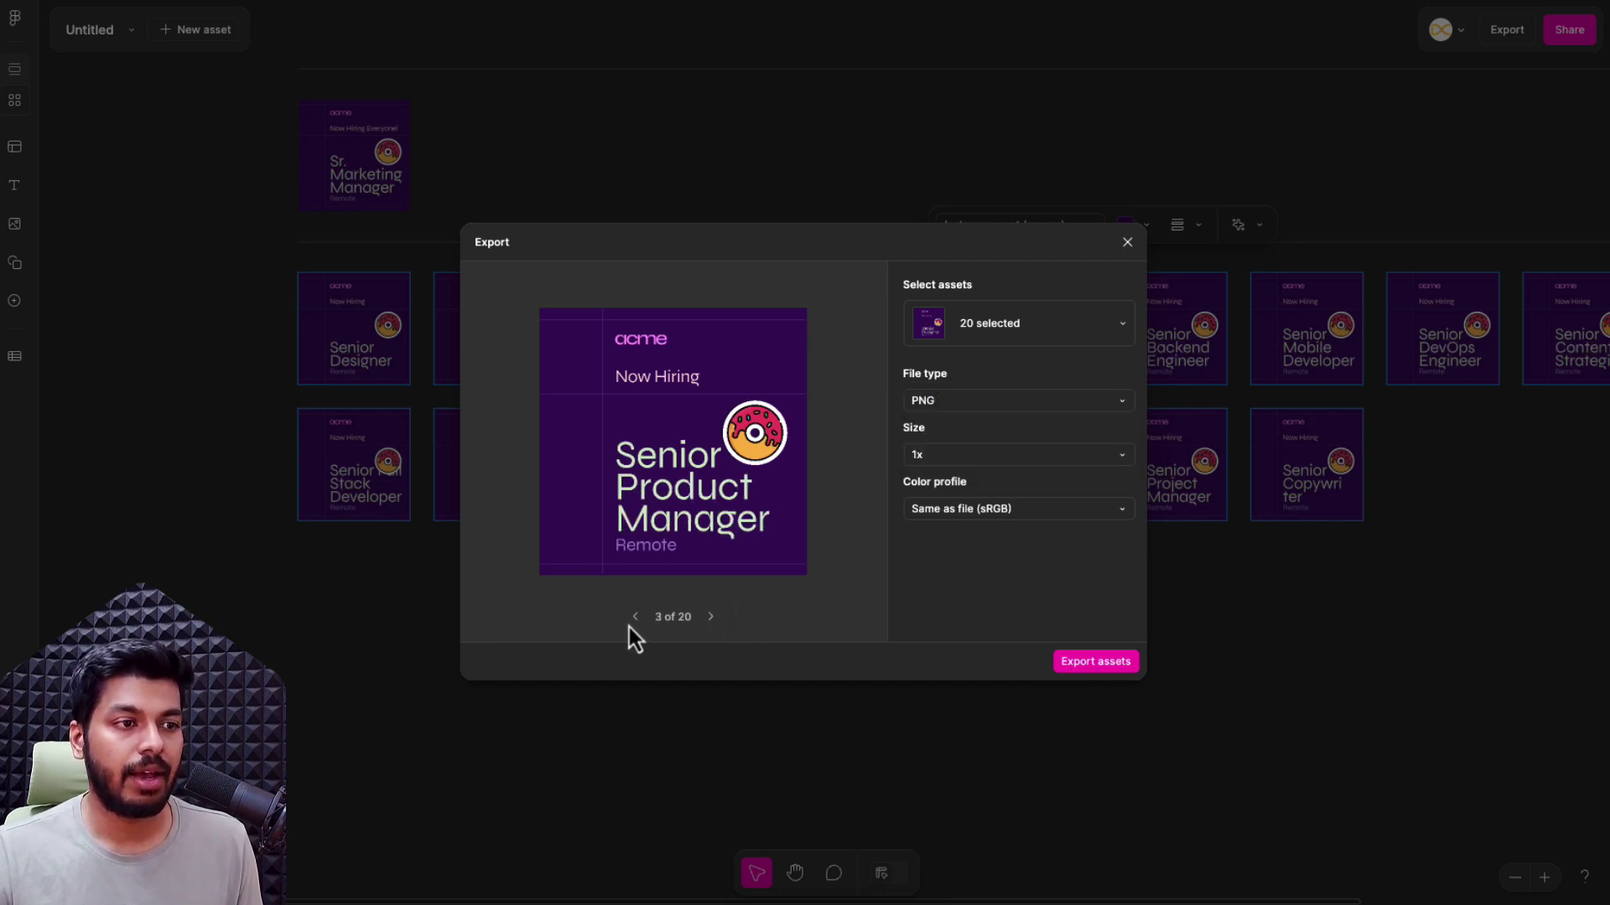
left_click(636, 621)
left_click(635, 621)
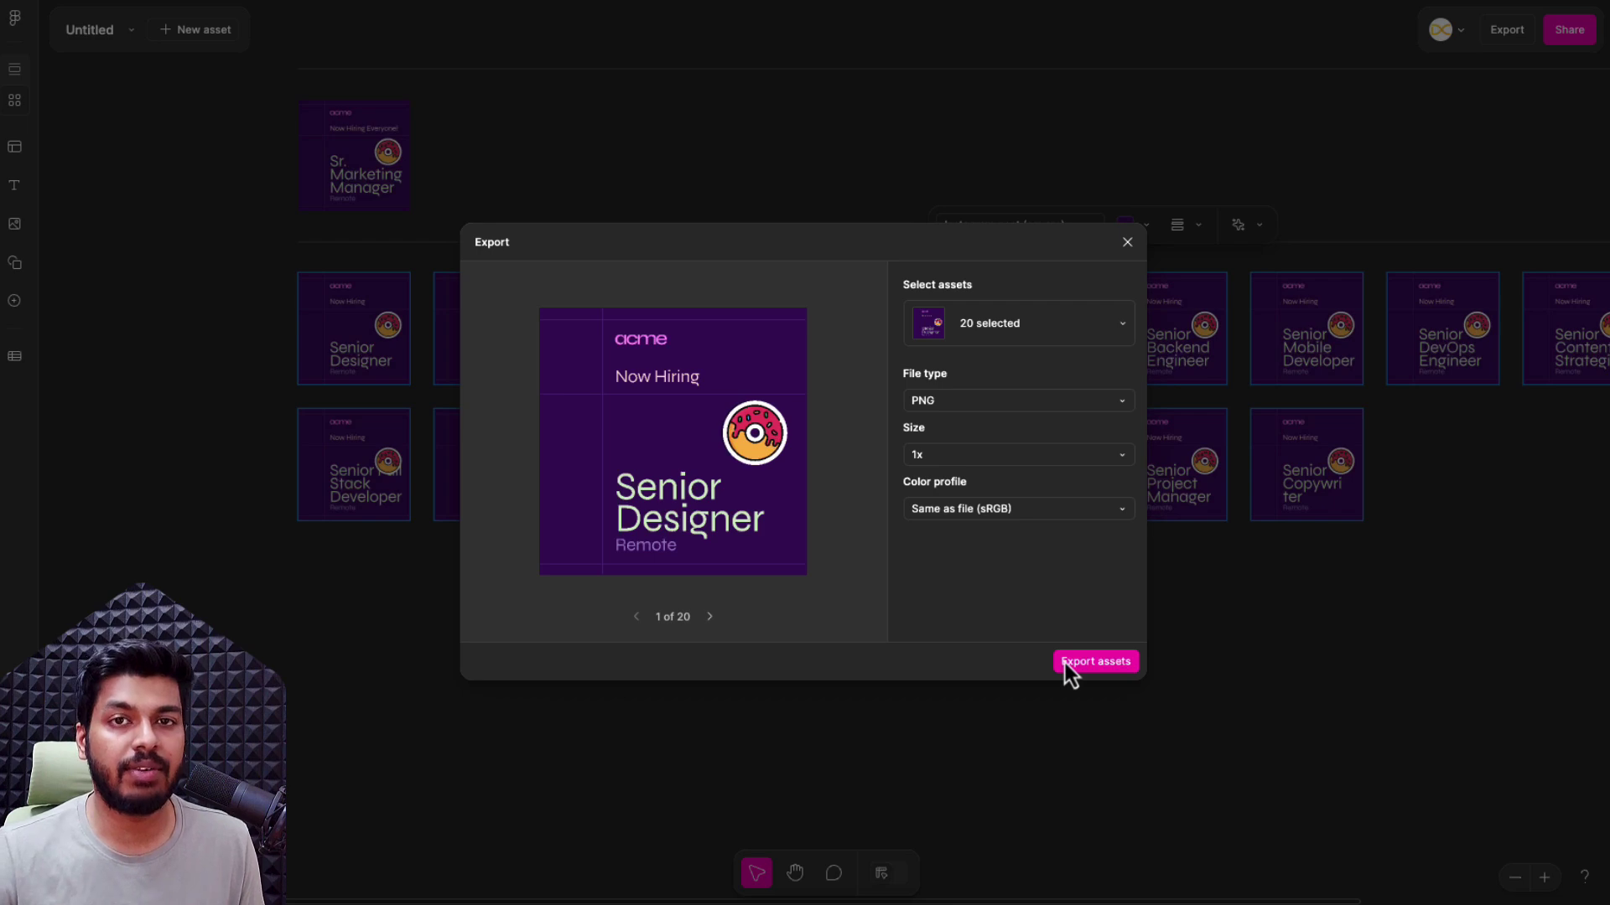